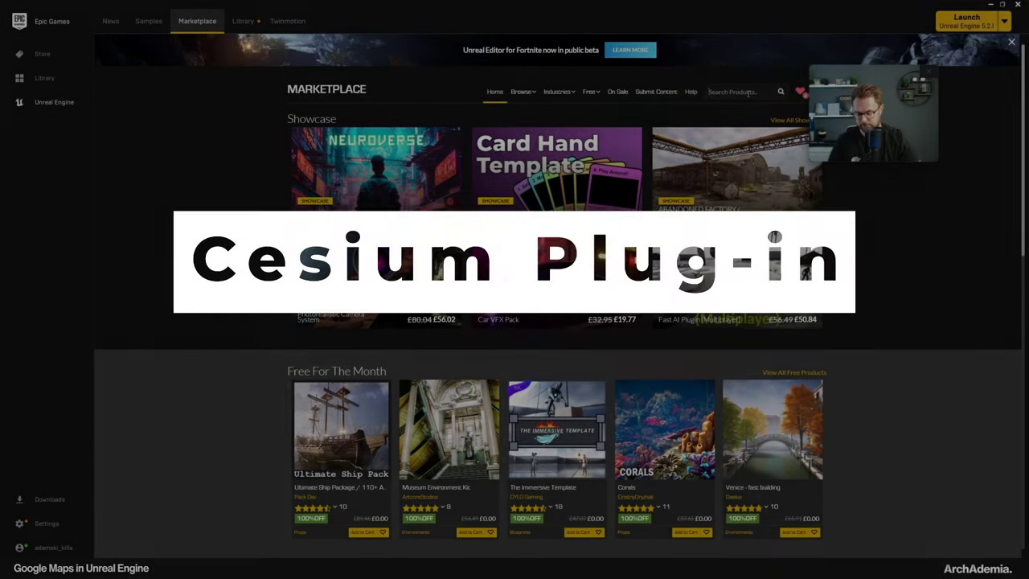
Search the marketplace for "cesium" and open the Cesium for Unreal product page
click(748, 94)
text(cesium)
key(Return)
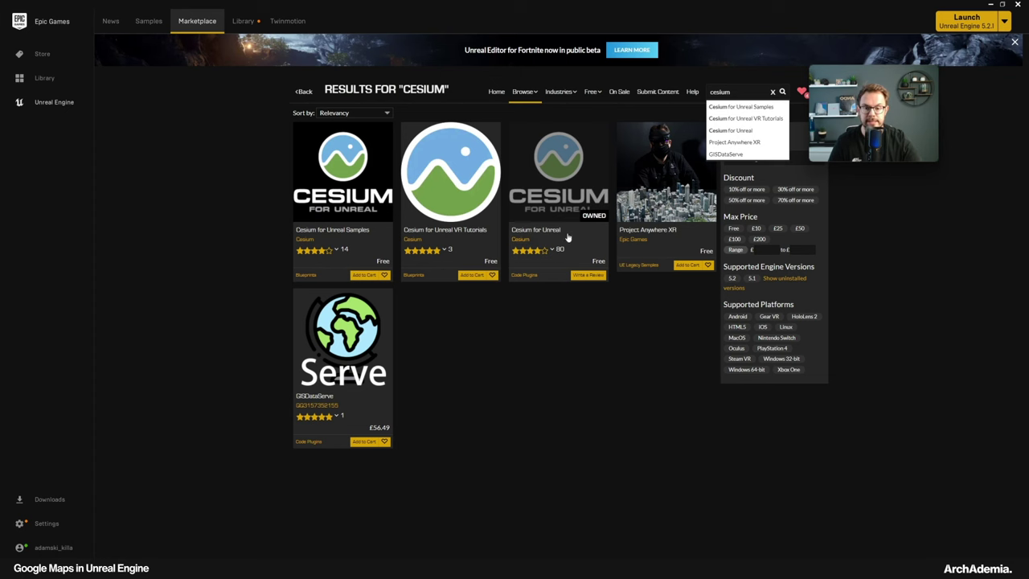
click(563, 193)
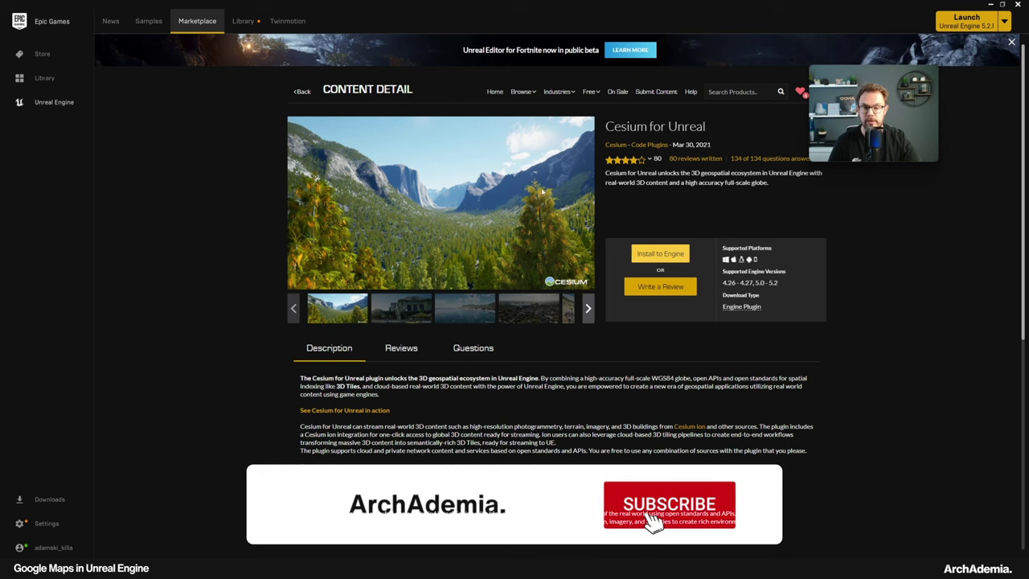
Open the launcher's Unreal Engine library to view the engine versions, projects and vault content
click(233, 24)
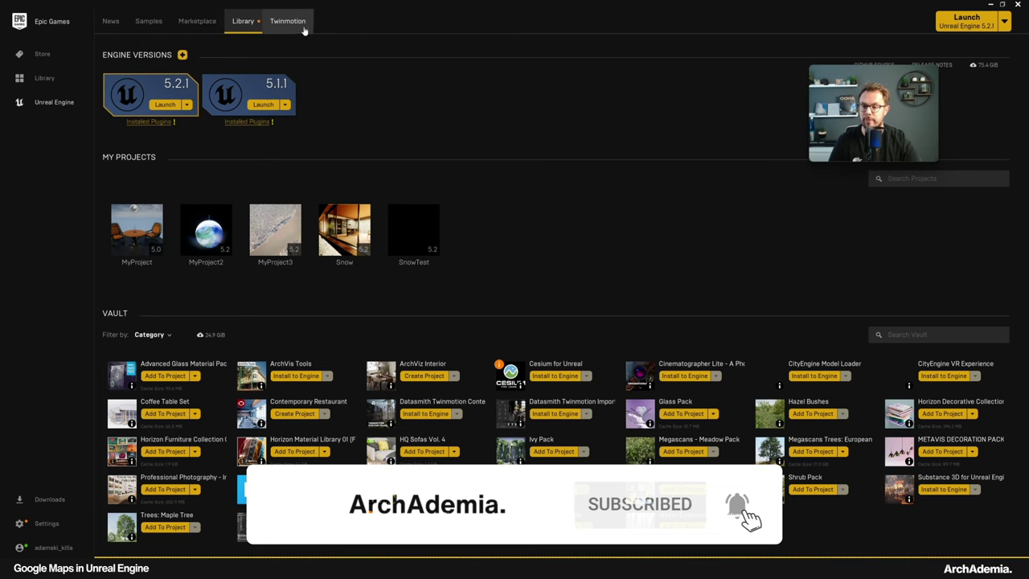
click(213, 24)
click(240, 27)
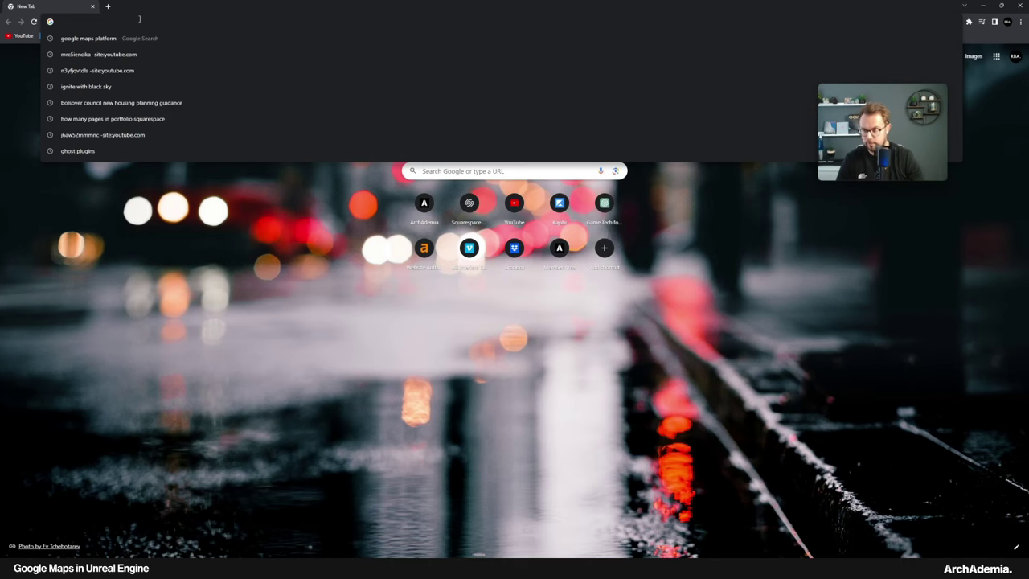
text(pgoogle map)
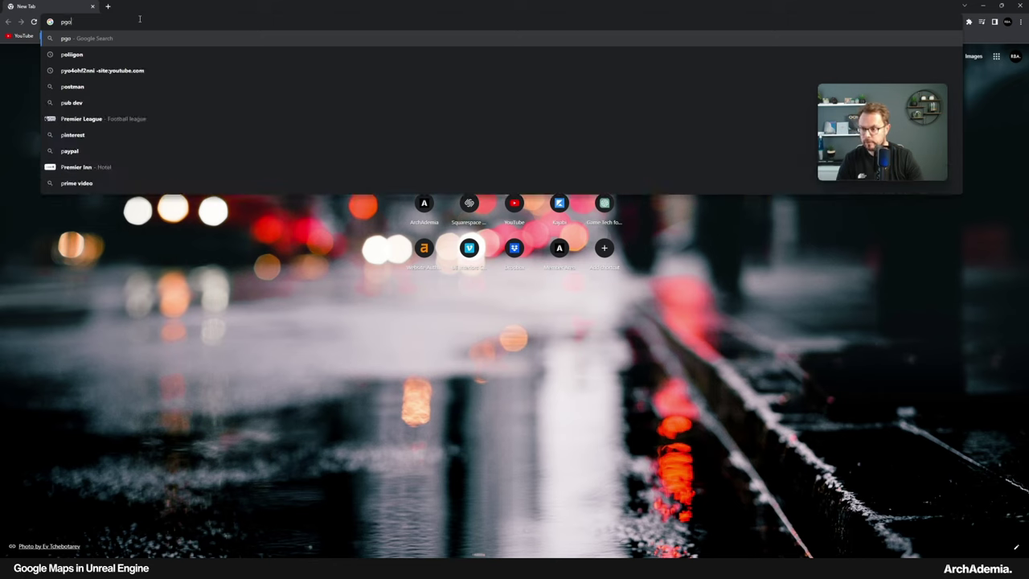
key(BackSpace)
key(BackSpace)
key(BackSpace)
key(BackSpace)
key(BackSpace)
key(BackSpace)
key(BackSpace)
key(BackSpace)
key(BackSpace)
key(BackSpace)
key(BackSpace)
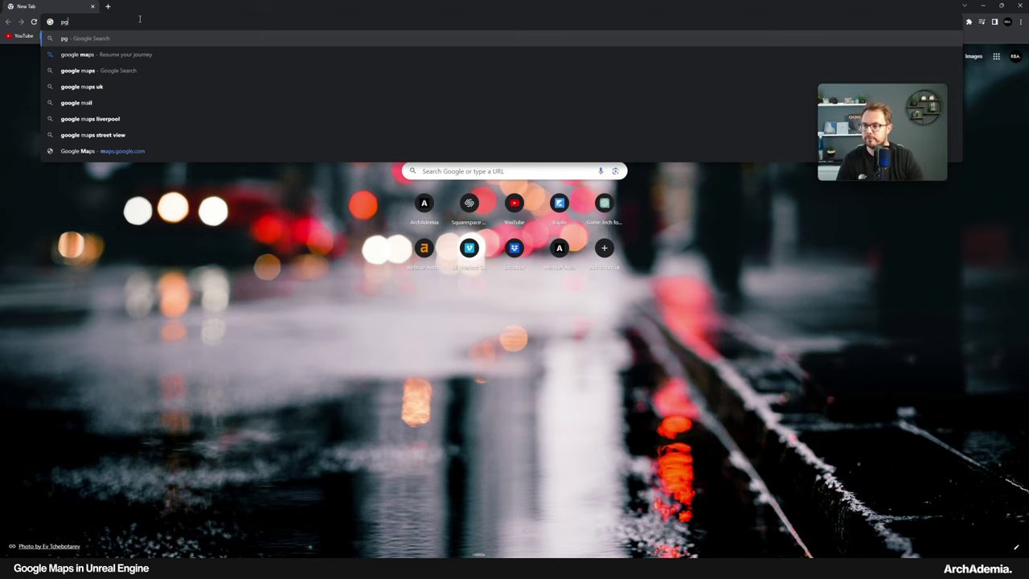
Search the web for "google maps platform", and get started from its website to reach the Google Cloud console
text(google maps platform)
key(Return)
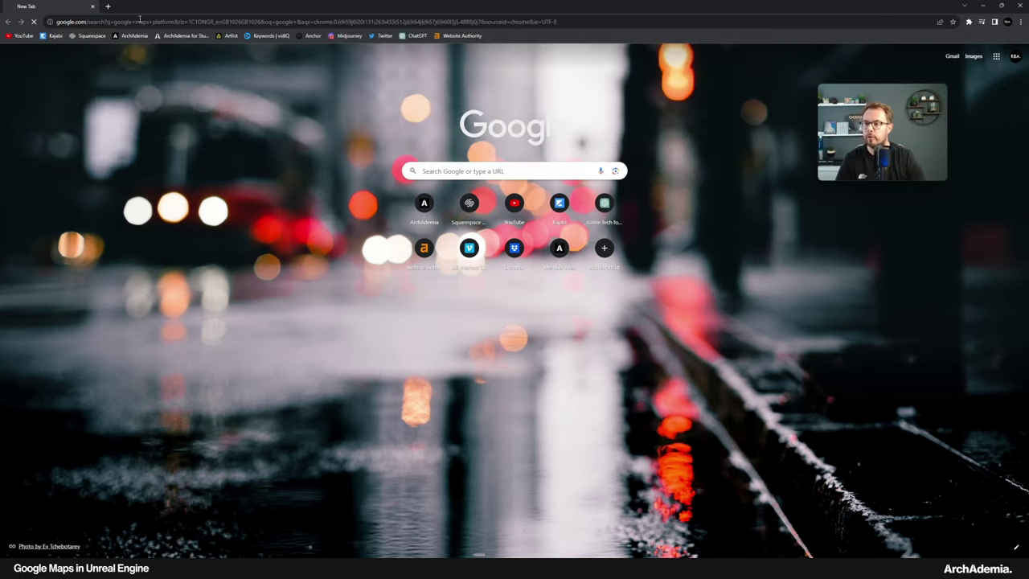
click(171, 149)
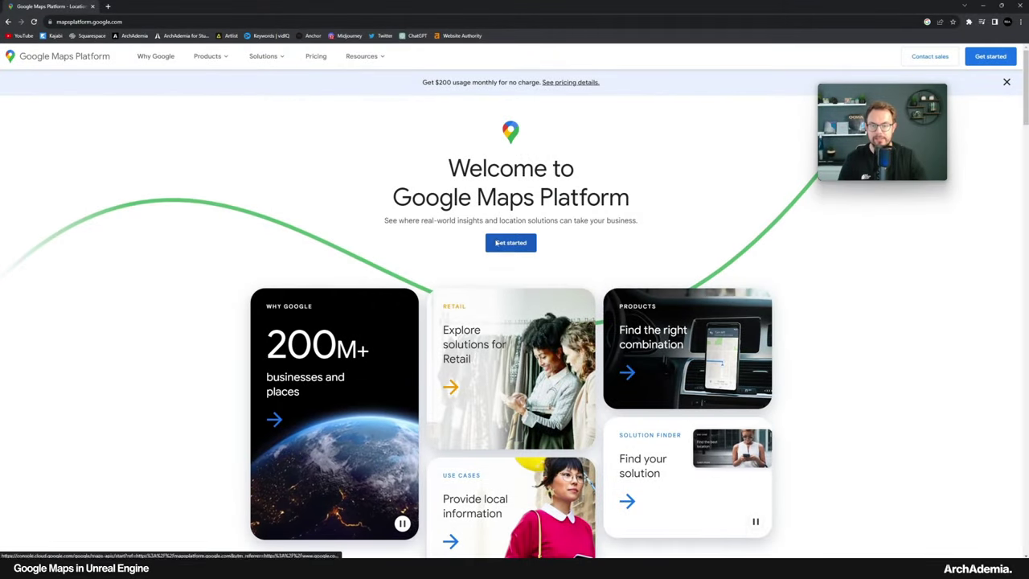
click(511, 242)
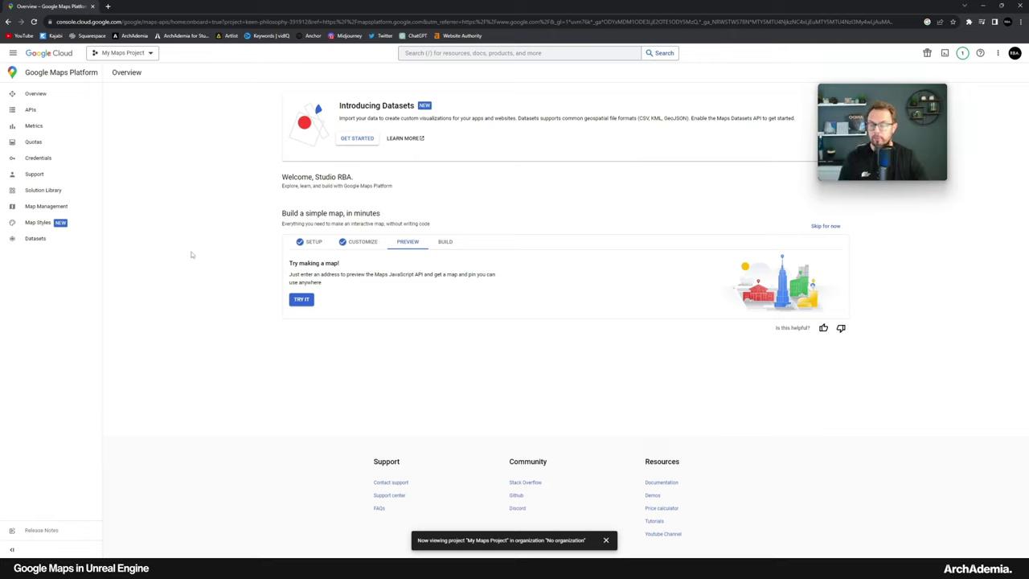
Find the Map Tiles API by searching the console for "tile" and enable it for My Maps Project
click(452, 53)
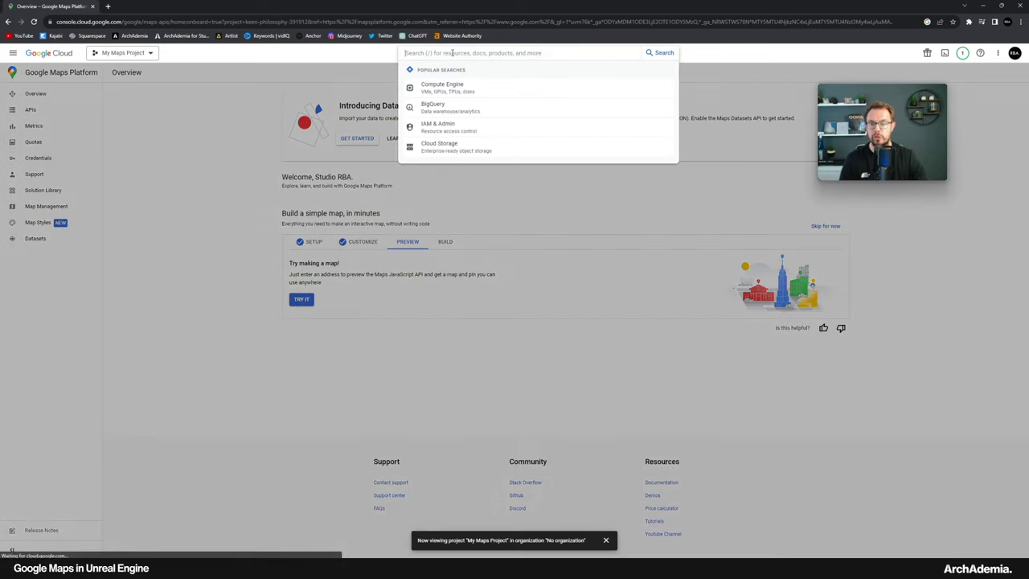
text(tile)
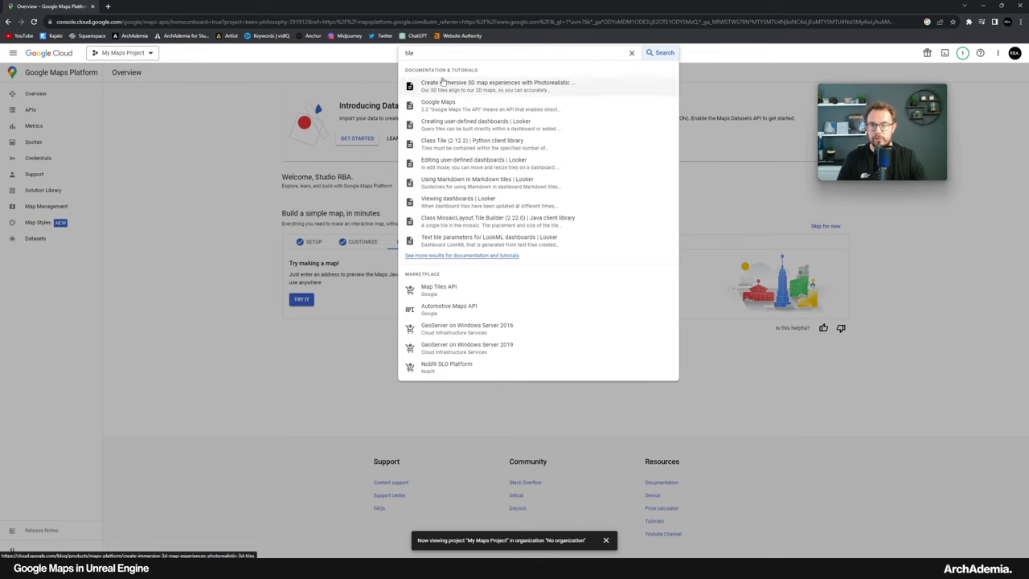
click(447, 291)
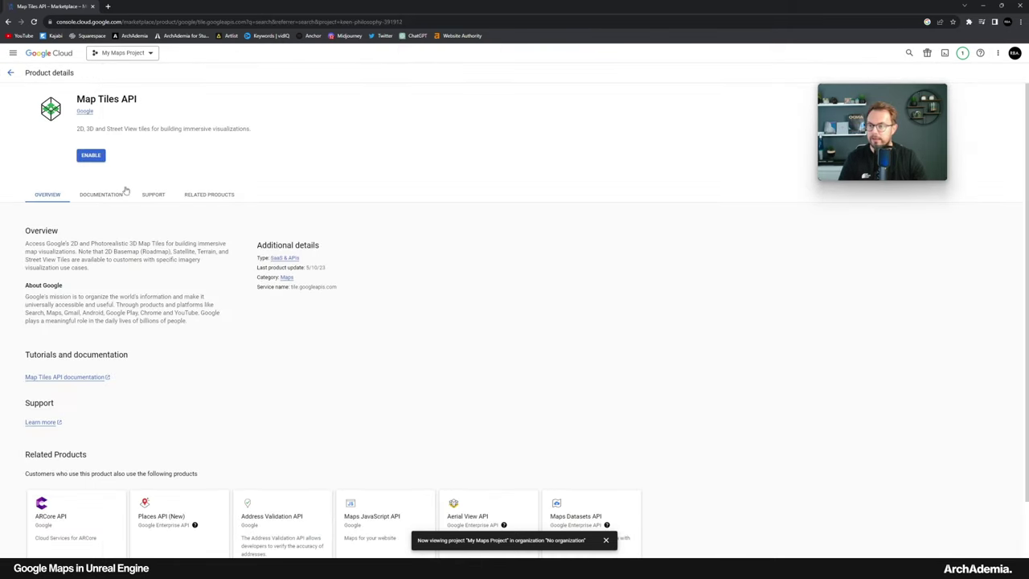
click(91, 157)
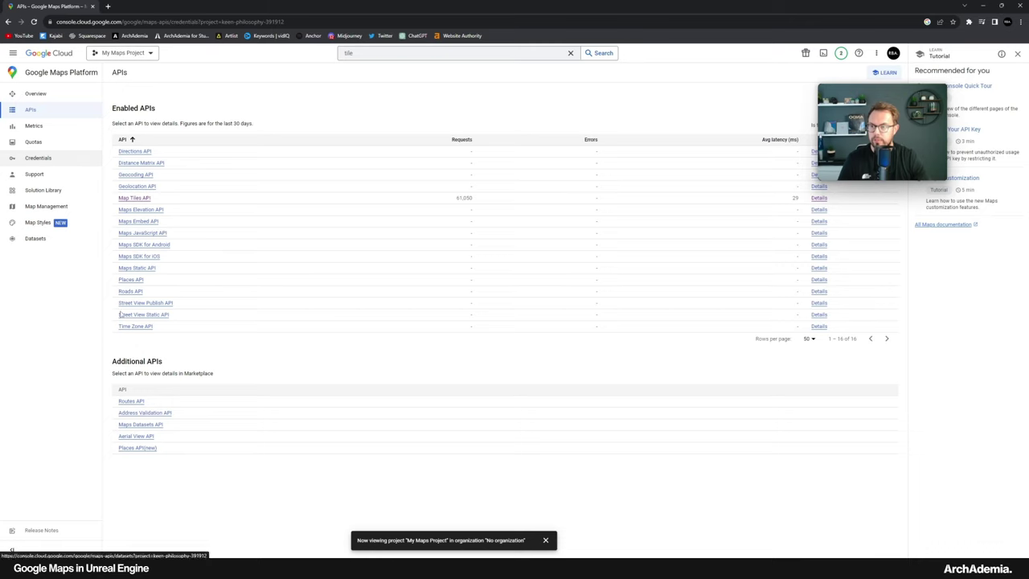
Open the Maps API Key entry in the project's credentials
click(38, 157)
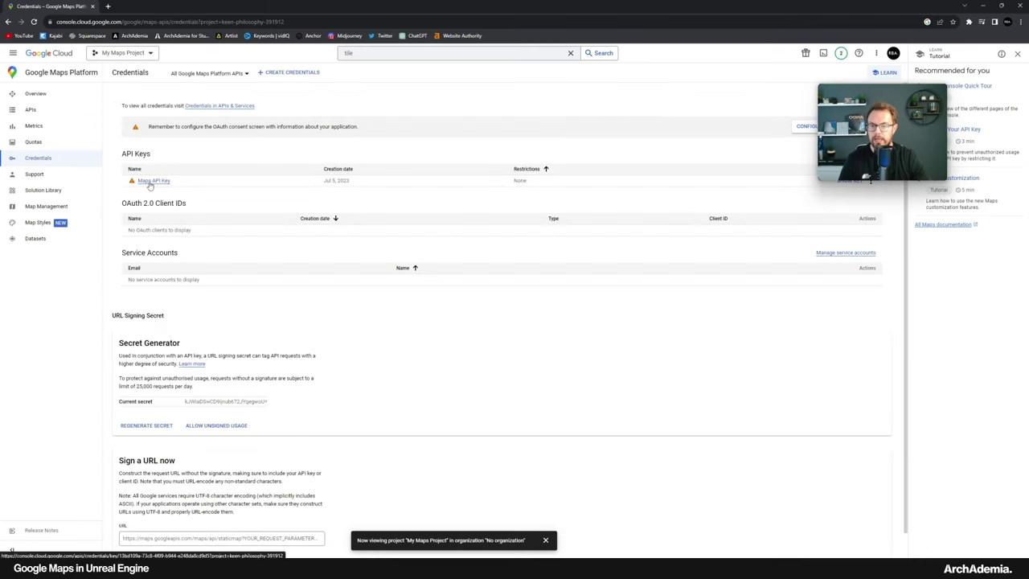
click(151, 182)
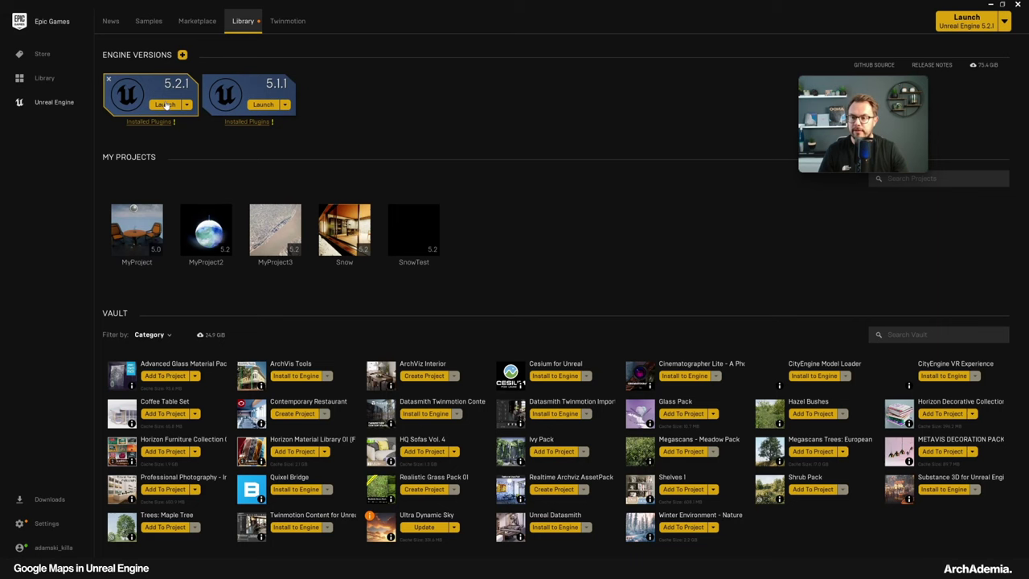
Launch Unreal Engine 5.2.1 from the Epic Games Launcher and create a project from the Blank Architecture template
click(165, 105)
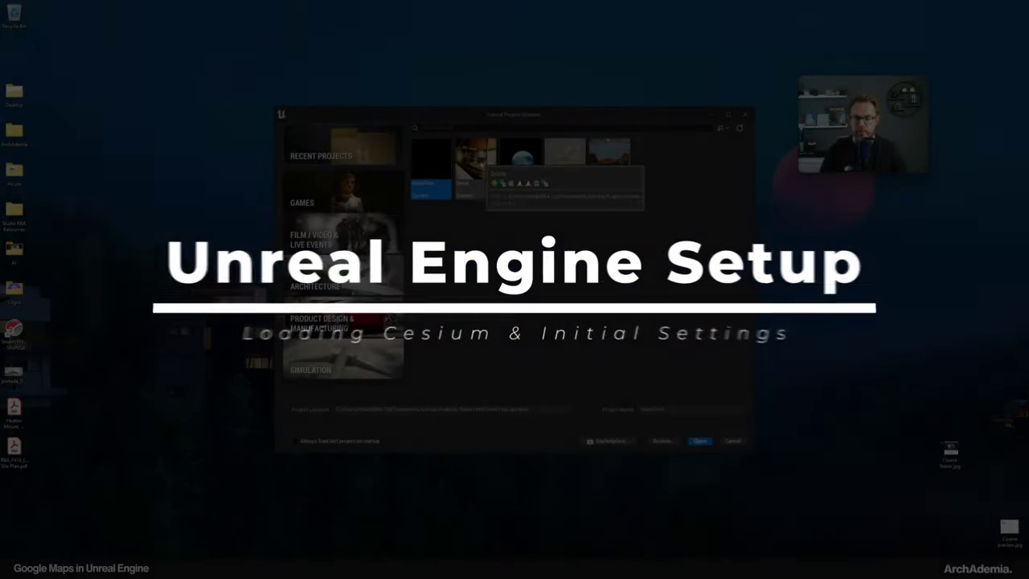
click(346, 275)
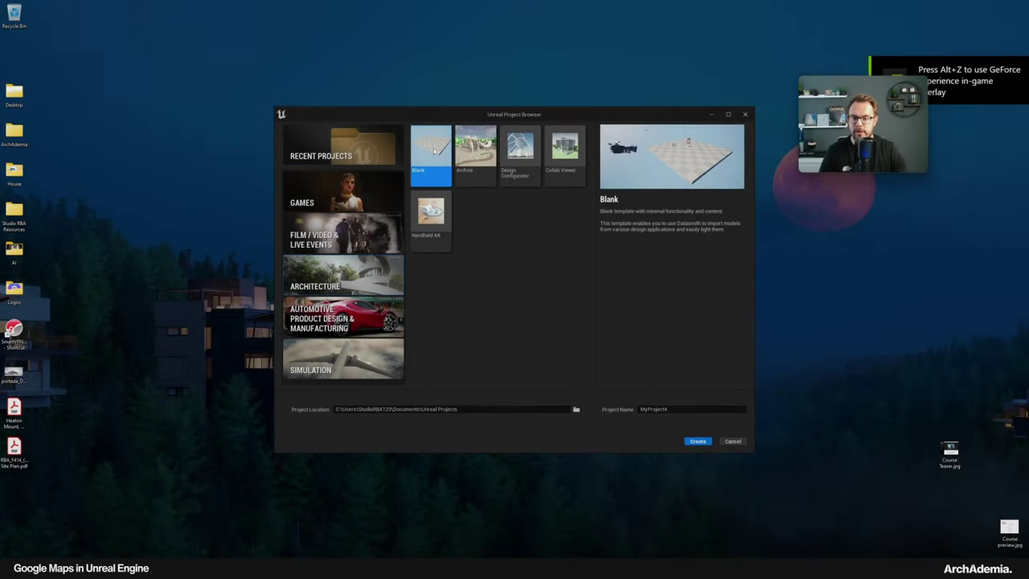
click(698, 440)
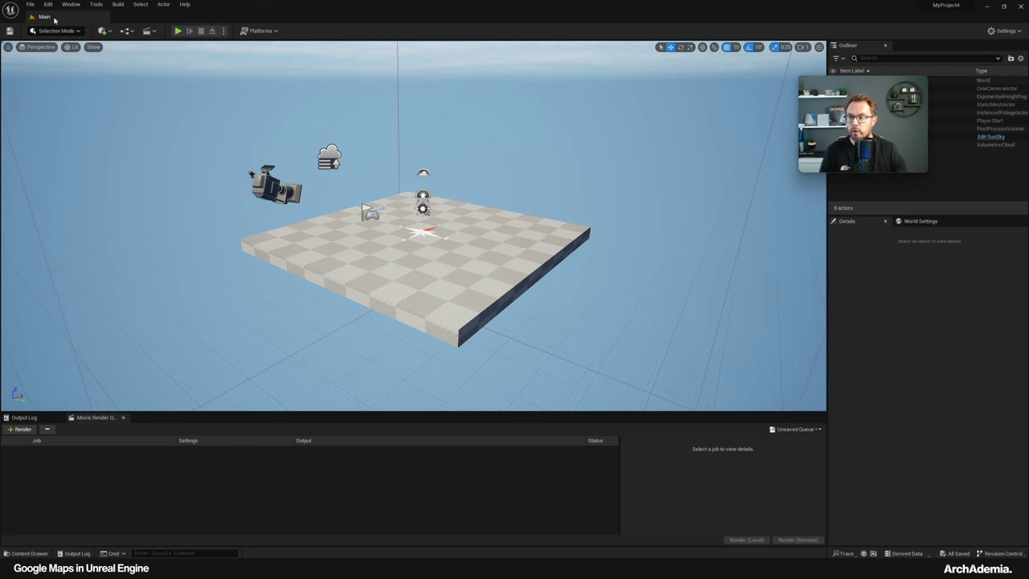
Enable the Cesium for Unreal plugin and restart the editor
click(47, 5)
click(72, 128)
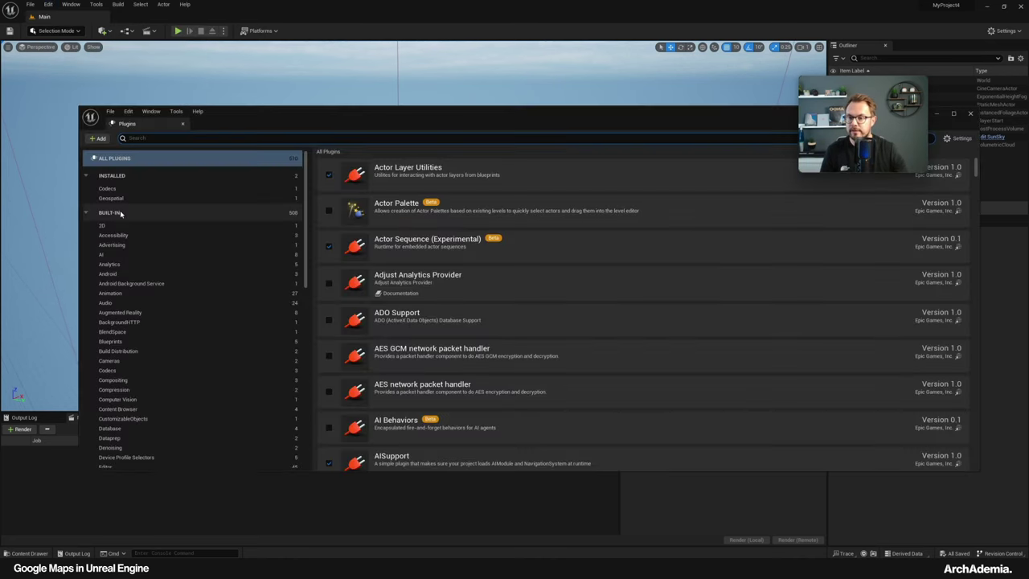
text(cesiu)
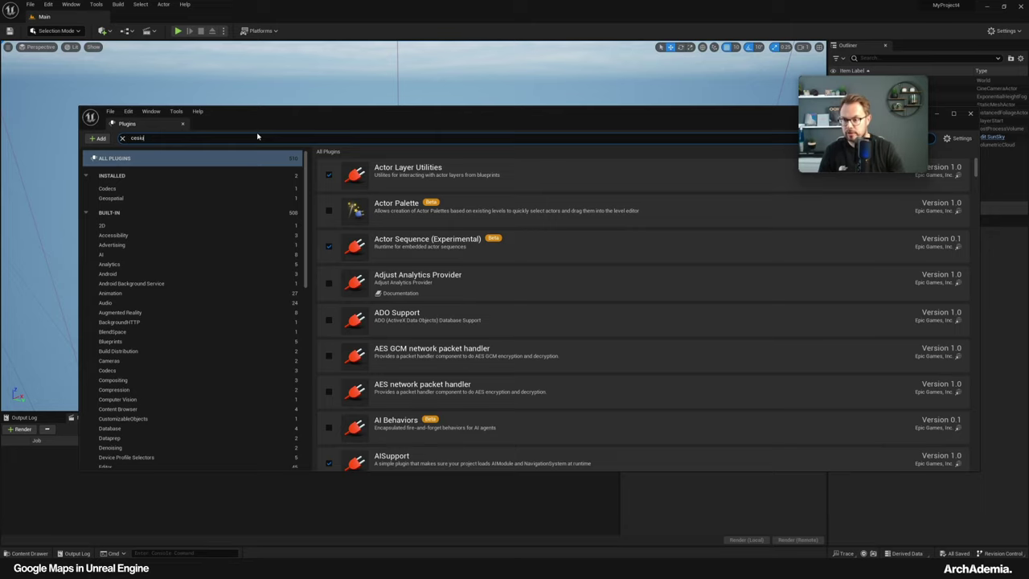
text(m)
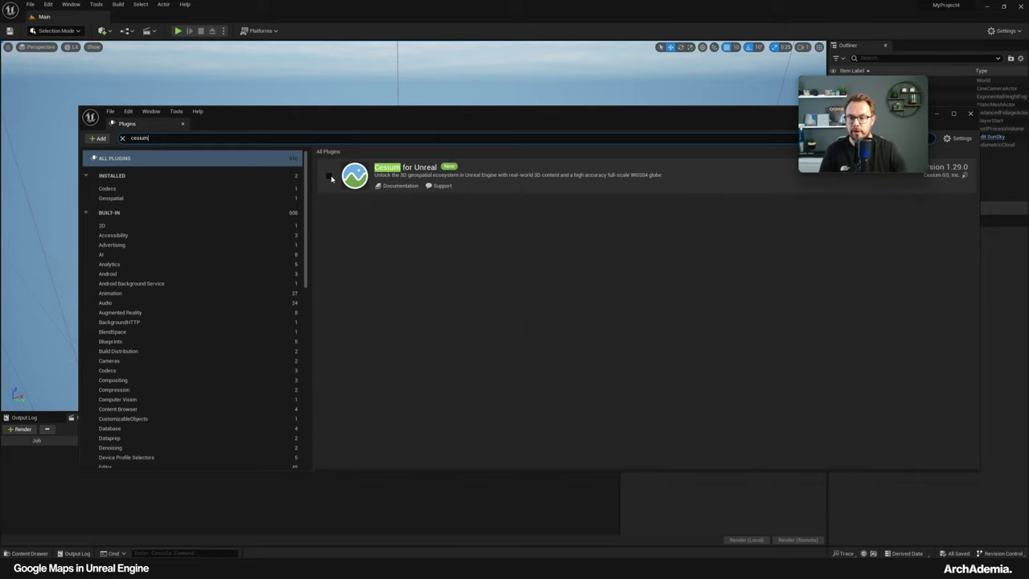
click(329, 176)
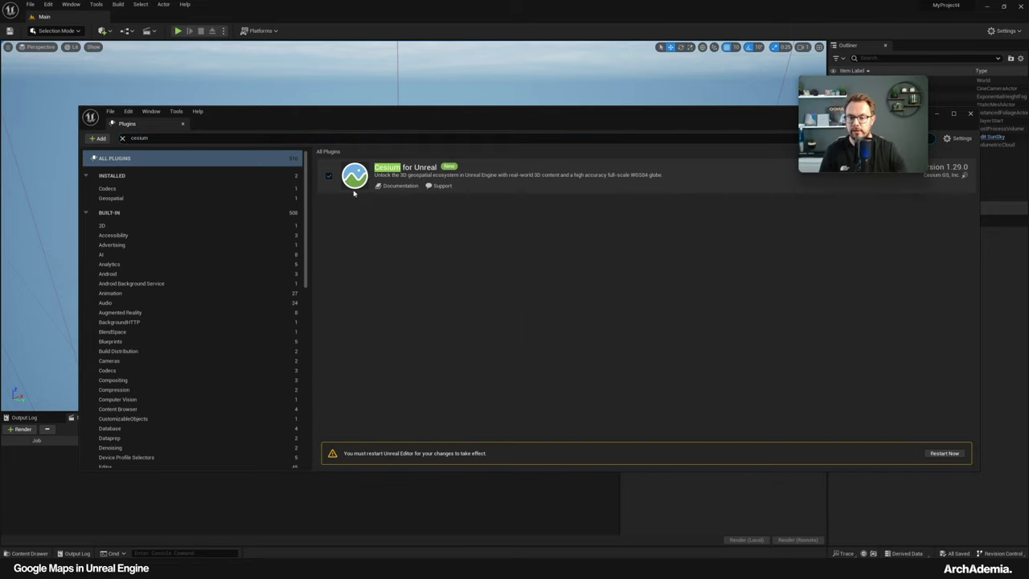
click(945, 453)
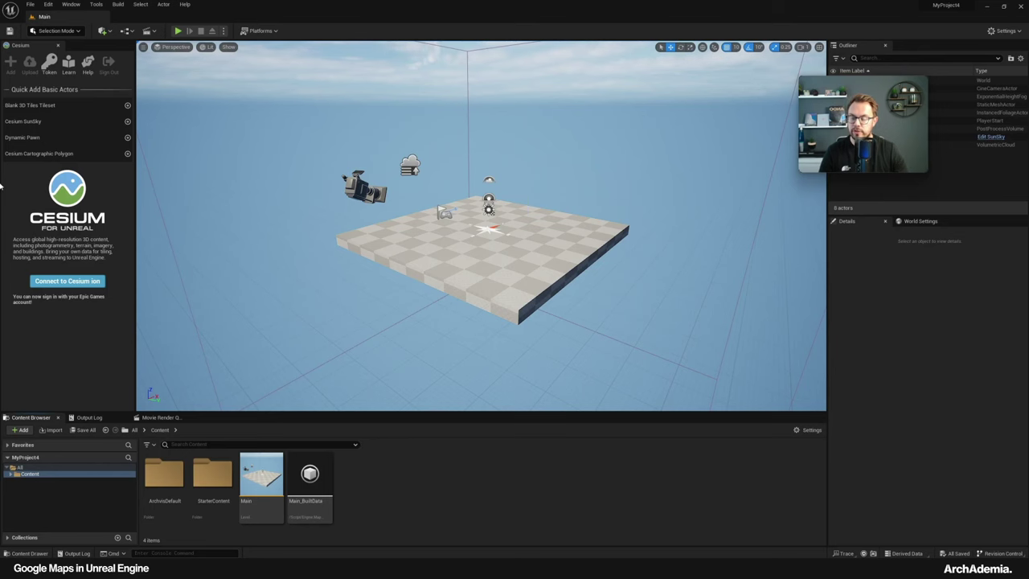
Create a new level with the default name in the Content folder, saving it and opening it
right_click(391, 486)
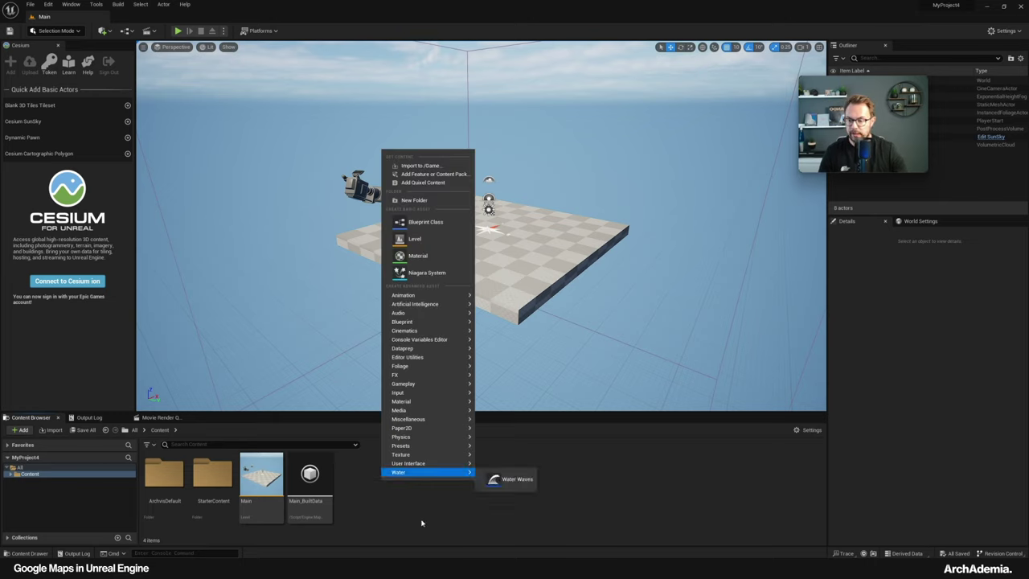
click(411, 238)
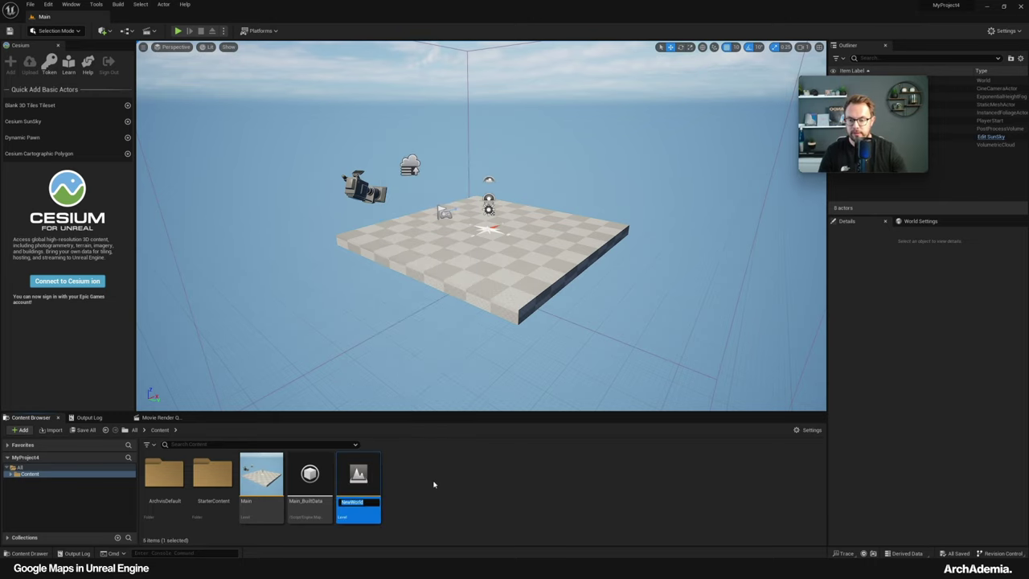
key(Return)
double_click(358, 481)
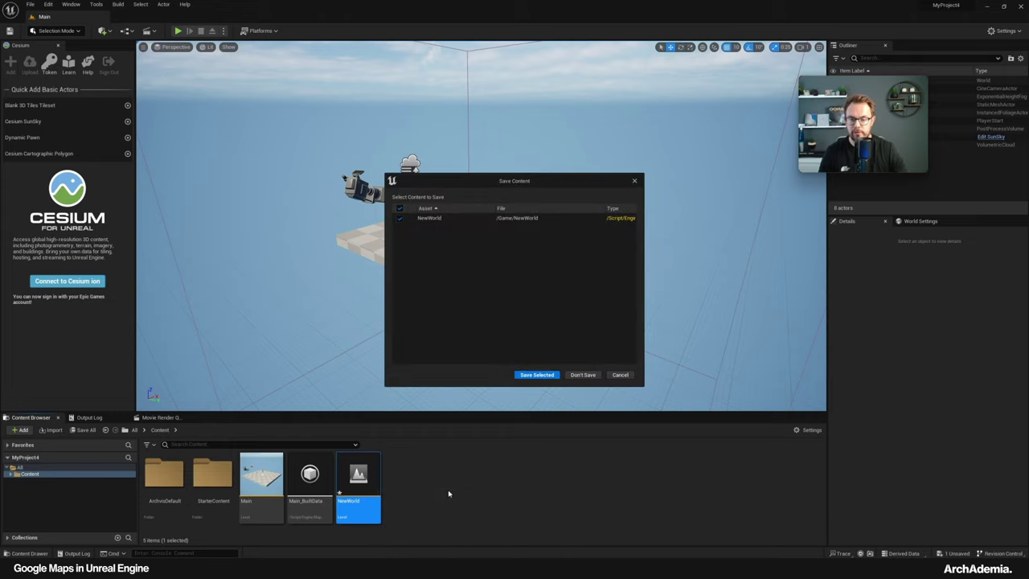
click(521, 377)
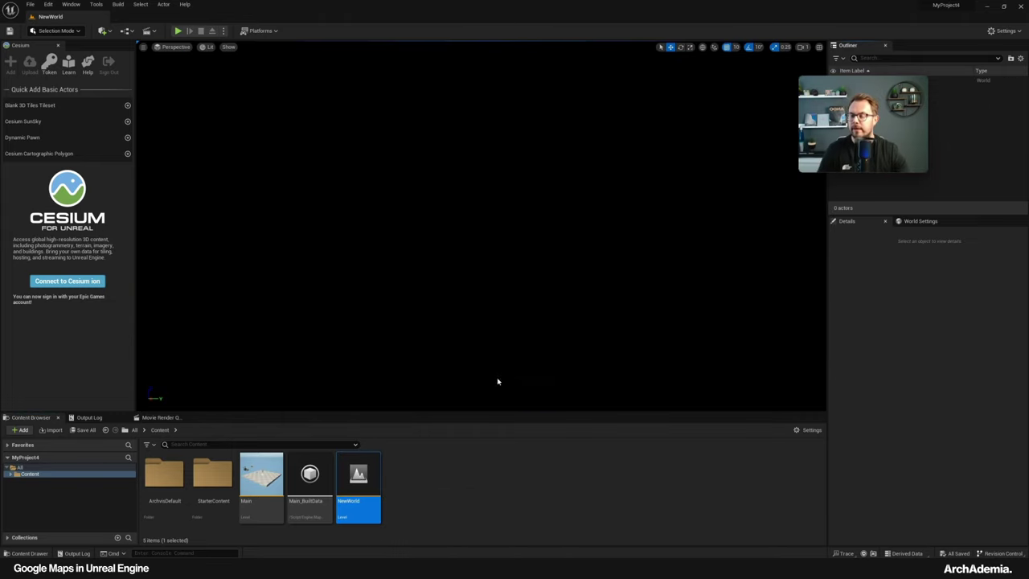
Add a Cesium SunSky and a Blank 3D Tiles Tileset to the empty level
click(128, 122)
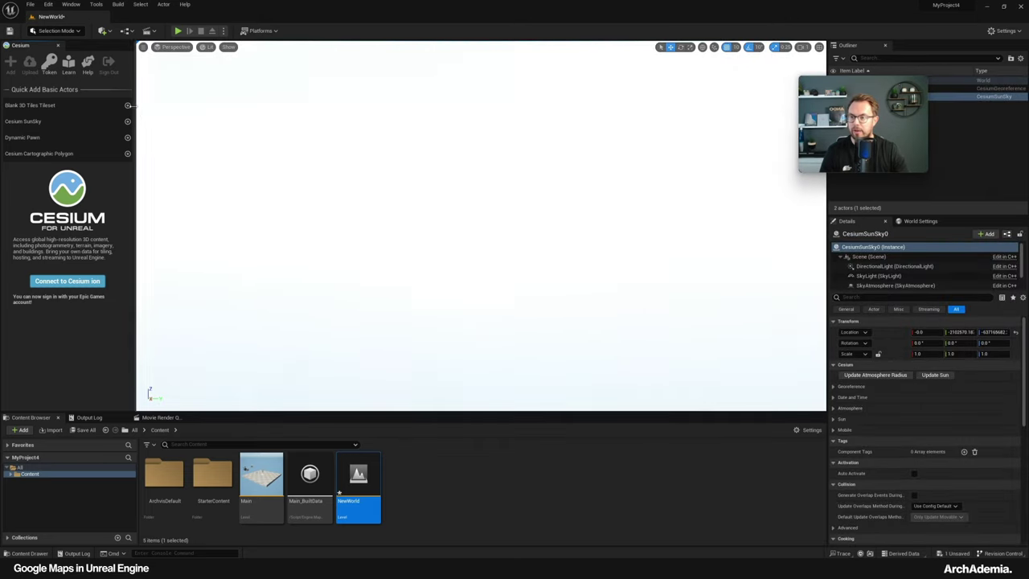
click(127, 105)
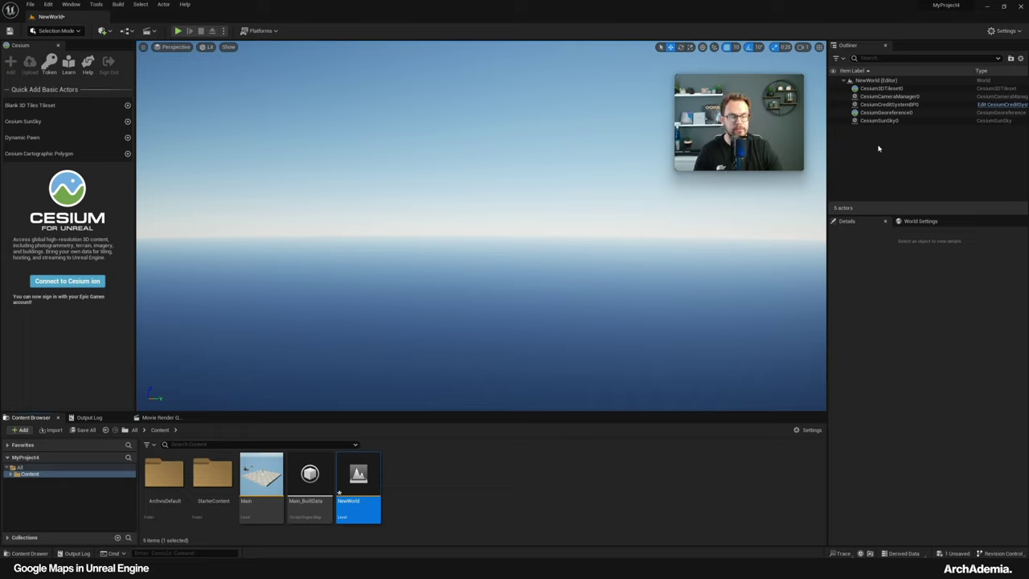
Set the Source of the Cesium 3D tileset actor to From Url
click(877, 91)
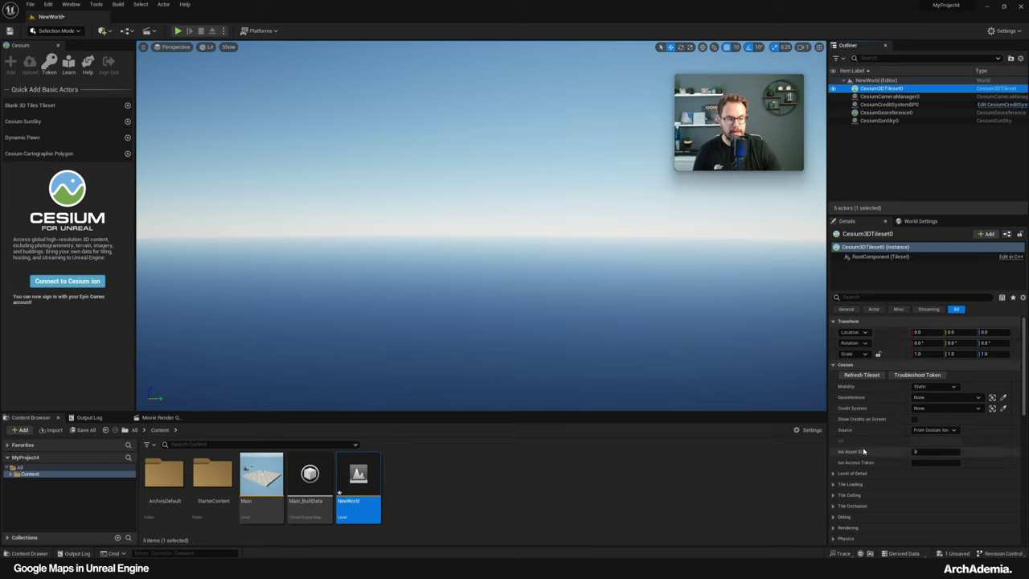
scroll(857, 435, down, 1)
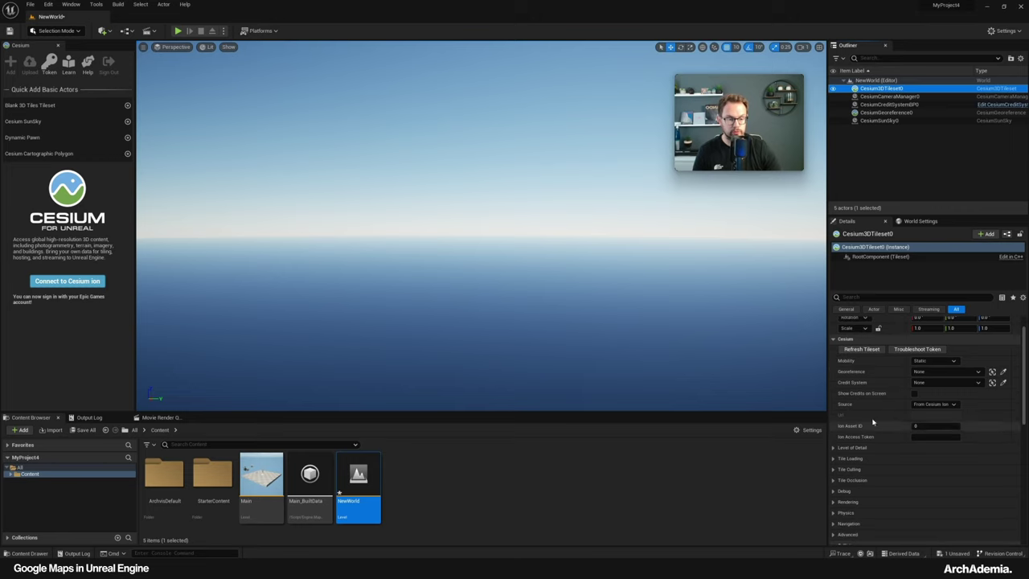
click(933, 404)
click(924, 424)
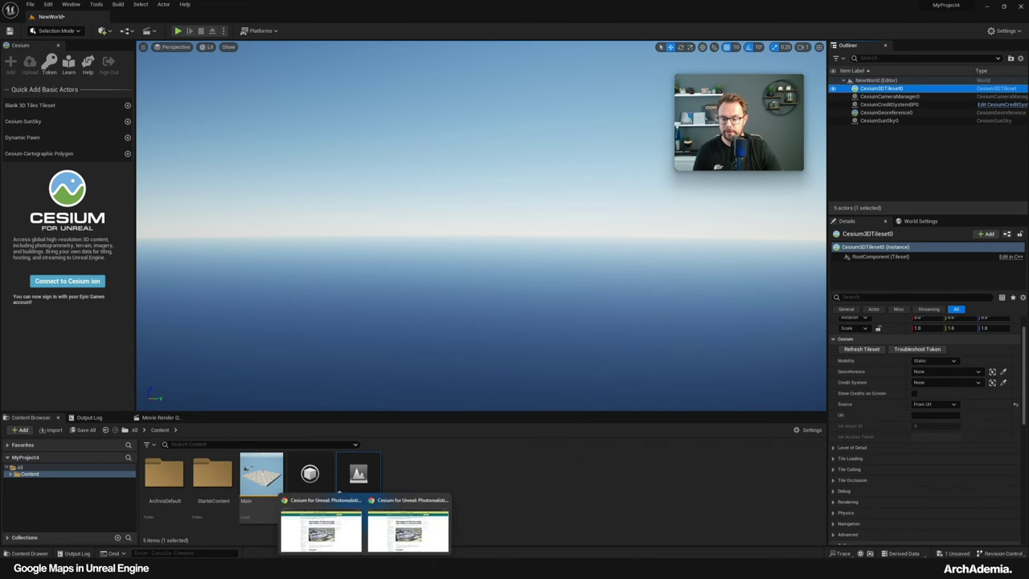
Switch to the Cesium Photorealistic 3D Tiles tutorial in Chrome and copy the tile.googleapis.com root.json URL containing the MapsAPIKey placeholder
click(408, 522)
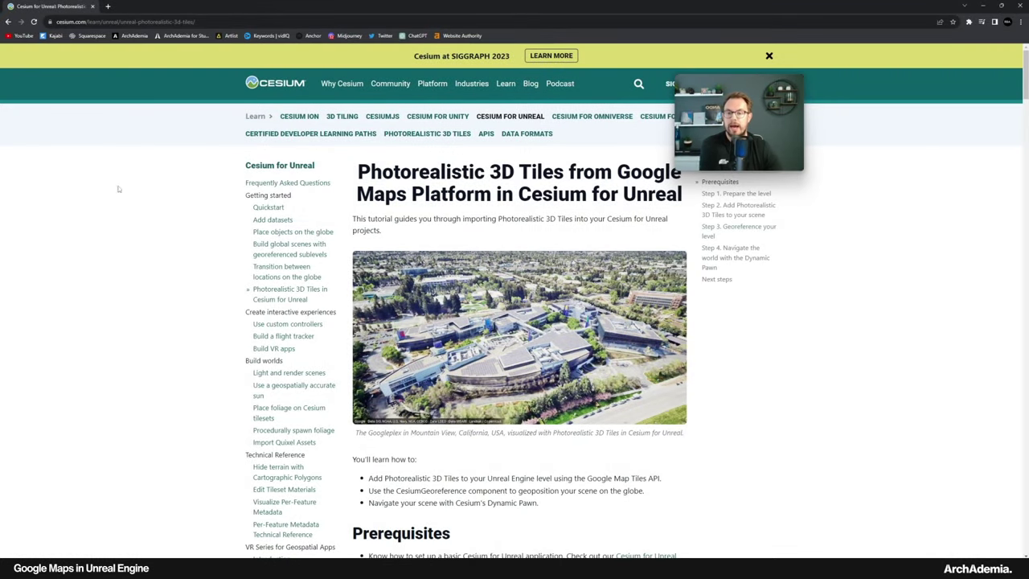
scroll(370, 378, down, 10)
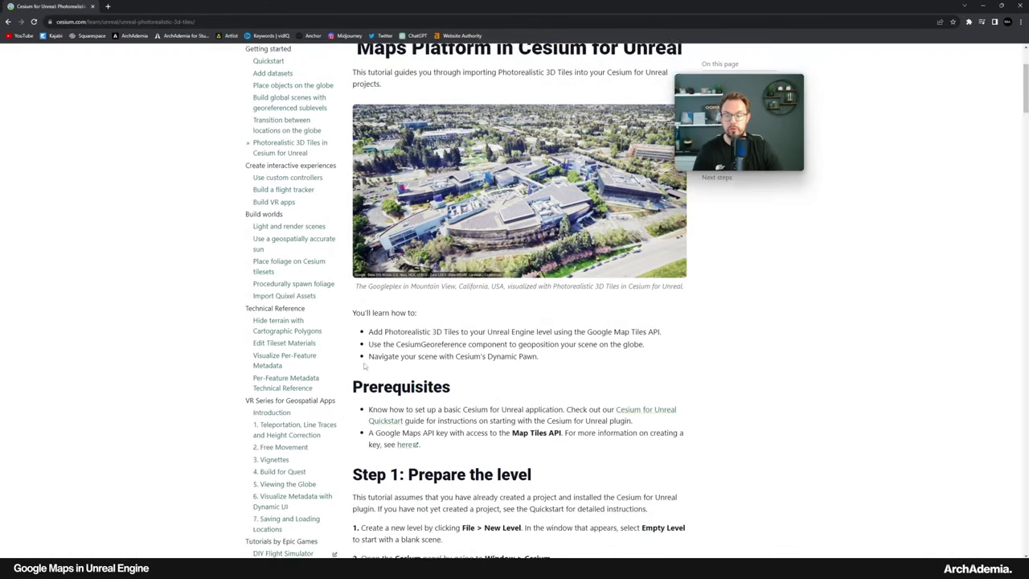
scroll(385, 395, down, 3)
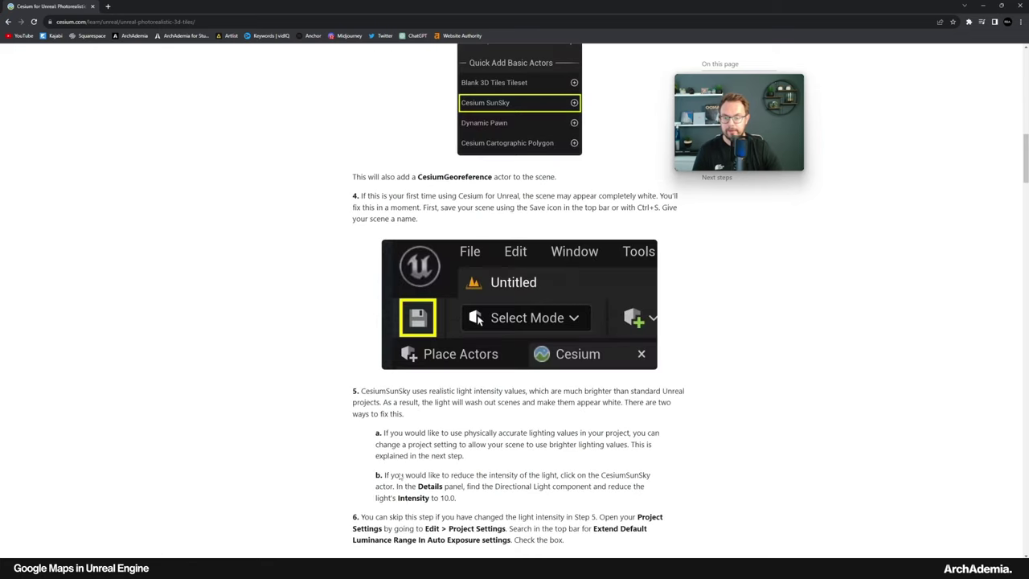
scroll(755, 460, down, 6)
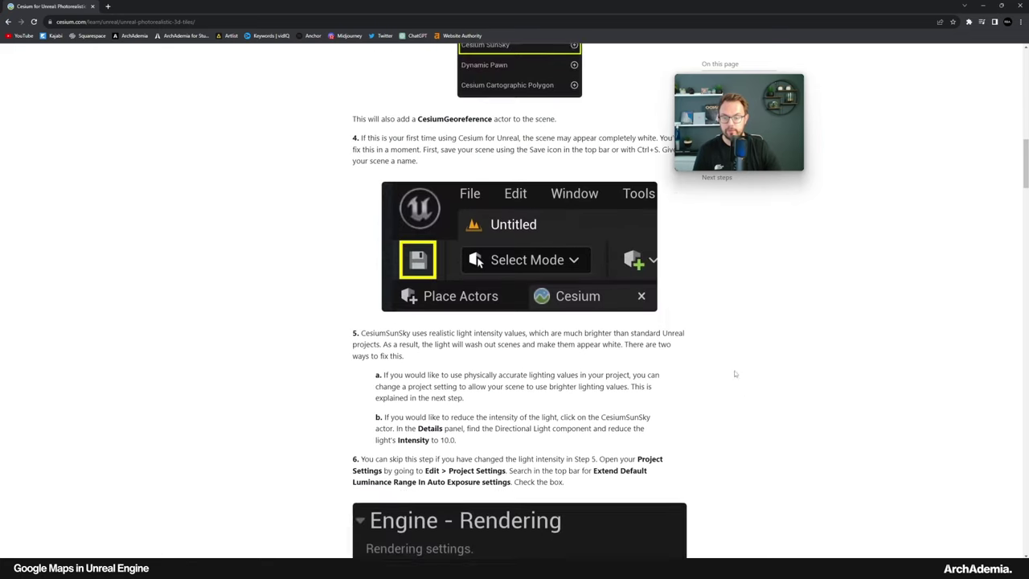
scroll(735, 349, down, 9)
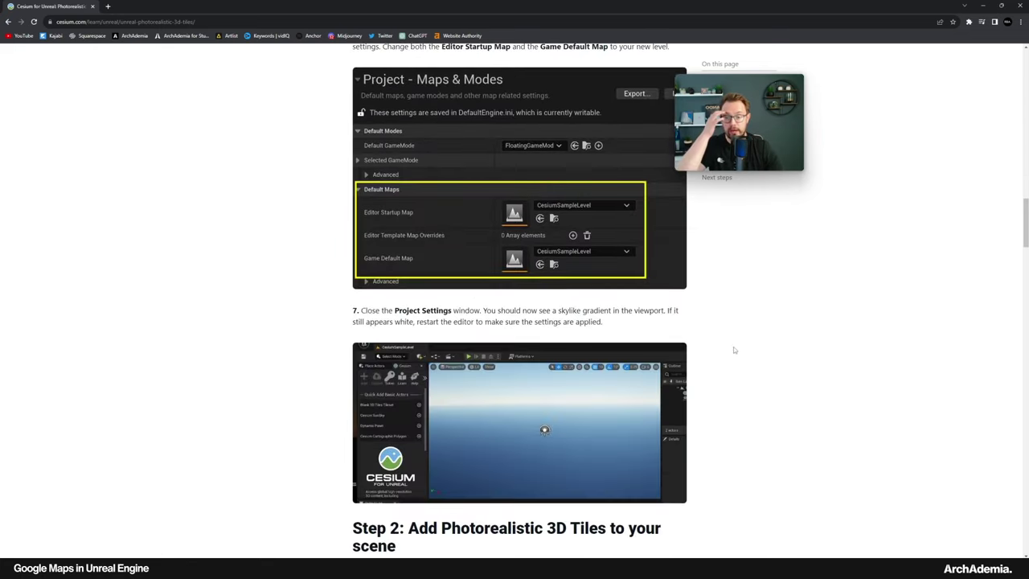
scroll(731, 348, down, 3)
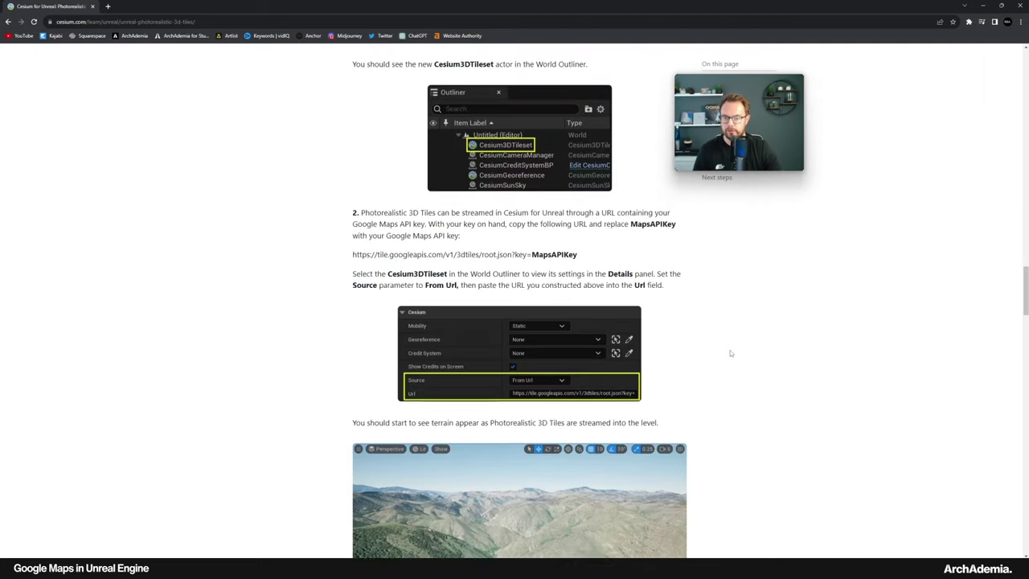
scroll(730, 350, up, 1)
drag(353, 289, 578, 295)
key(ctrl+c)
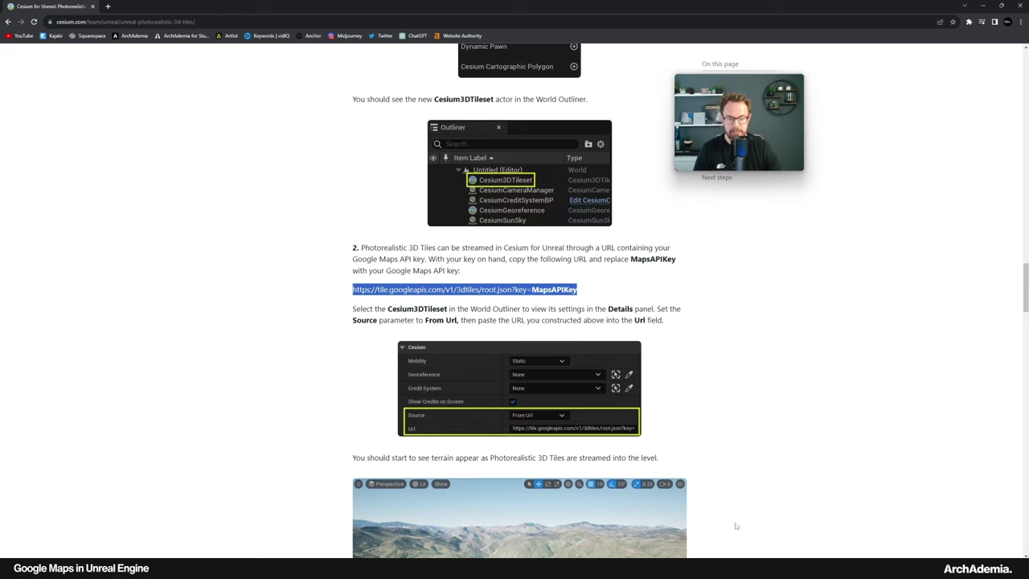
Return to Unreal Editor and paste the copied tile URL as the Url of the Cesium 3D tileset
key(alt+Tab)
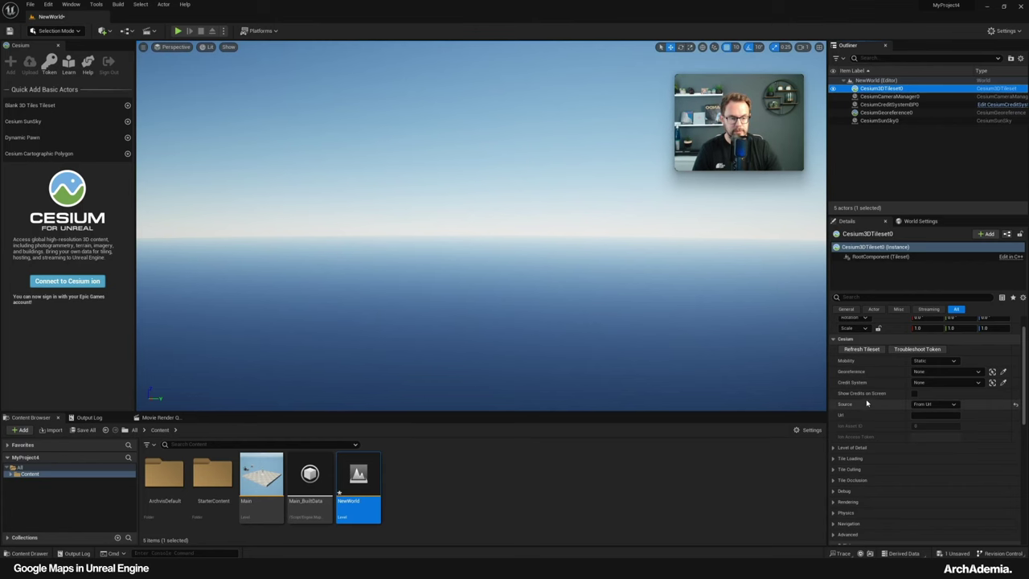
click(937, 419)
key(ctrl+v)
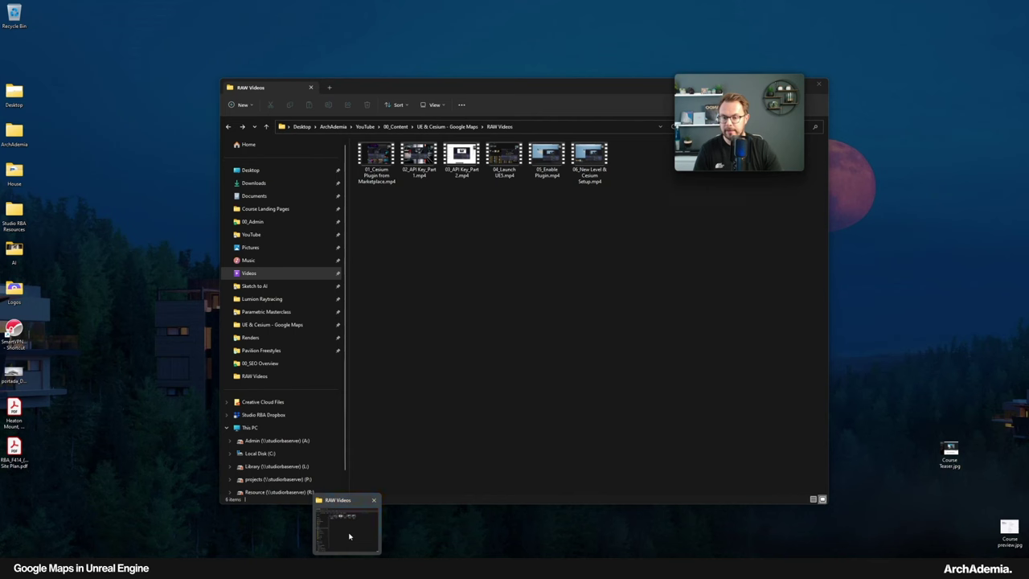
Open API Key.txt from the UE & Cesium - Google Maps folder in File Explorer and copy the API key
click(346, 523)
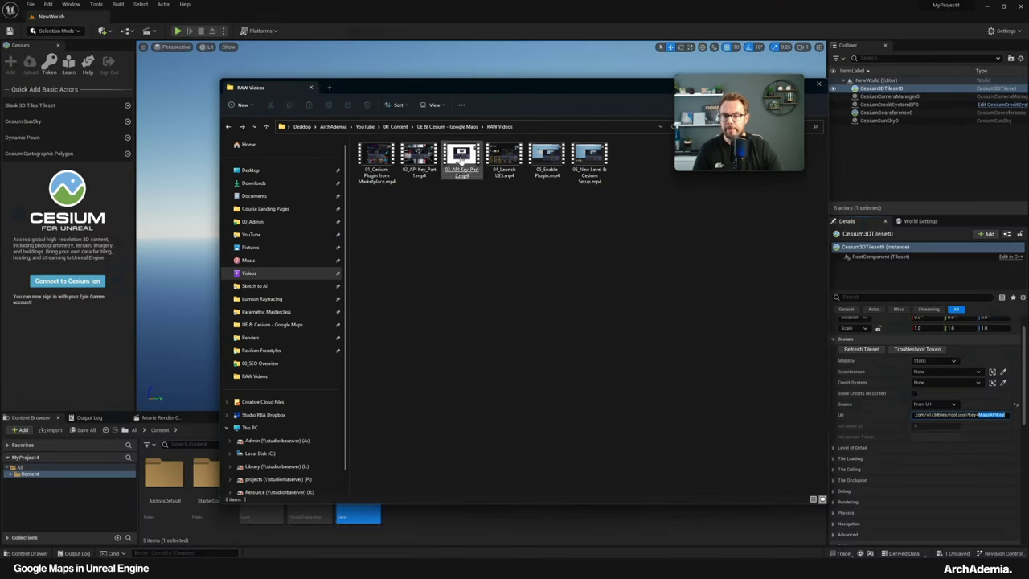
click(453, 131)
drag(439, 87, 378, 92)
click(310, 238)
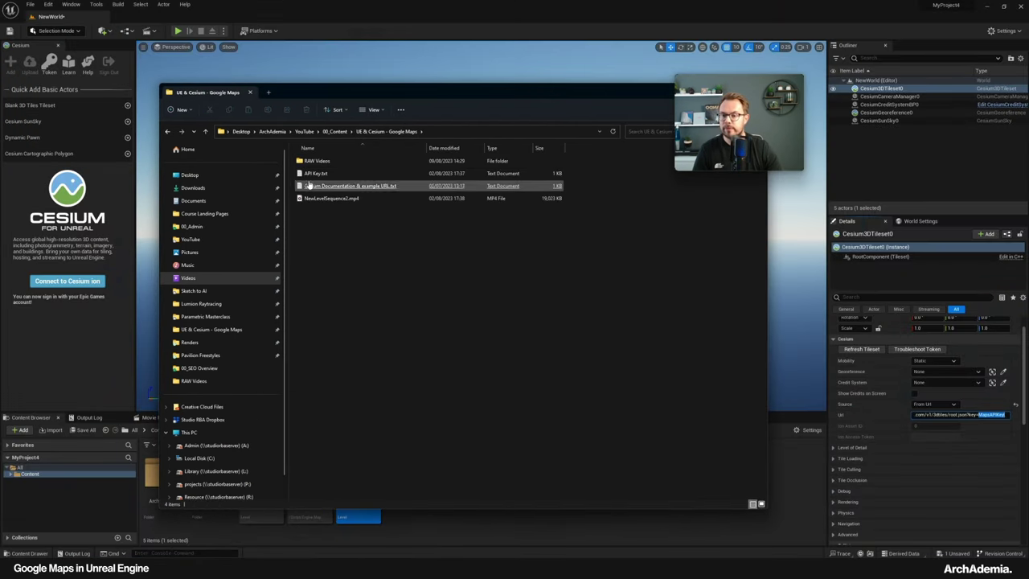
double_click(308, 175)
drag(438, 221, 451, 243)
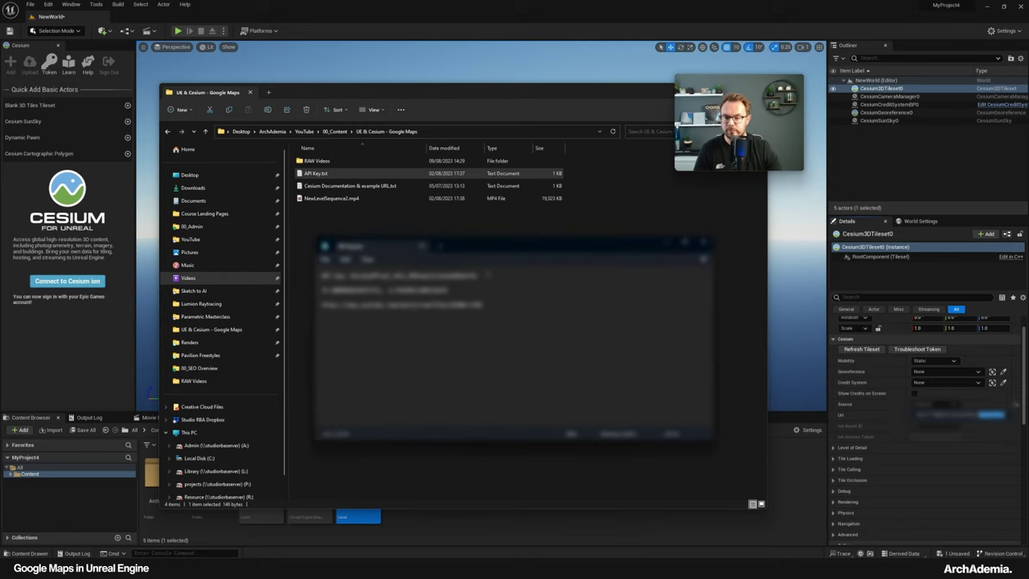
drag(488, 275, 363, 276)
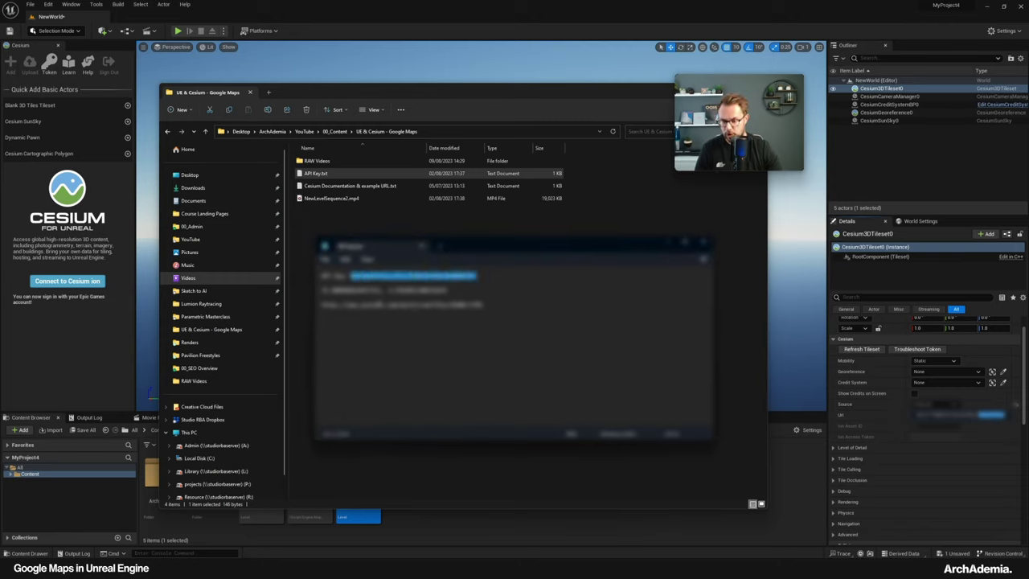
Replace the MapsAPIKey placeholder in the tileset's Url with the copied API key and look around the streamed terrain
click(668, 246)
click(1005, 415)
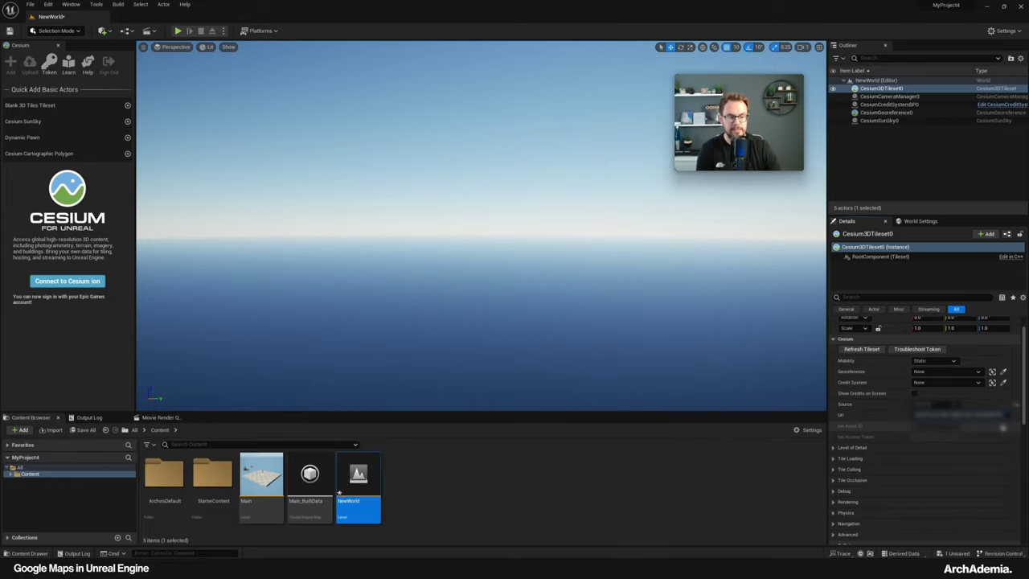
key(Return)
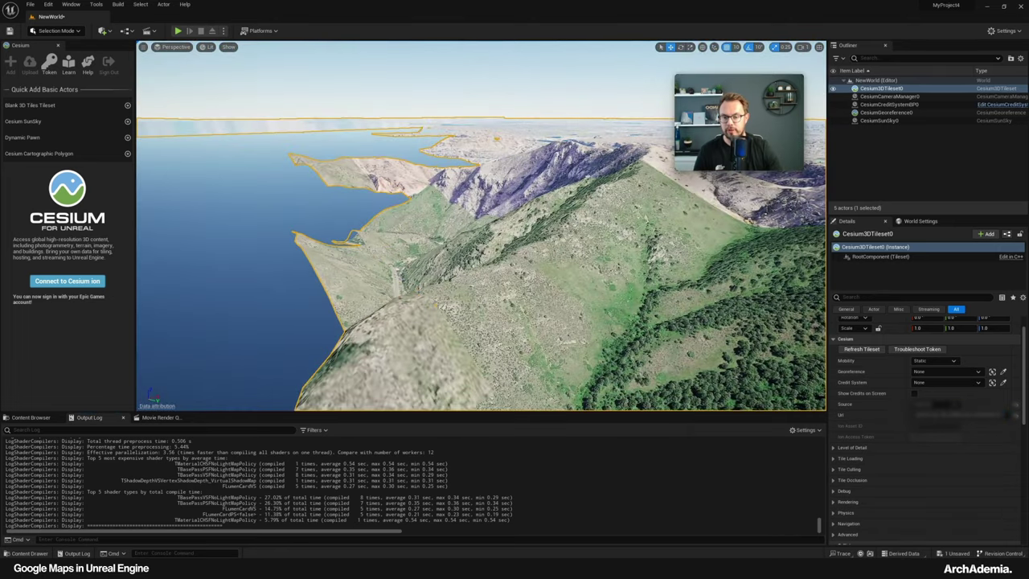
right_drag(444, 315, 595, 304)
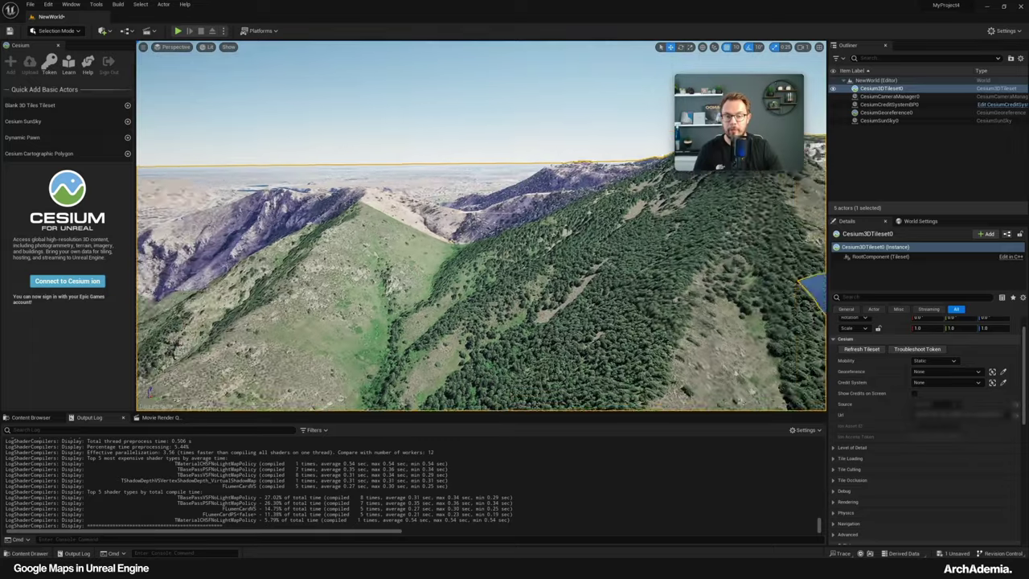
right_drag(480, 225, 454, 238)
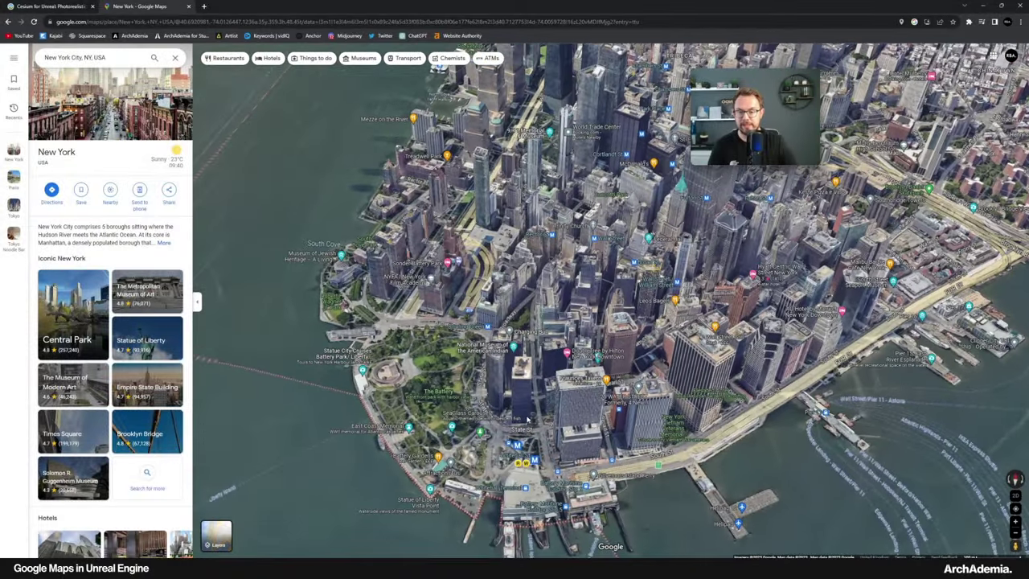
In Google Maps, copy the coordinates 40.71262, -74.01405 of a street point near the World Trade Center memorial pools in Lower Manhattan
ctrl+drag(528, 419, 584, 375)
drag(434, 266, 526, 368)
scroll(509, 370, up, 5)
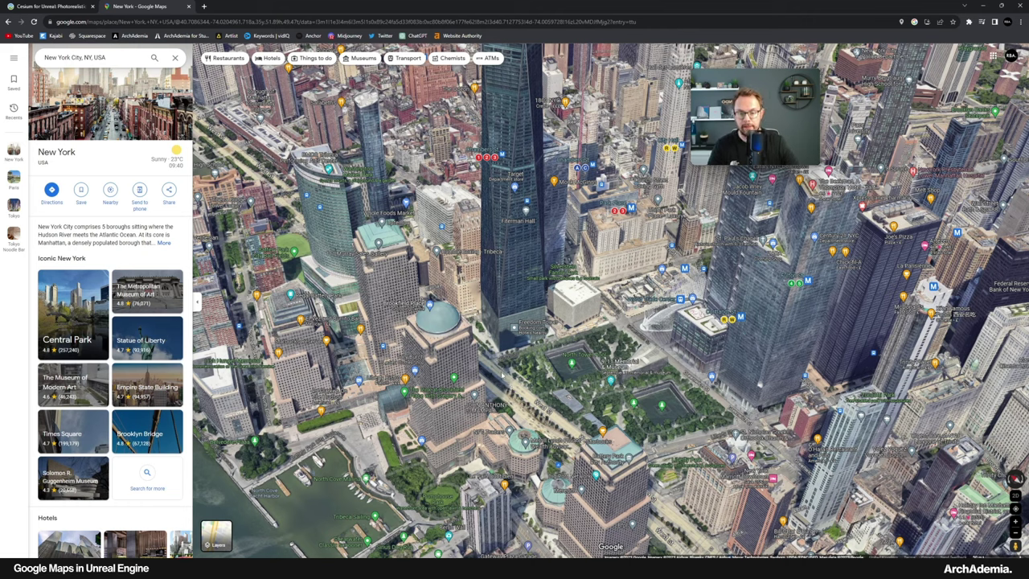
right_click(504, 378)
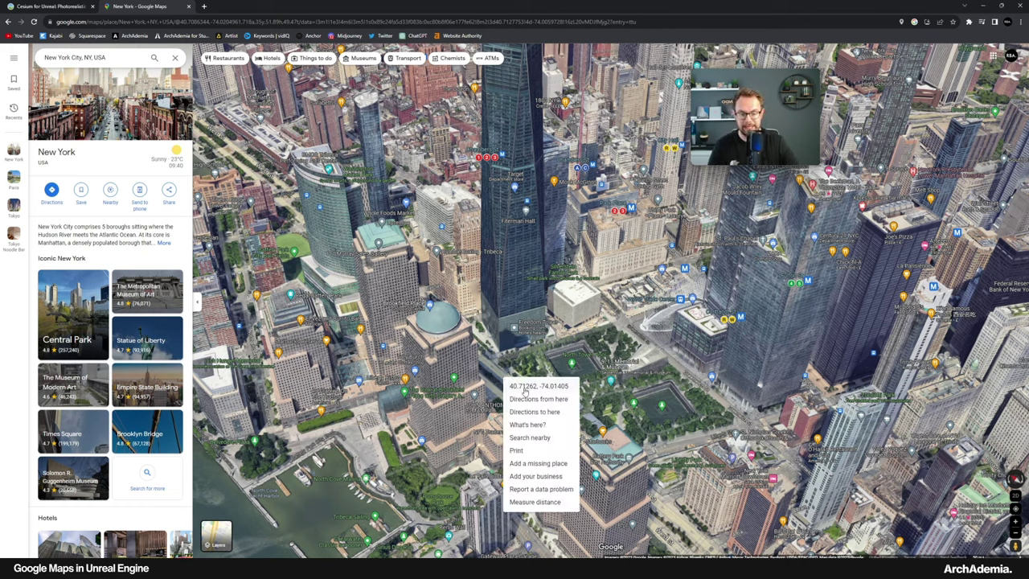
click(524, 386)
Replace all the text in the open Notepad note with the copied New York coordinates
key(alt+Tab)
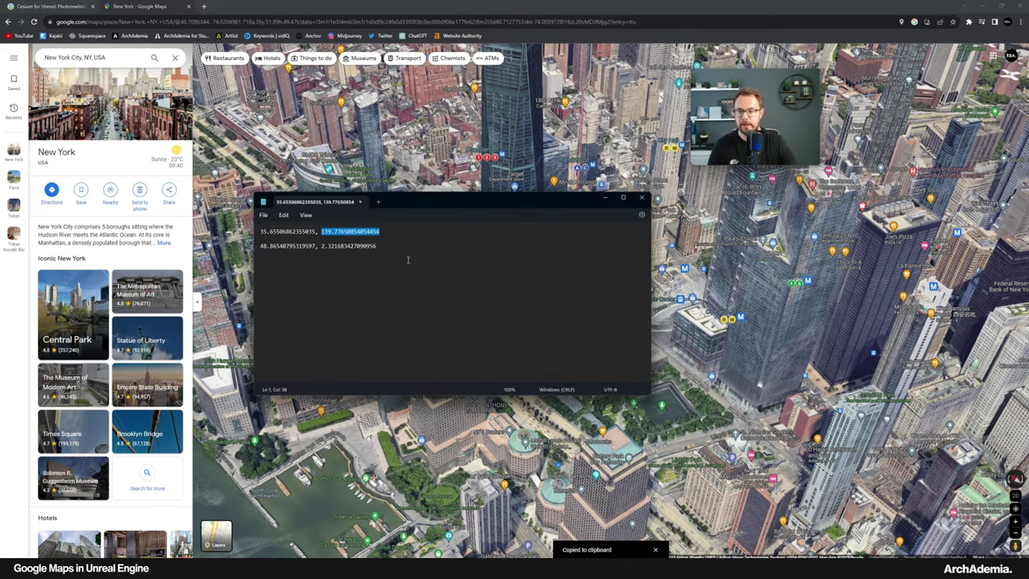
key(ctrl+a)
key(ctrl+v)
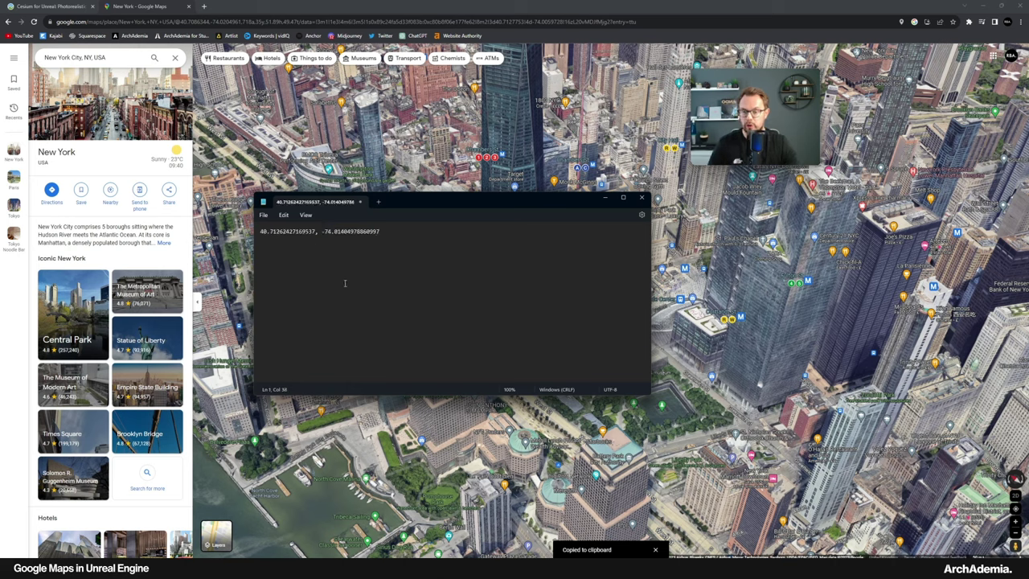
Copy the latitude 40.71262427169537 from the note and set it as the CesiumGeoreference actor's Origin Latitude in Unreal Editor
drag(315, 230, 257, 231)
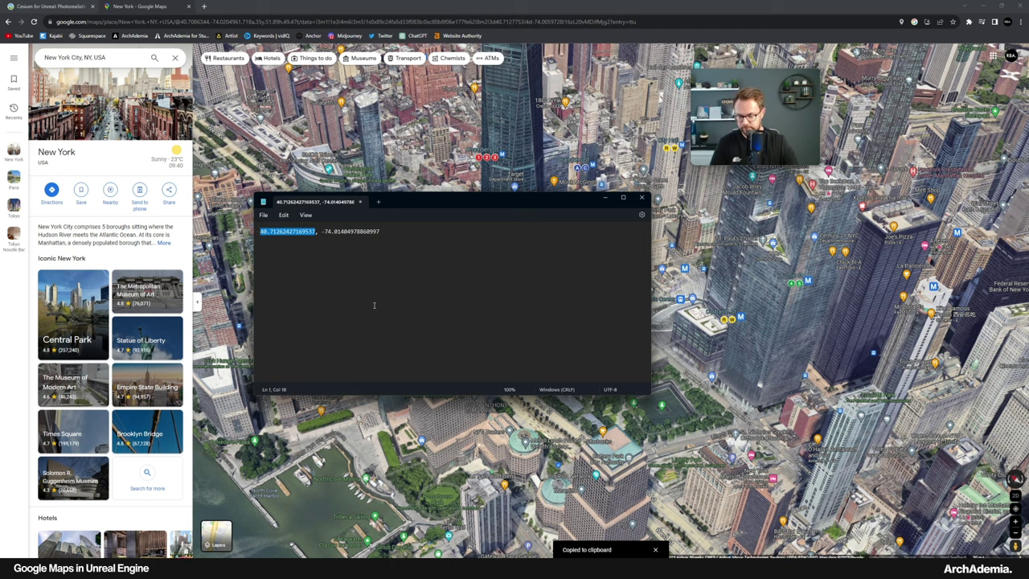
key(alt+Tab)
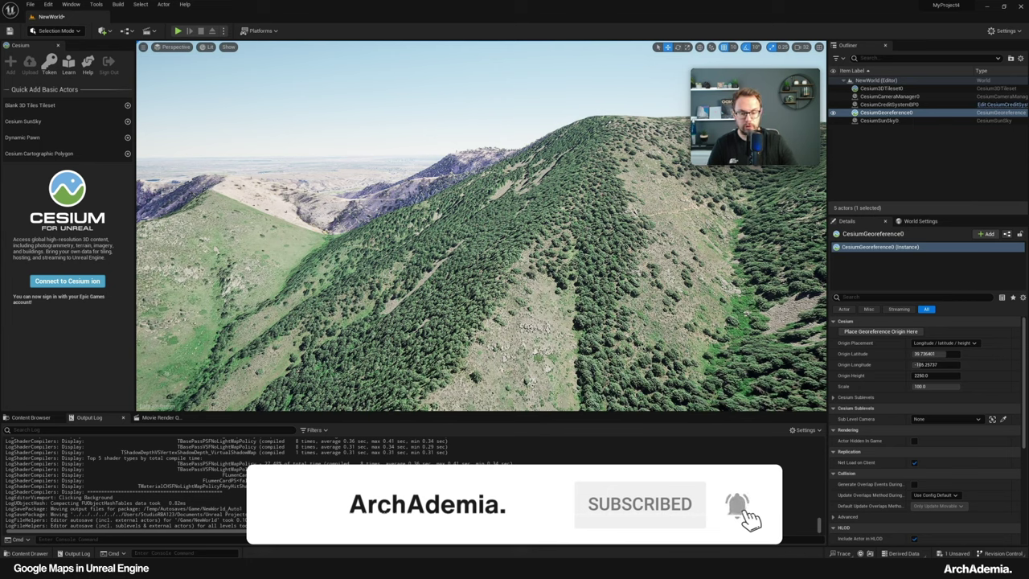
key(alt+Tab)
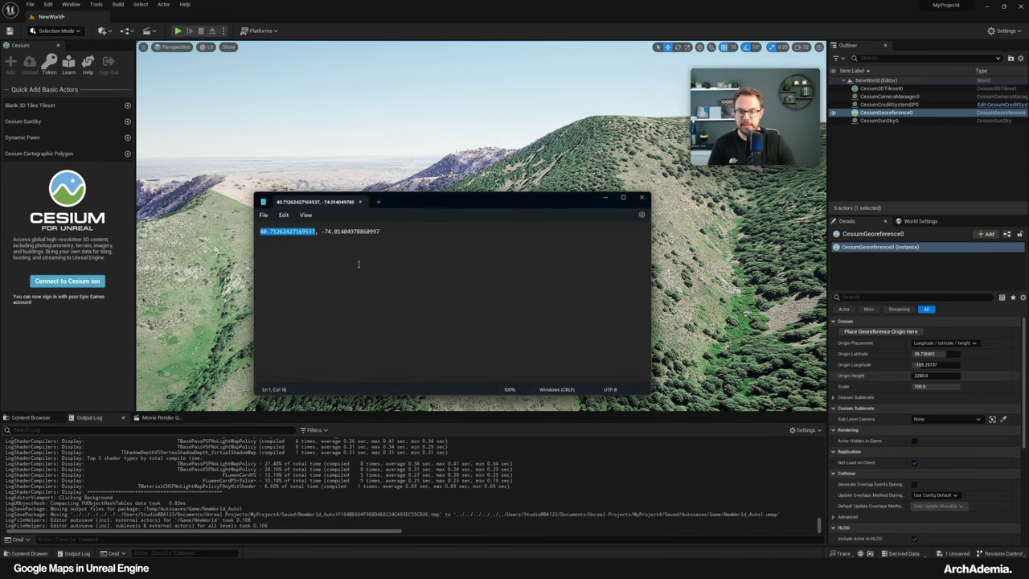
click(931, 354)
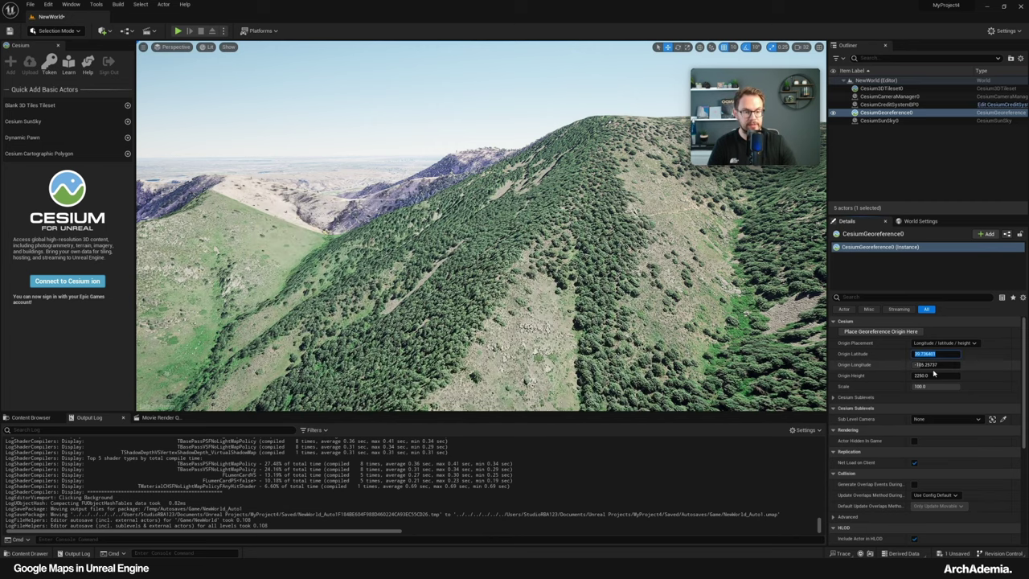
key(Return)
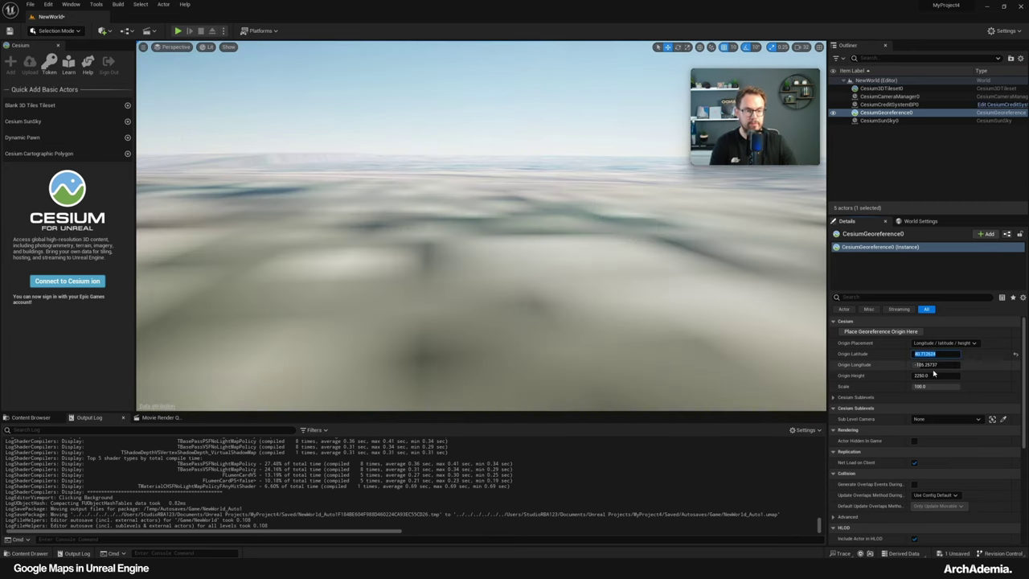
Copy the longitude -74.01404978860997 from the note and set it as the CesiumGeoreference actor's Origin Longitude
key(alt+Tab)
drag(380, 232, 329, 229)
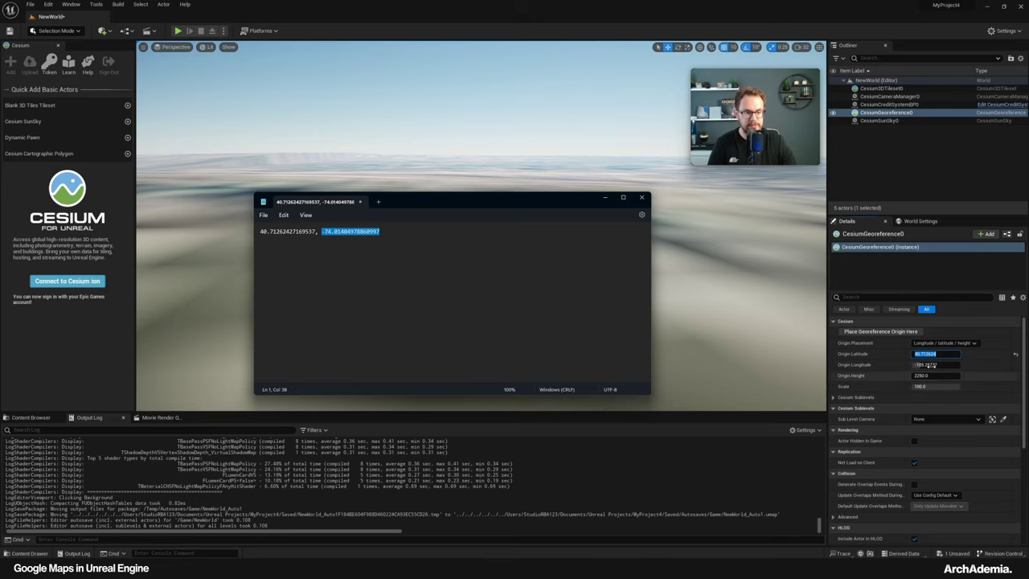
click(931, 364)
key(Return)
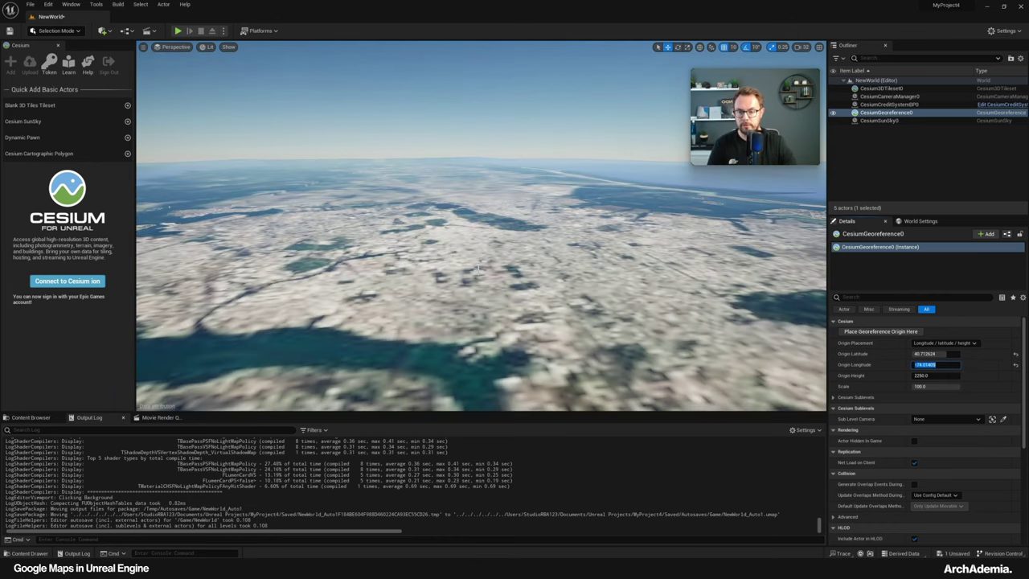
Examine the streamed New York tiles from above Lower Manhattan and down close to the skyscrapers
right_drag(478, 269, 450, 301)
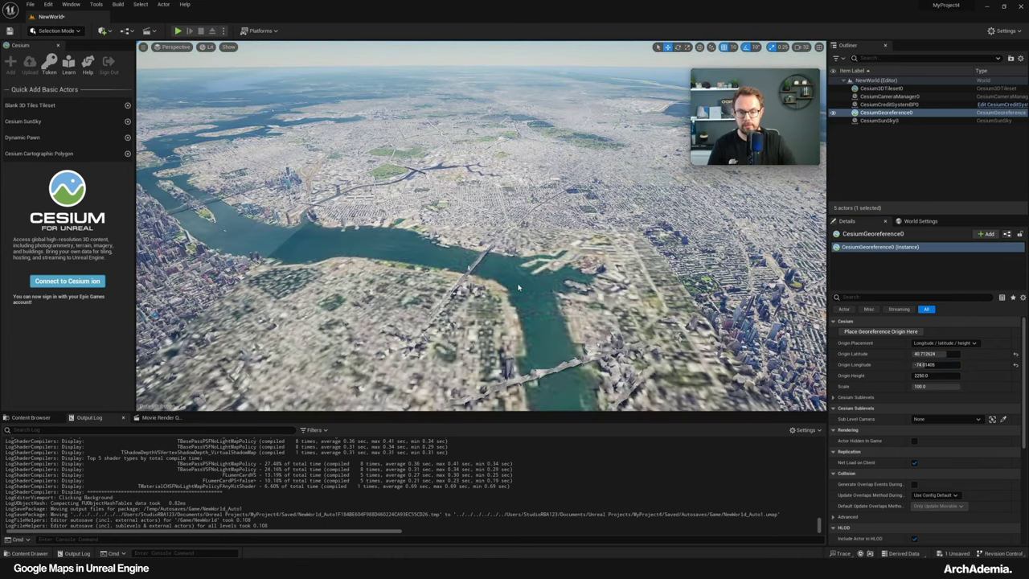
right_drag(542, 287, 454, 390)
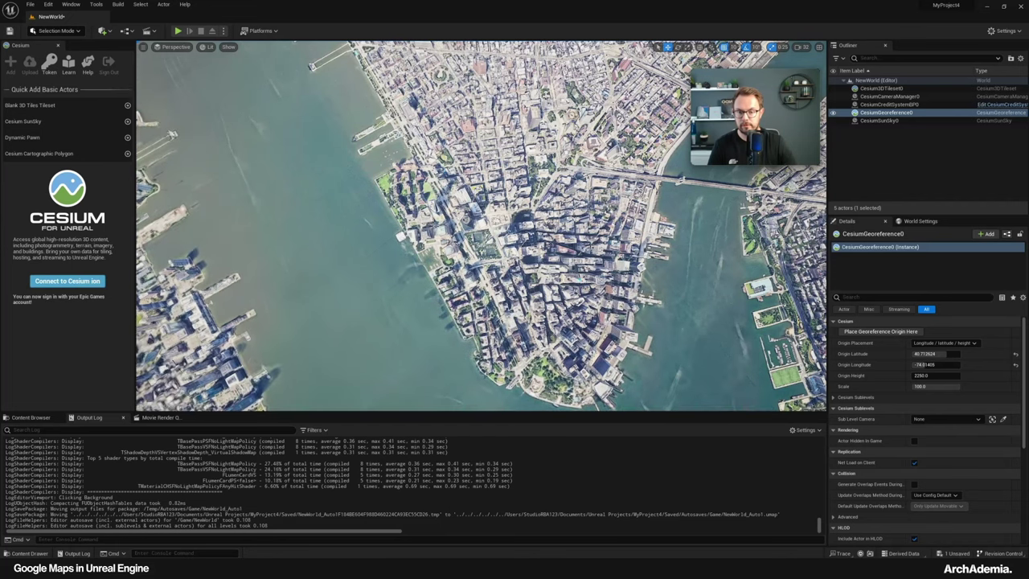
scroll(482, 227, up, 1)
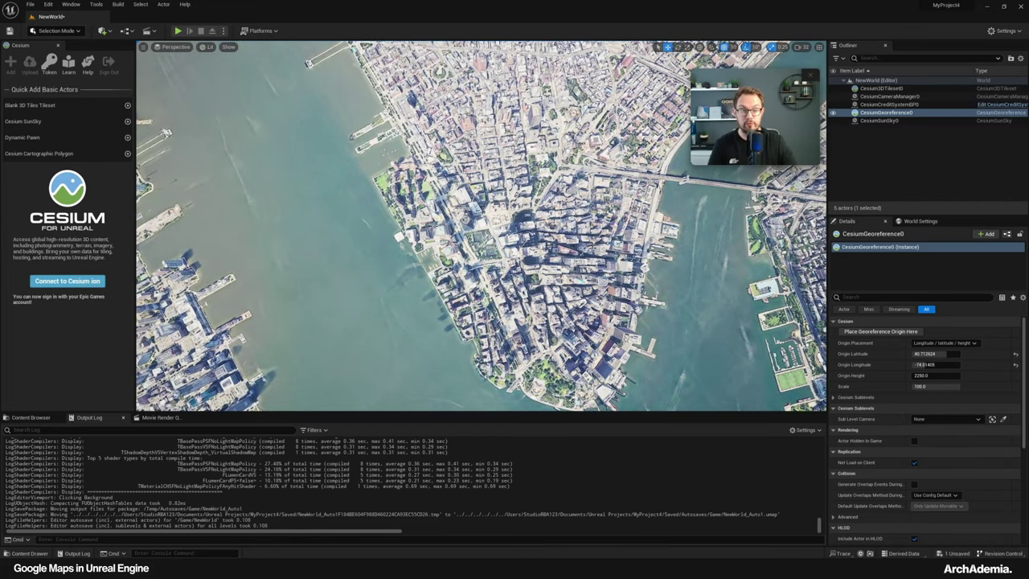
key(w)
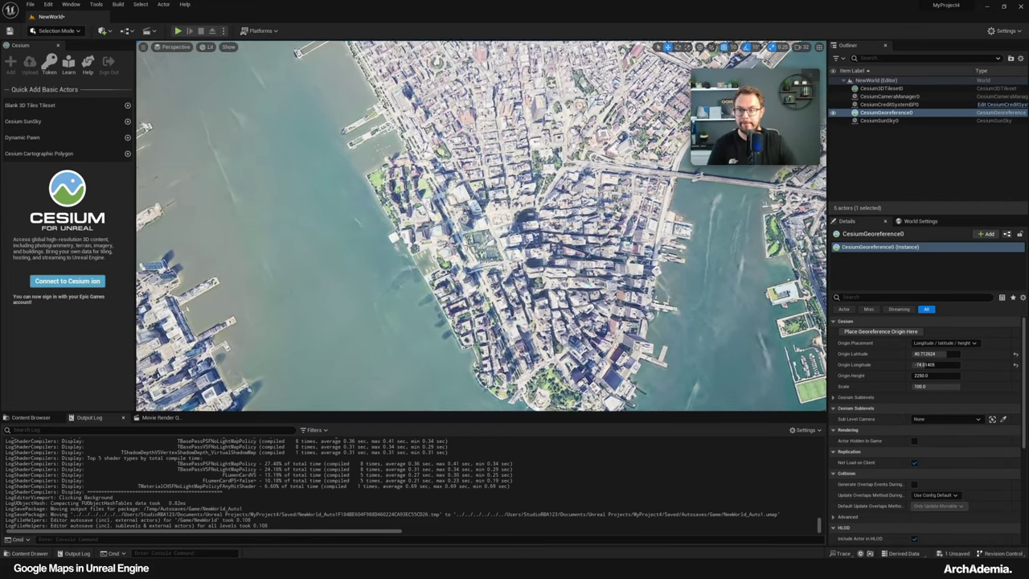
key(s)
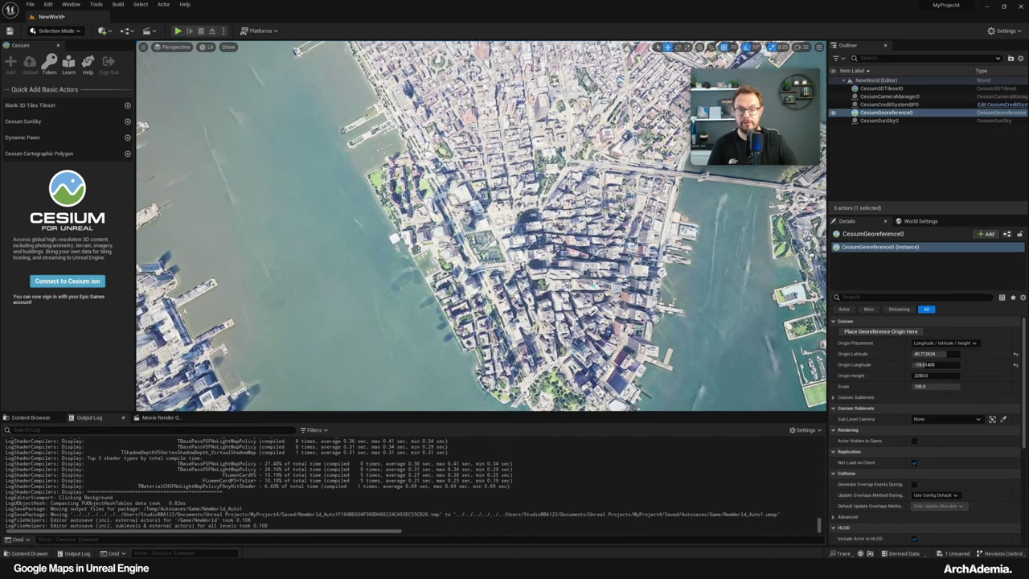
right_drag(483, 226, 483, 193)
key(w)
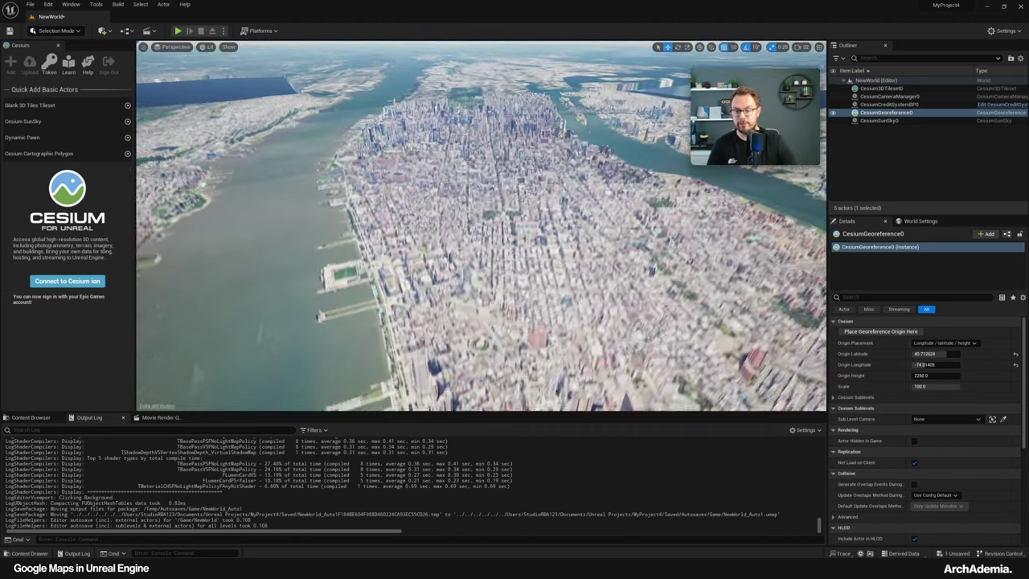
key(q)
key(q)
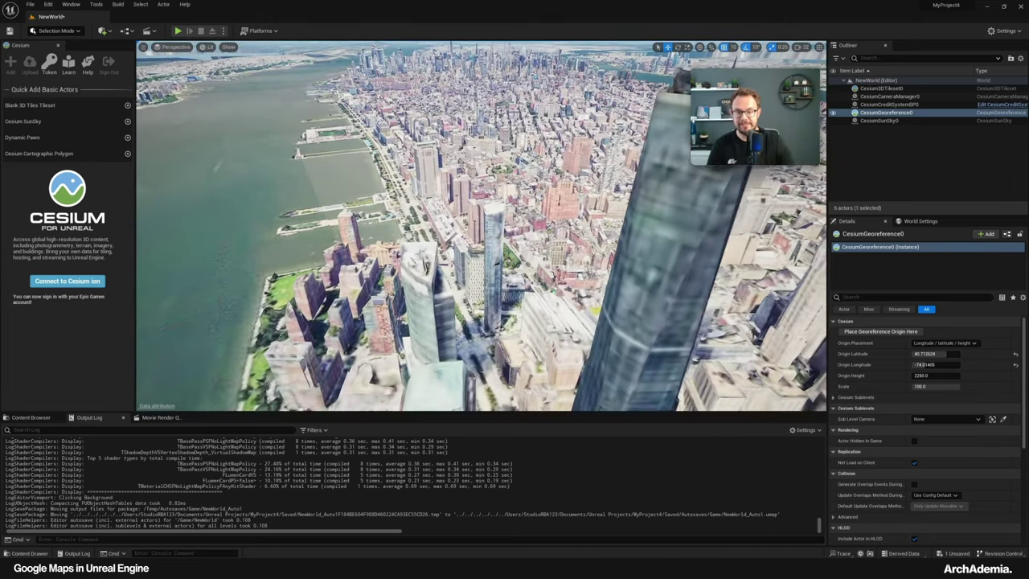
Examine the streamed tiles around One World Trade Center and look across the river to the opposite shore
right_drag(473, 367, 457, 371)
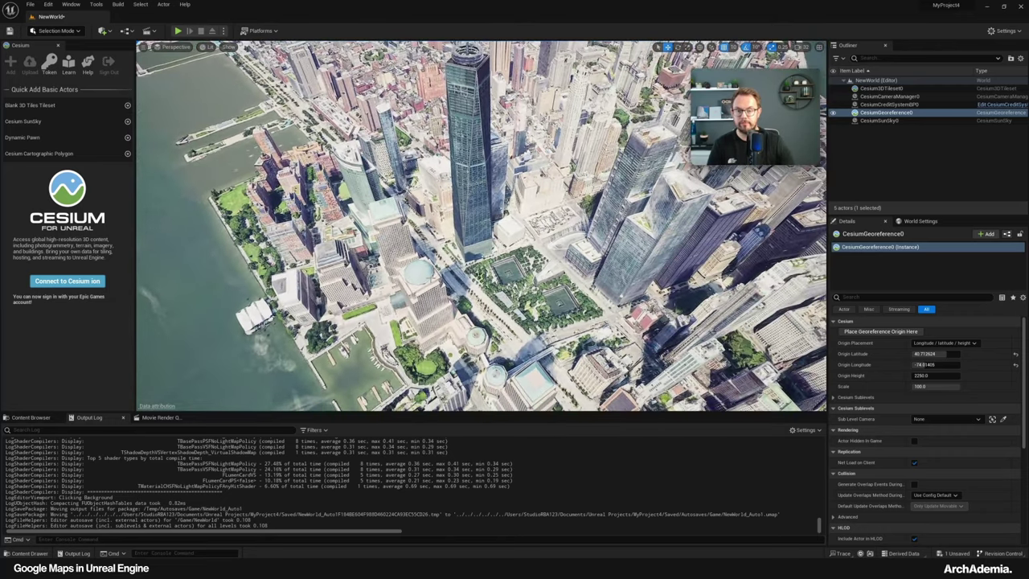
mouse_move(481, 241)
right_down()
mouse_move(481, 216)
mouse_move(484, 224)
right_up()
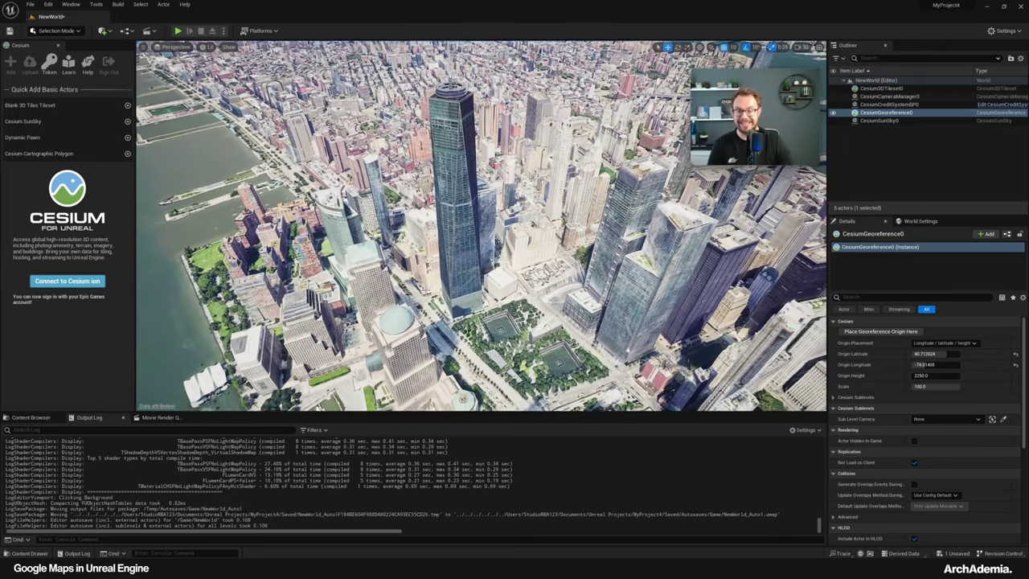
right_drag(450, 372, 414, 363)
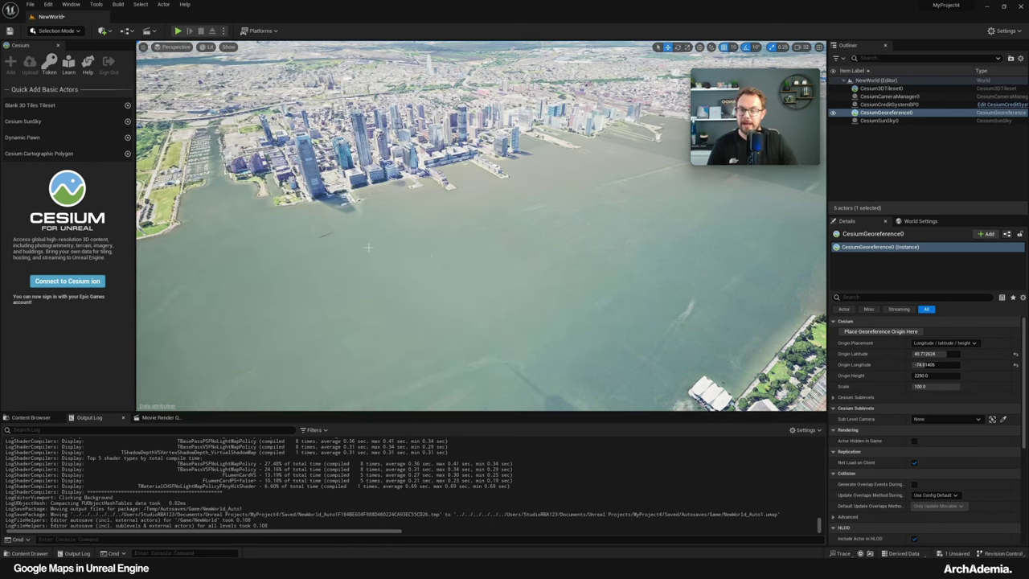
right_drag(367, 247, 390, 244)
right_drag(483, 251, 471, 256)
right_drag(443, 252, 490, 277)
key(w)
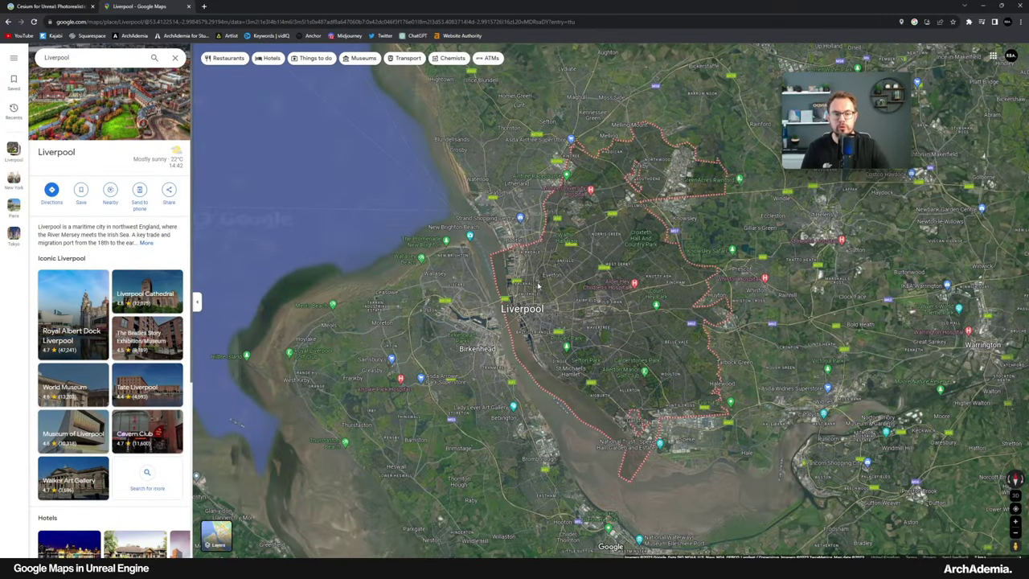
In Google Maps, examine Liverpool in tilted 3D from the waterfront and docks to the blocks around Blundell Street
scroll(539, 286, up, 5)
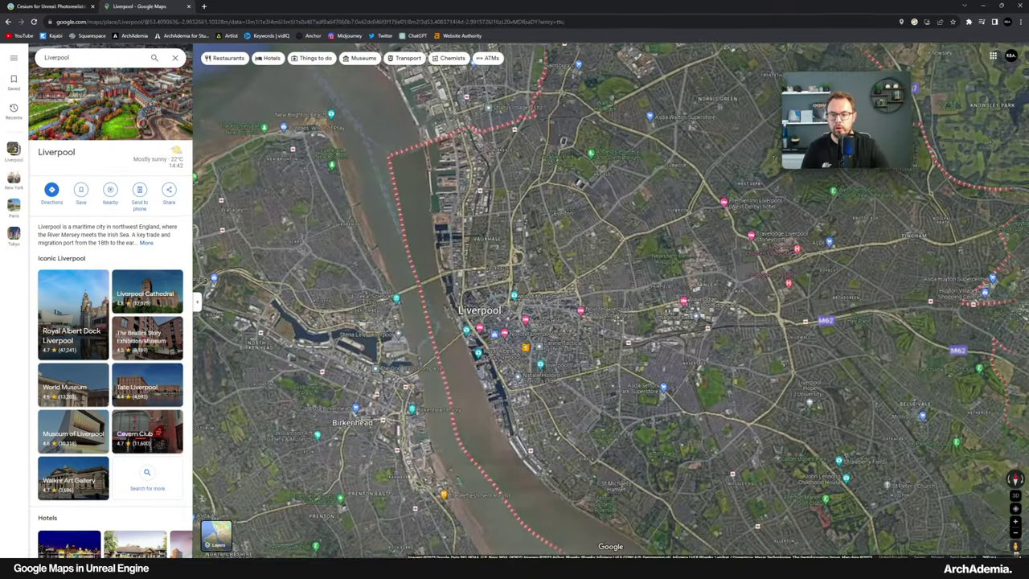
scroll(492, 231, up, 5)
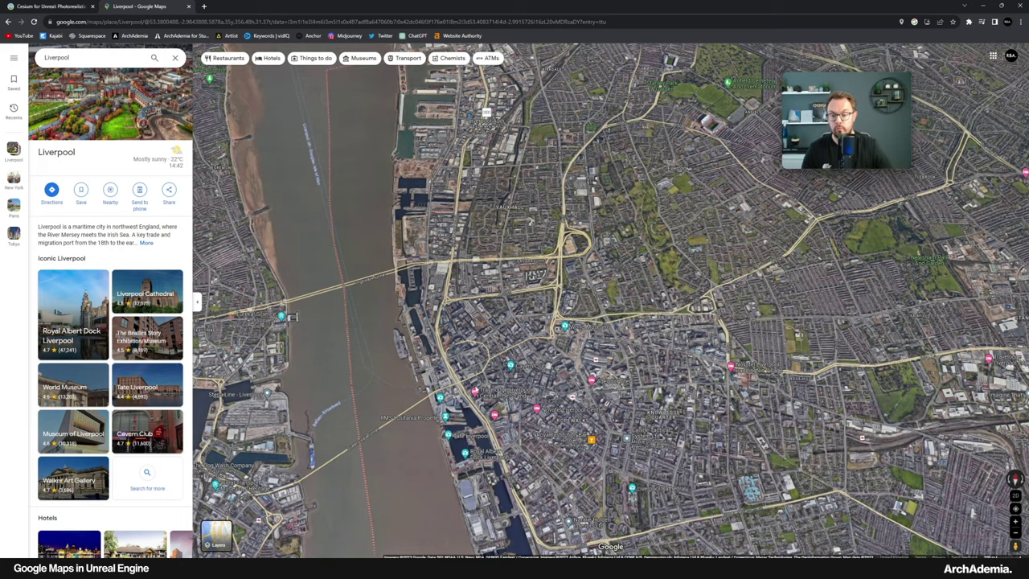
scroll(475, 390, up, 5)
ctrl+drag(422, 277, 508, 251)
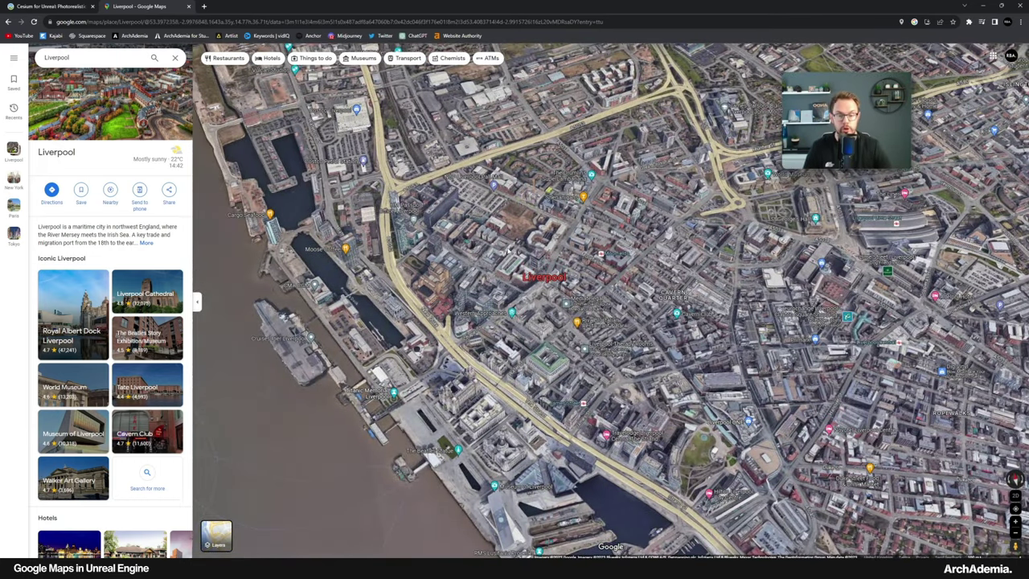
scroll(507, 251, up, 3)
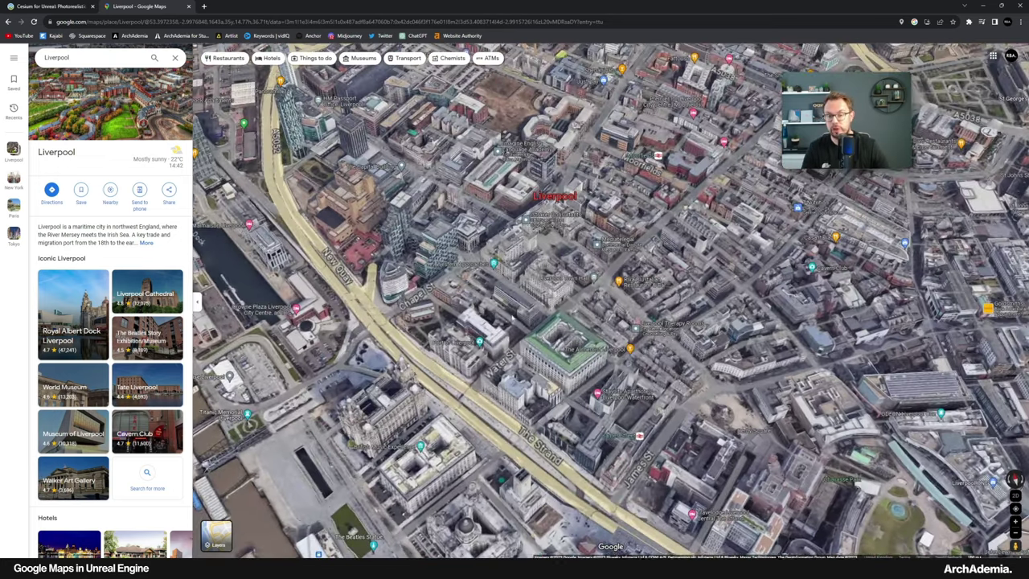
scroll(504, 252, down, 1)
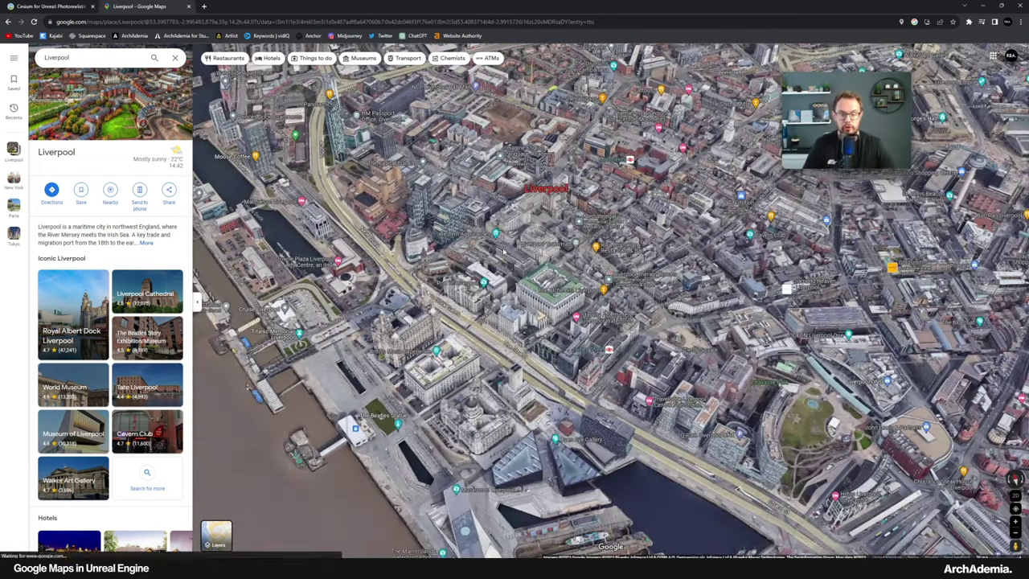
scroll(509, 270, down, 1)
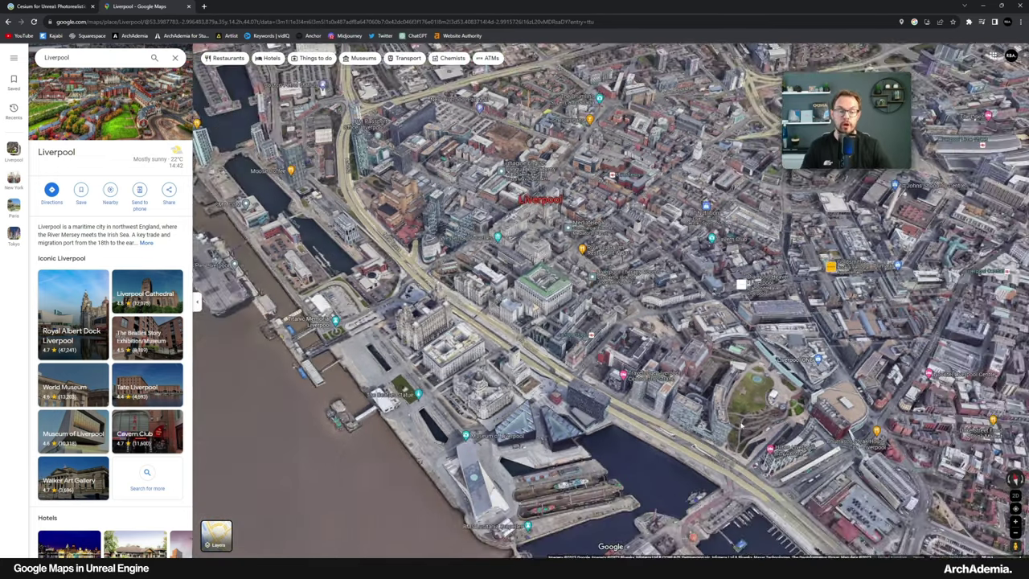
drag(917, 503, 555, 269)
scroll(555, 268, down, 1)
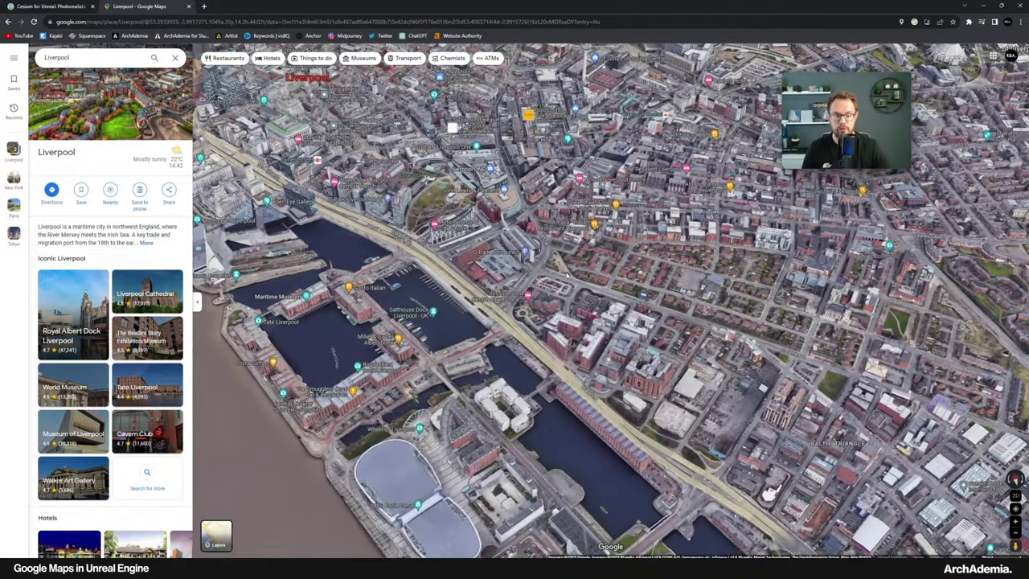
scroll(575, 276, down, 3)
drag(788, 381, 915, 359)
scroll(732, 352, up, 5)
scroll(727, 350, down, 1)
drag(717, 346, 661, 382)
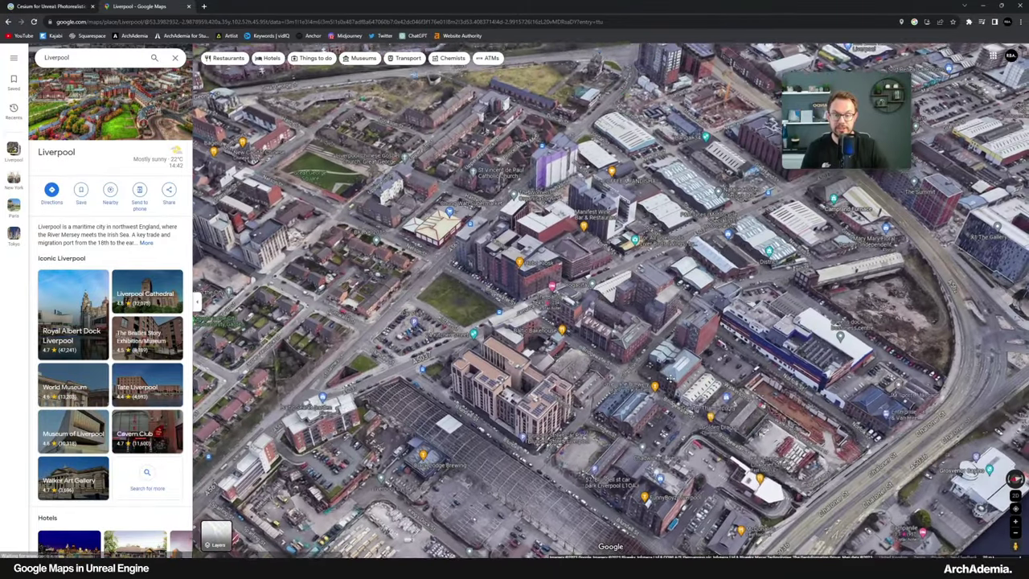
drag(576, 372, 581, 385)
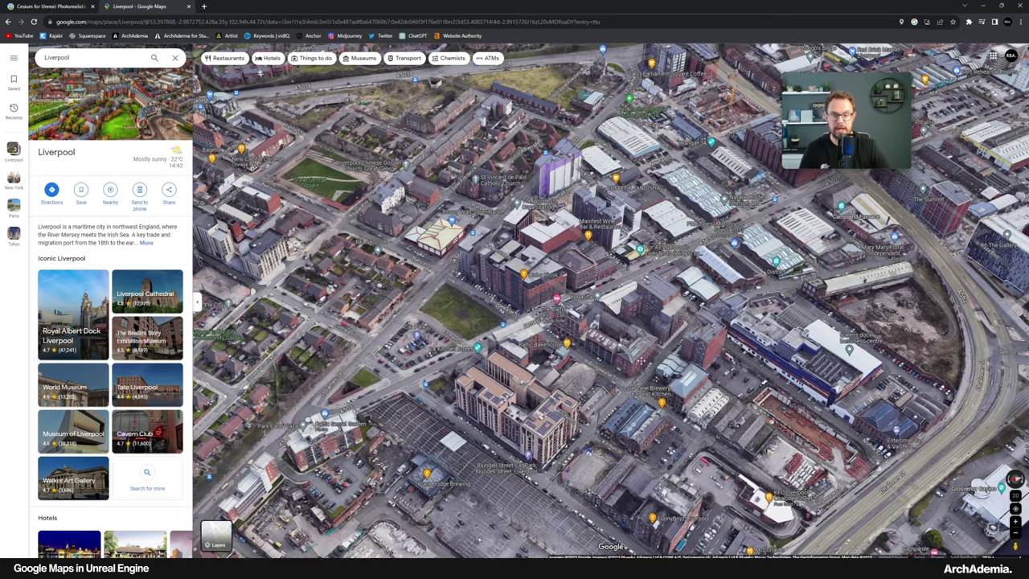
drag(638, 360, 673, 373)
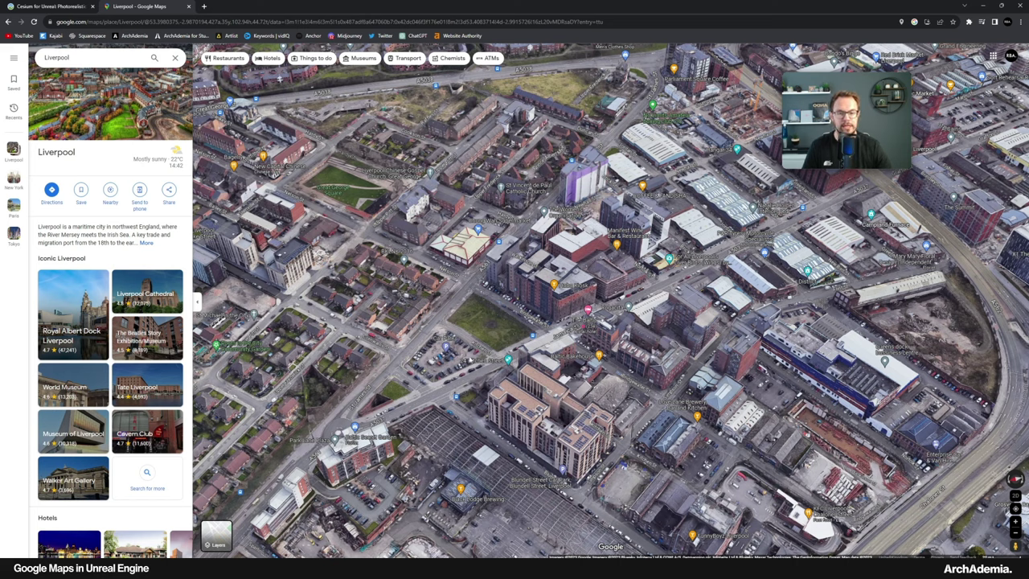
Copy the map coordinates beside the green plot near Blundell Street and add them below the New York coordinates in the Notepad note
right_click(501, 327)
click(515, 334)
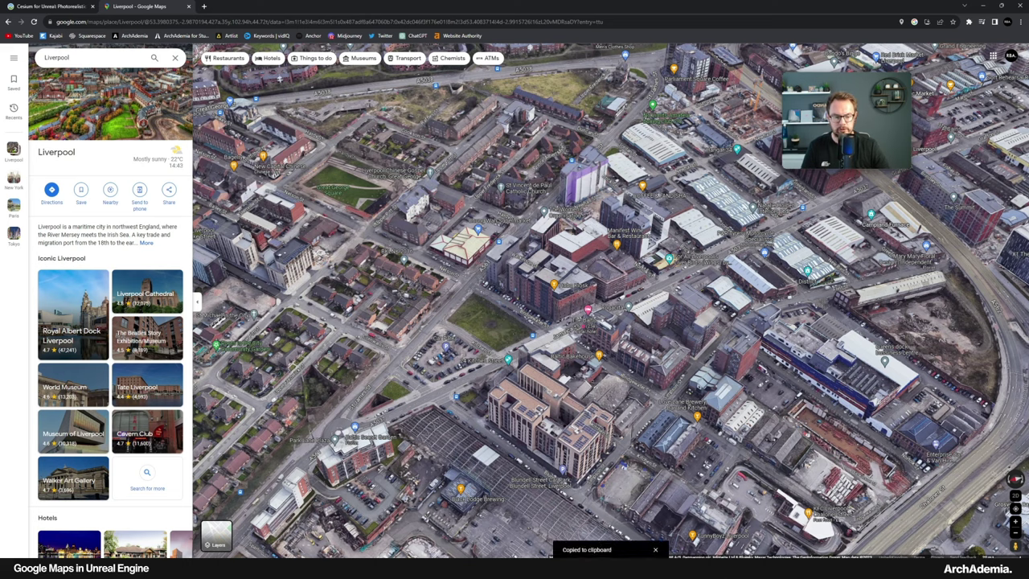
key(alt+Tab)
key(End)
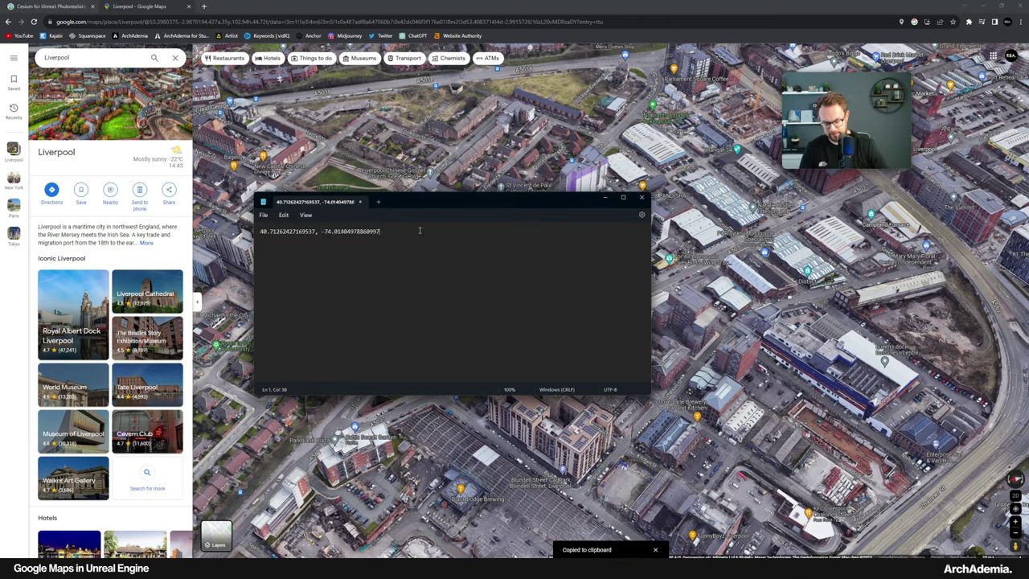
key(Return)
key(Return)
key(ctrl+v)
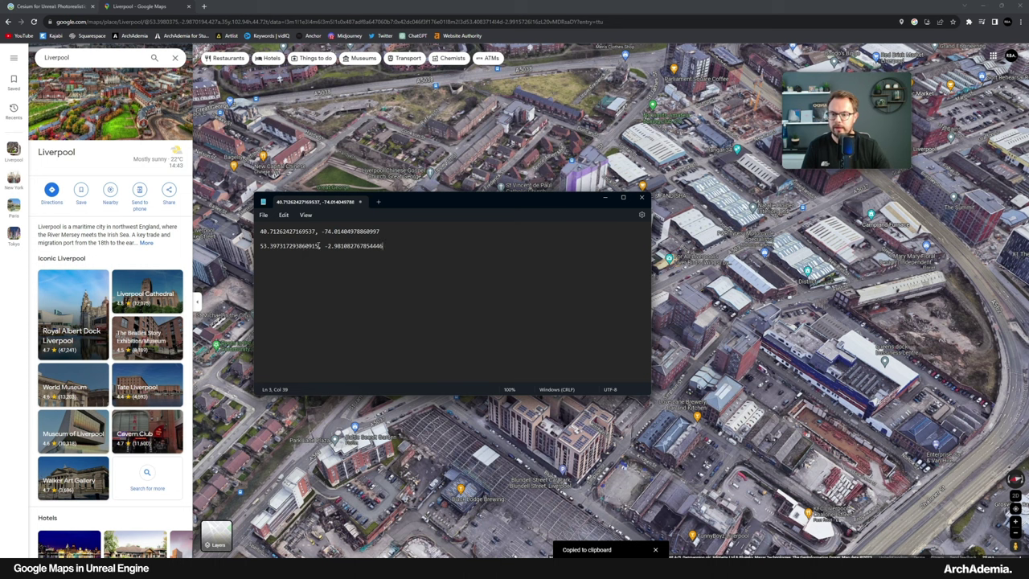
In Unreal Editor, set the CesiumGeoreference actor's Origin Latitude to 53.397317293860915 and Origin Longitude to -2.981082767854446, copied from the note
drag(319, 246, 257, 250)
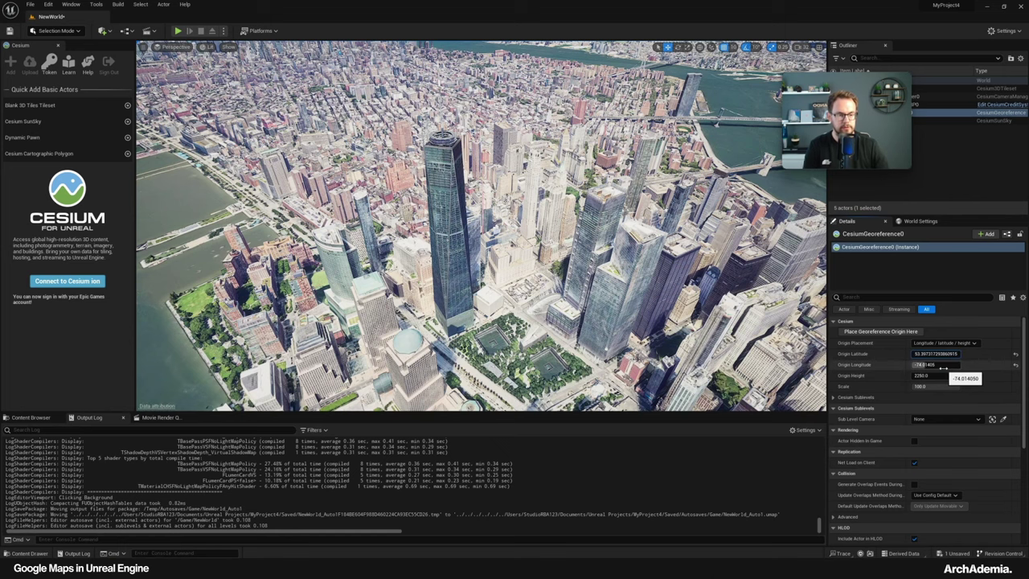
key(alt+Tab)
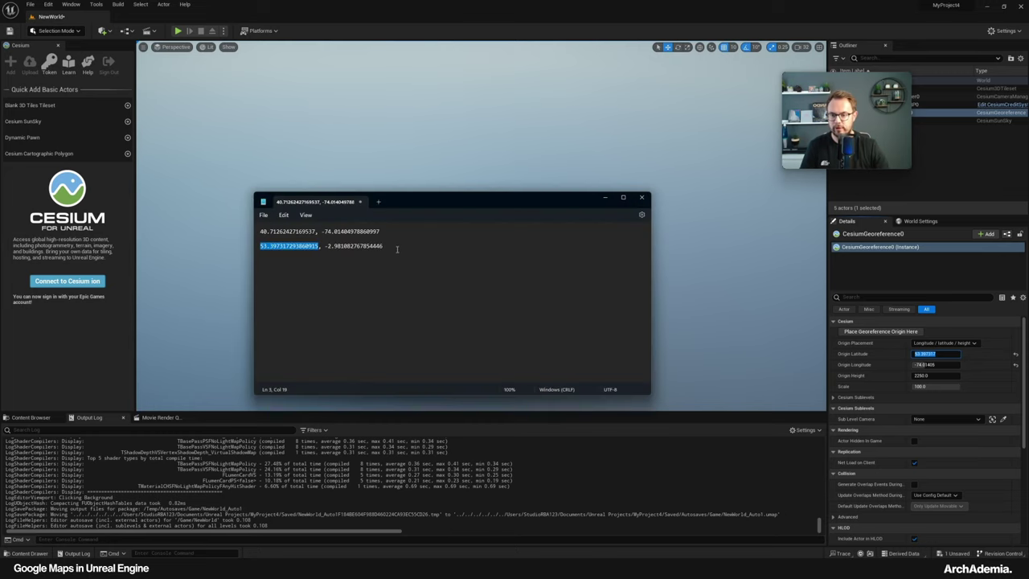
drag(396, 249, 327, 247)
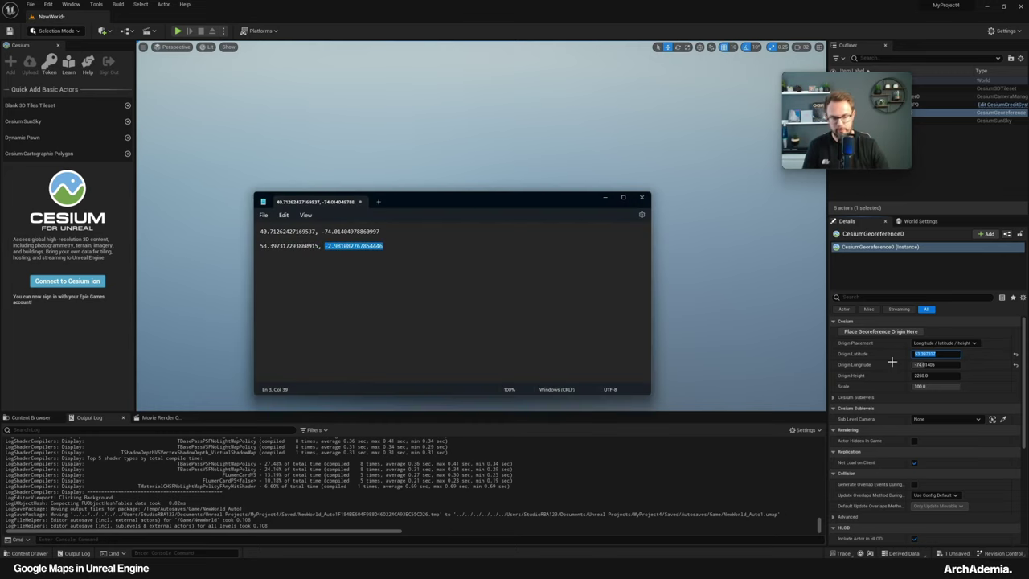
click(936, 364)
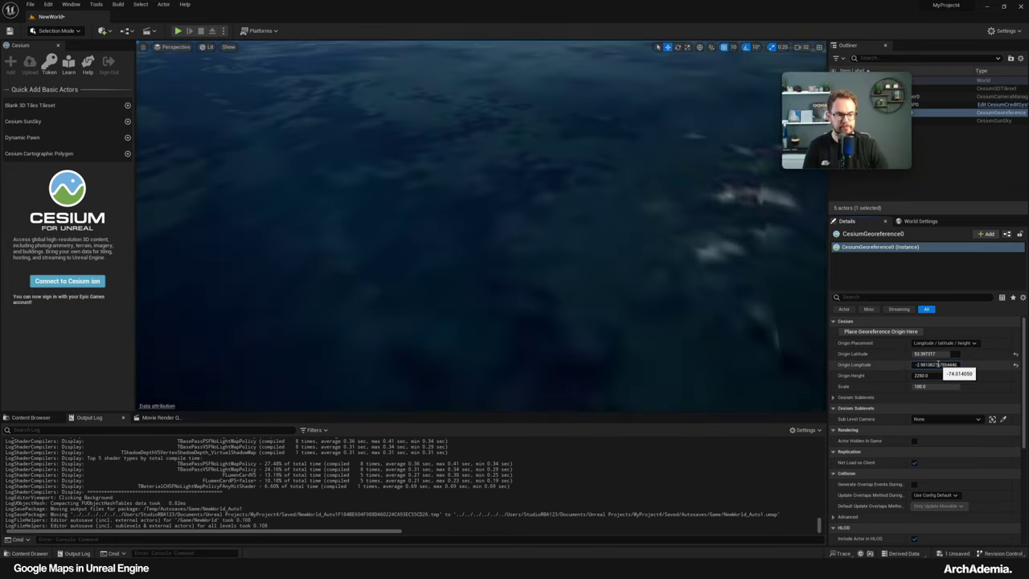
key(ctrl+v)
key(Return)
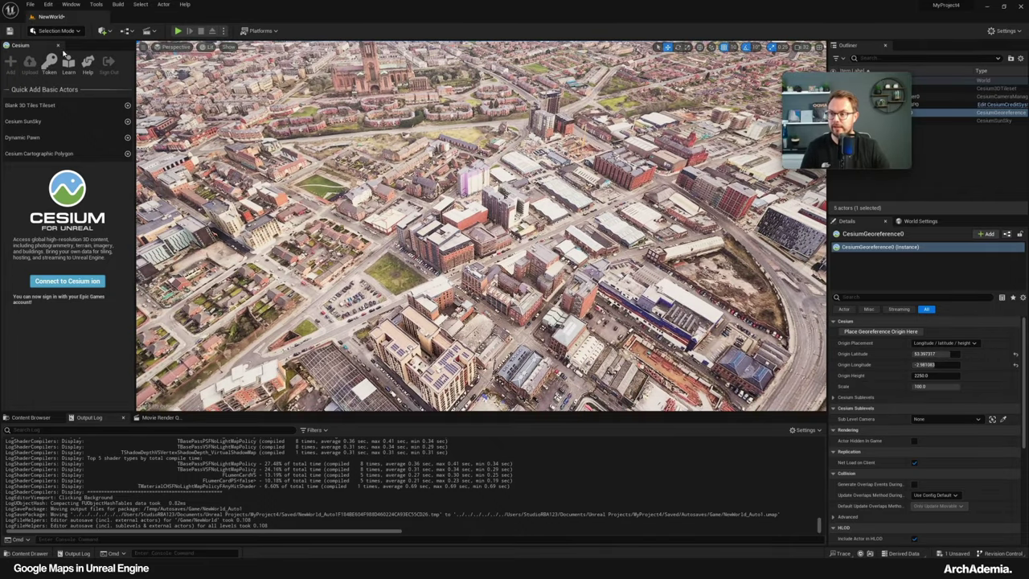
Replace the Cesium panel and log with a larger viewport and the Content Browser, and create a Cine Camera Actor at the current view
click(59, 46)
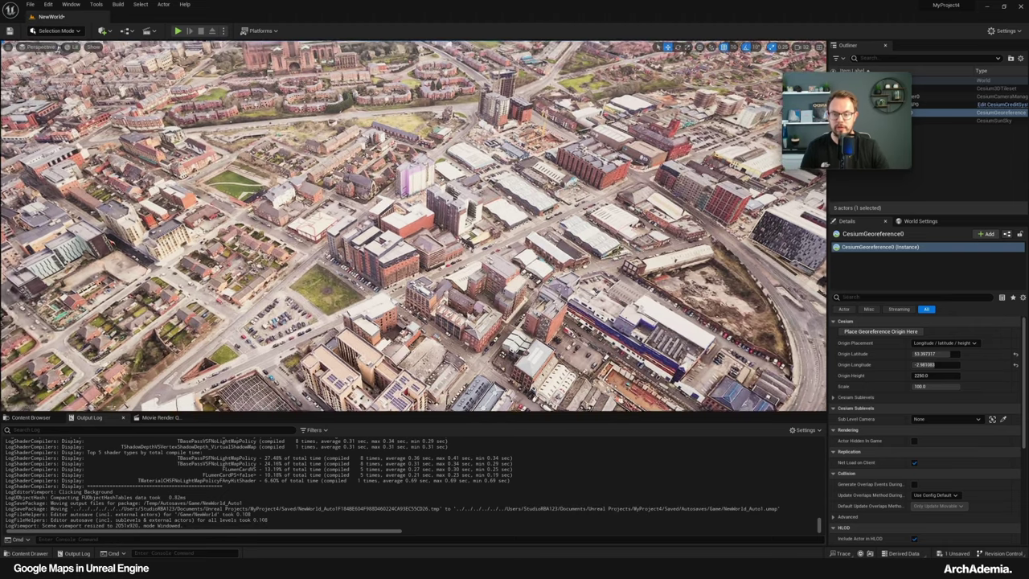
click(31, 418)
mouse_move(413, 226)
right_down()
mouse_move(392, 242)
mouse_move(413, 226)
right_up()
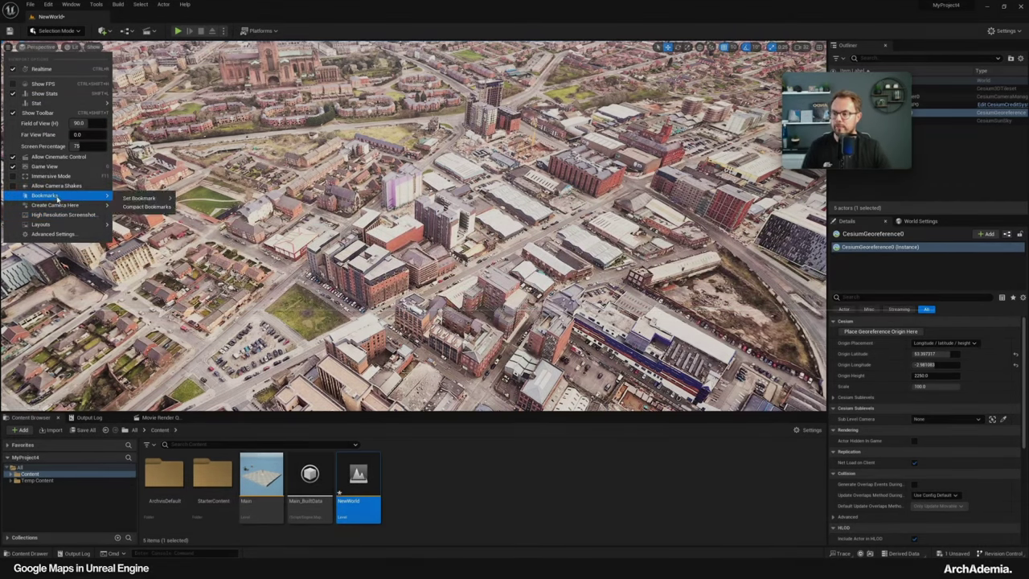
mouse_move(62, 206)
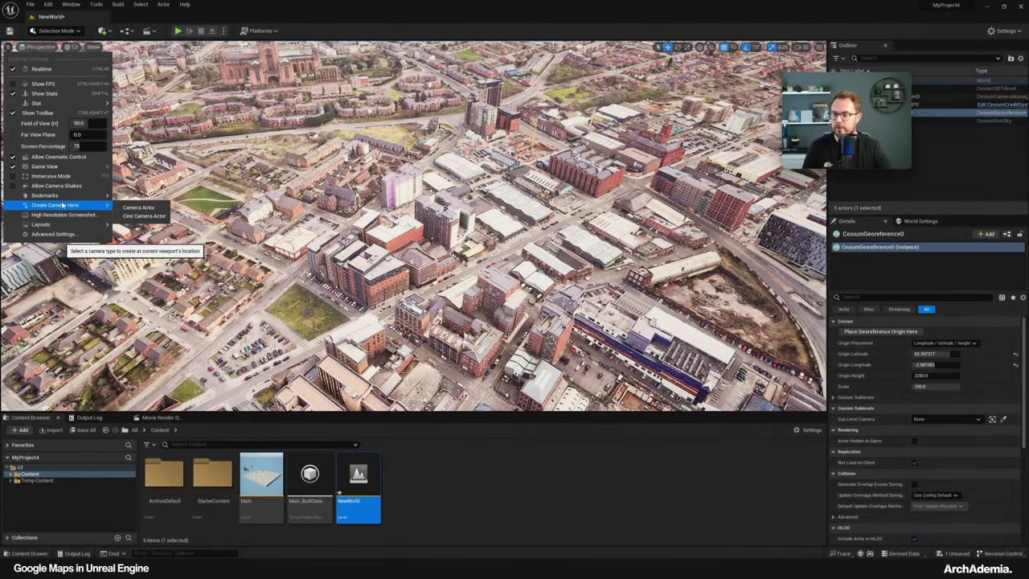
click(141, 216)
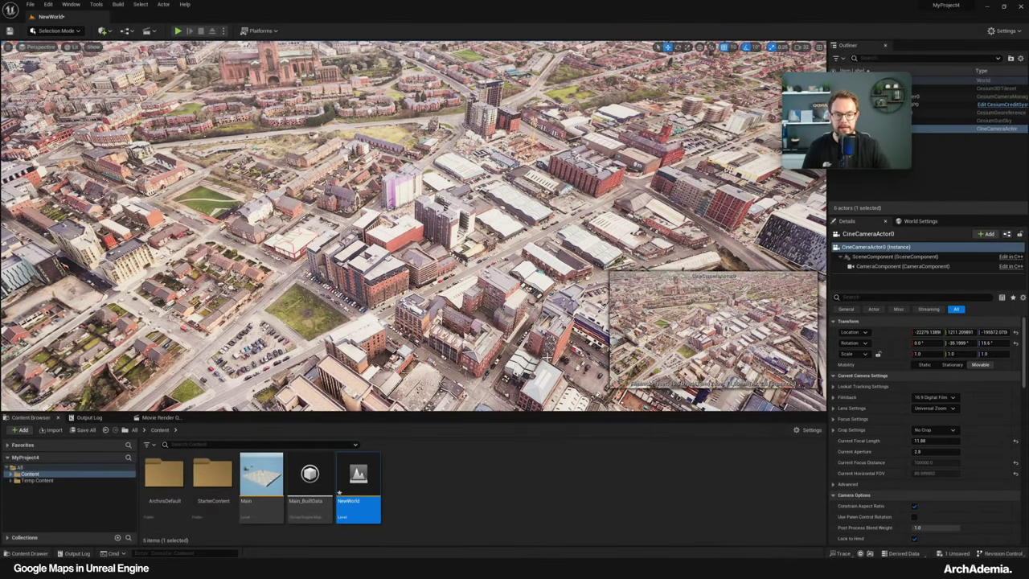
Look through the new cine camera and return to the free perspective view
click(40, 47)
click(60, 150)
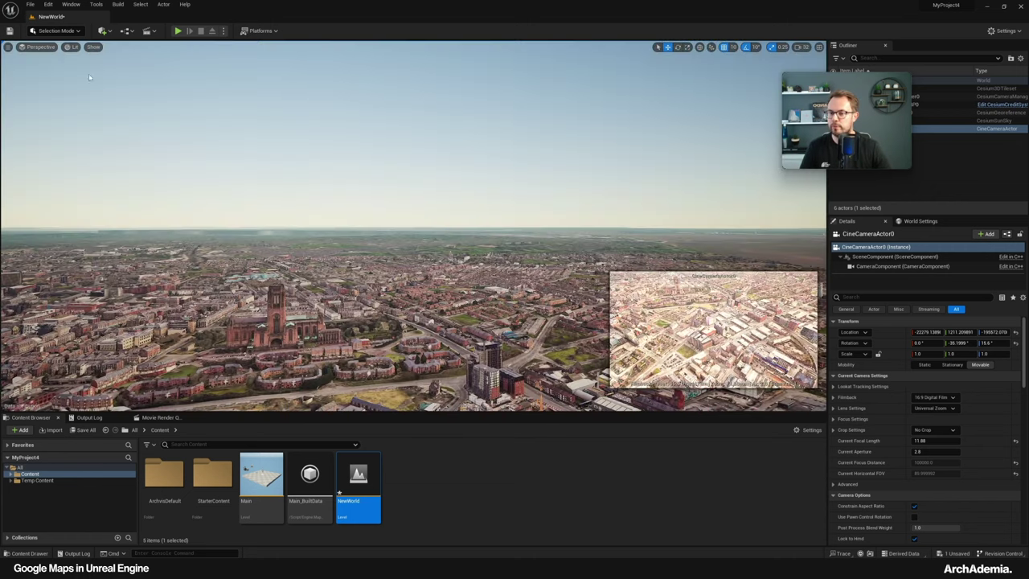
click(89, 59)
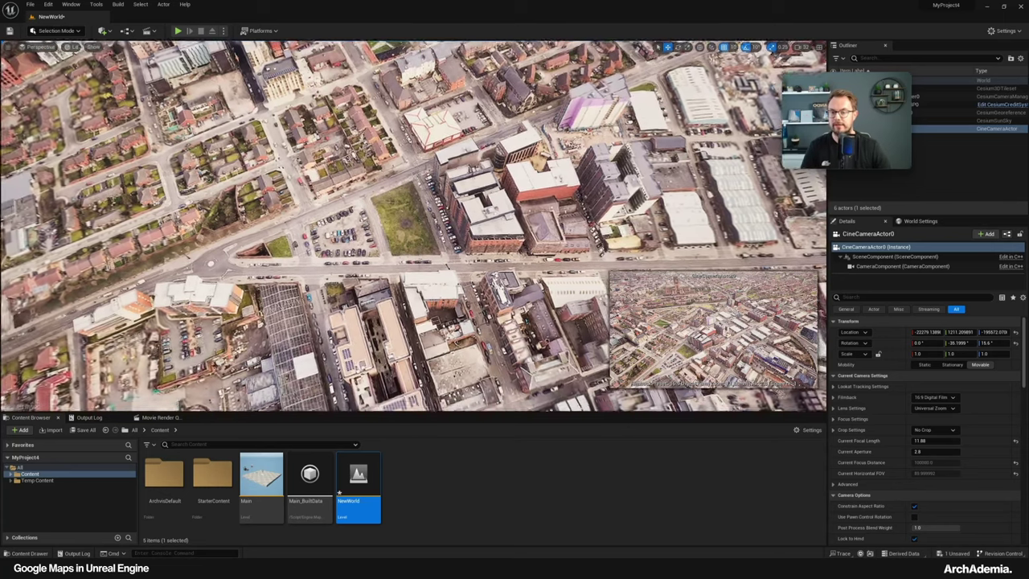
Create a second Cine Camera Actor from a closer, steeper view over the car park and green plot
right_drag(413, 225, 419, 220)
click(8, 47)
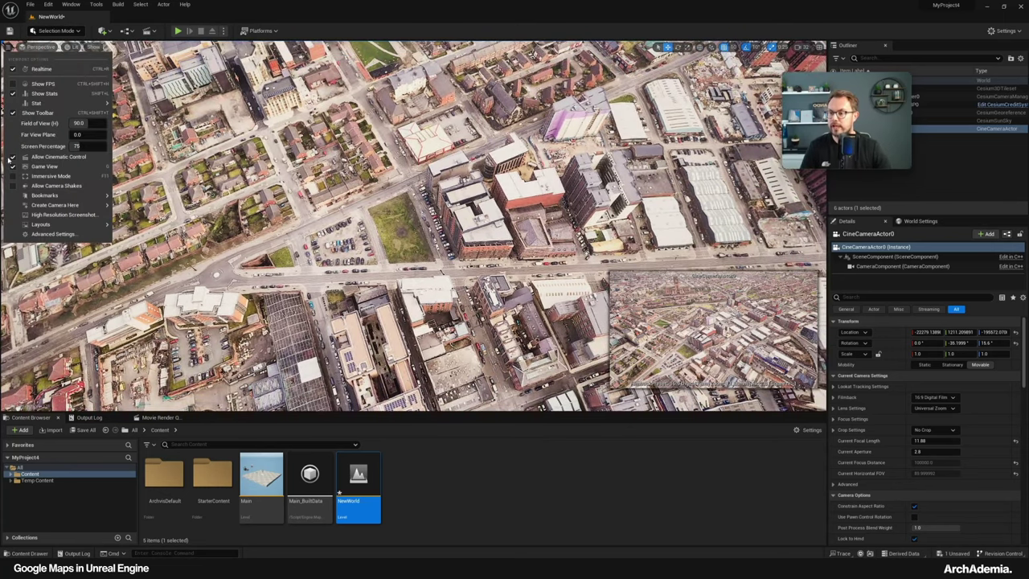
mouse_move(57, 205)
click(137, 216)
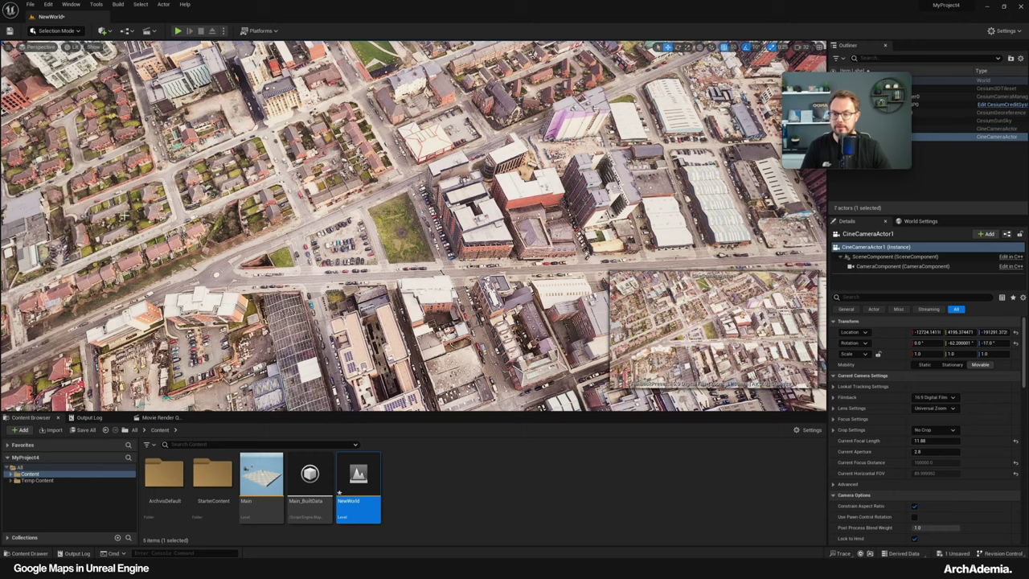
Set CineCameraActor1's Current Focal Length to 20 and show the viewport through that camera
click(926, 440)
text(20)
key(Return)
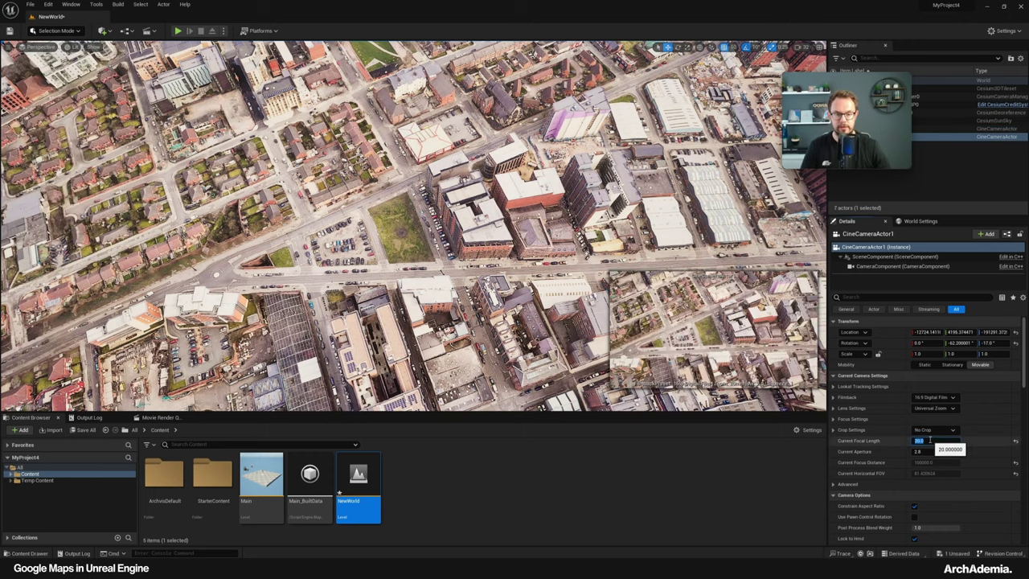
click(40, 47)
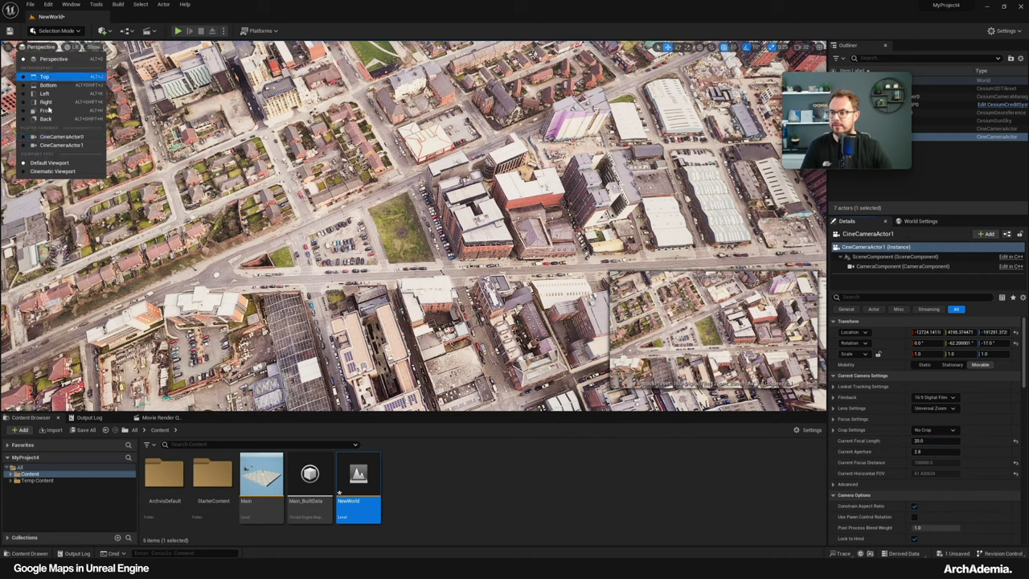
click(61, 145)
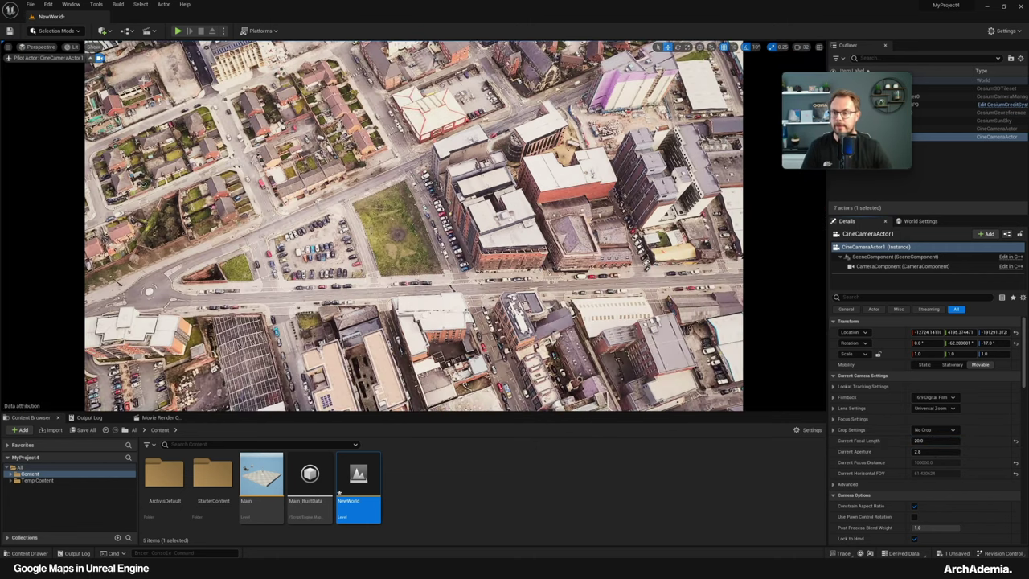
Add a level sequence and save it as NewLevelSequence in the Content folder
click(147, 31)
click(201, 41)
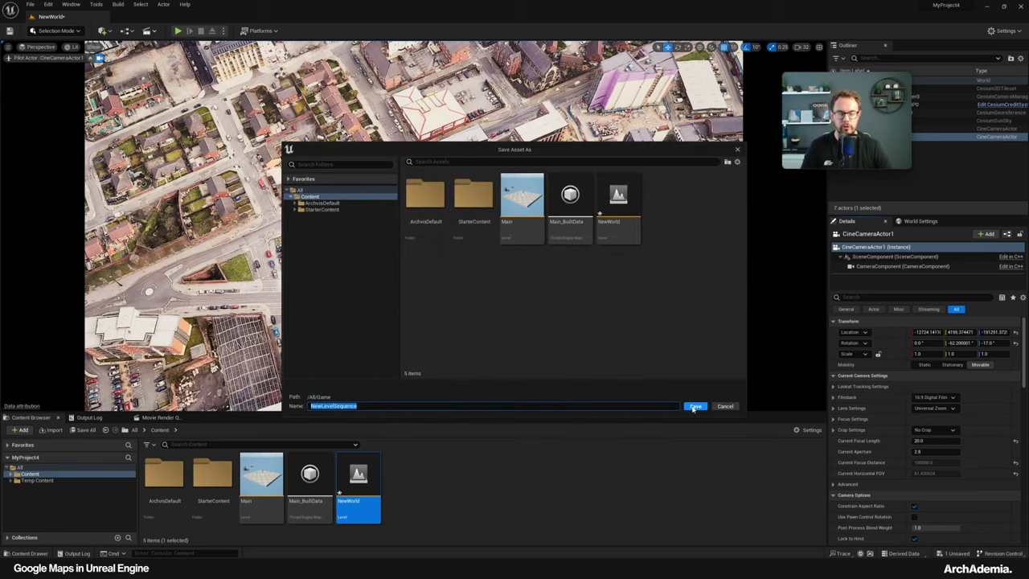
click(695, 406)
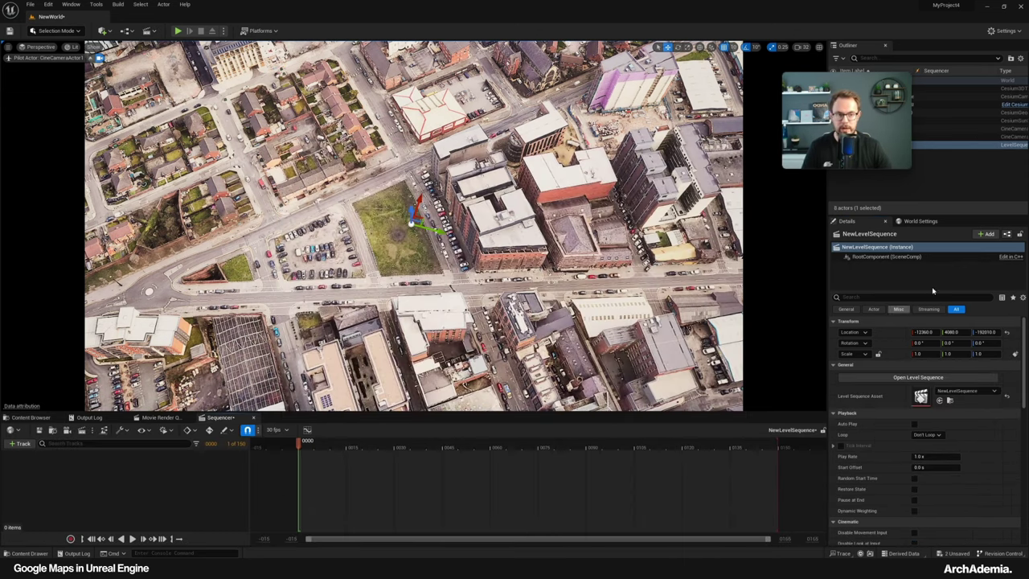
Add CineCameraActor1 to the level sequence as a track and key its transform at frame 0
click(914, 173)
click(878, 138)
drag(878, 137, 156, 488)
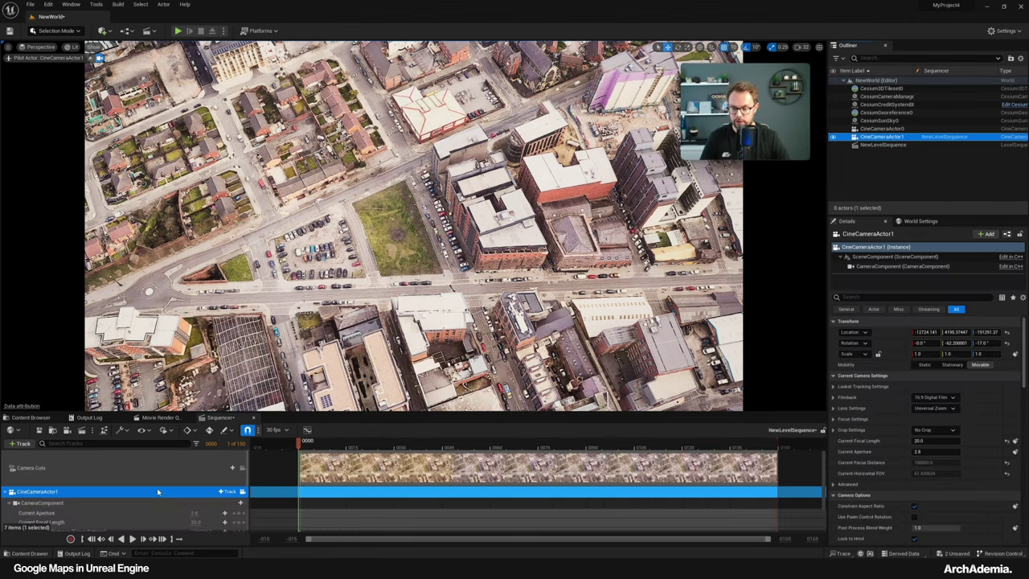
scroll(195, 487, down, 2)
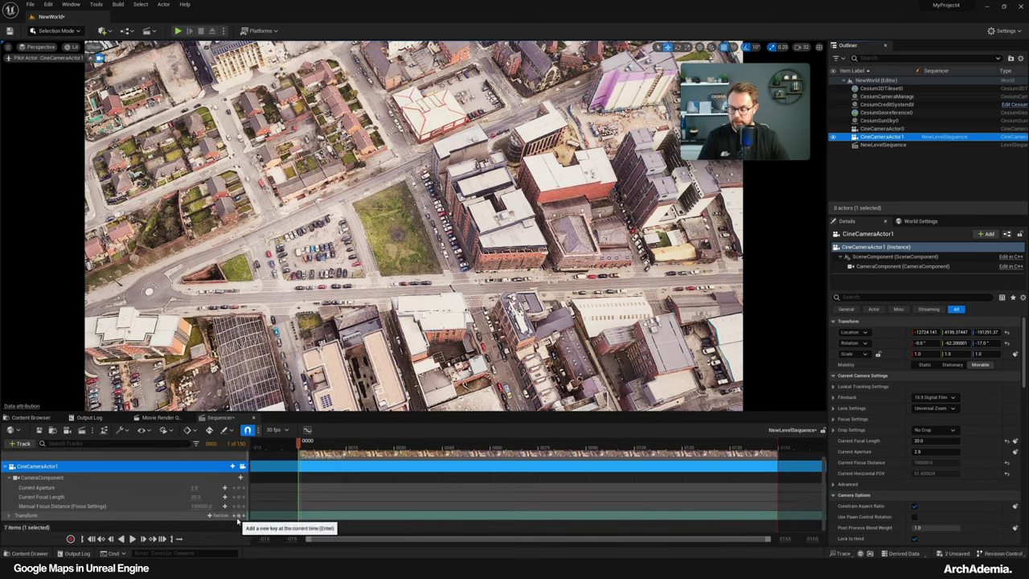
click(238, 516)
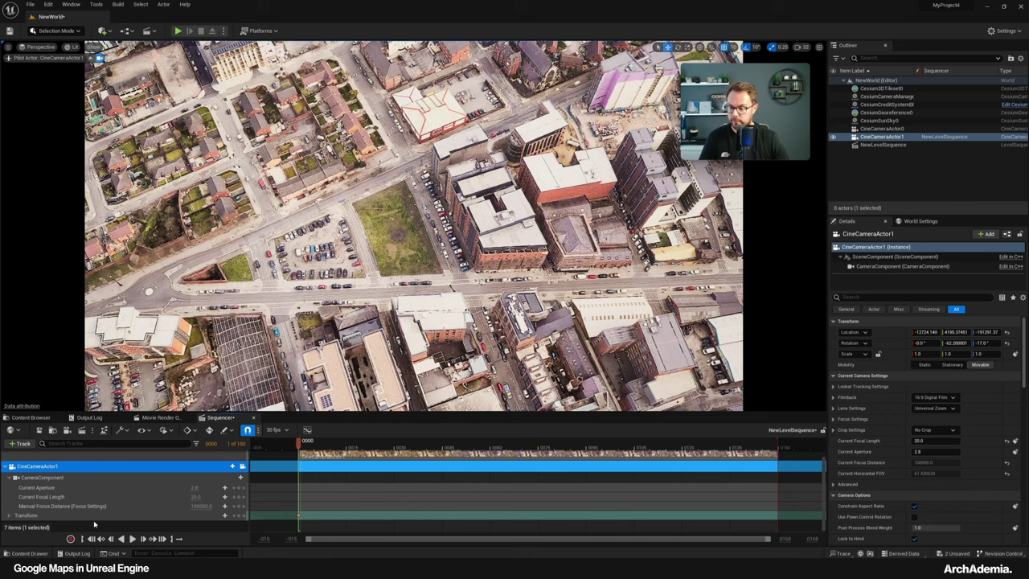
At frame 150, move CineCameraActor1 sideways and slightly higher over the warehouse blocks, and key its transform there
drag(299, 470, 783, 446)
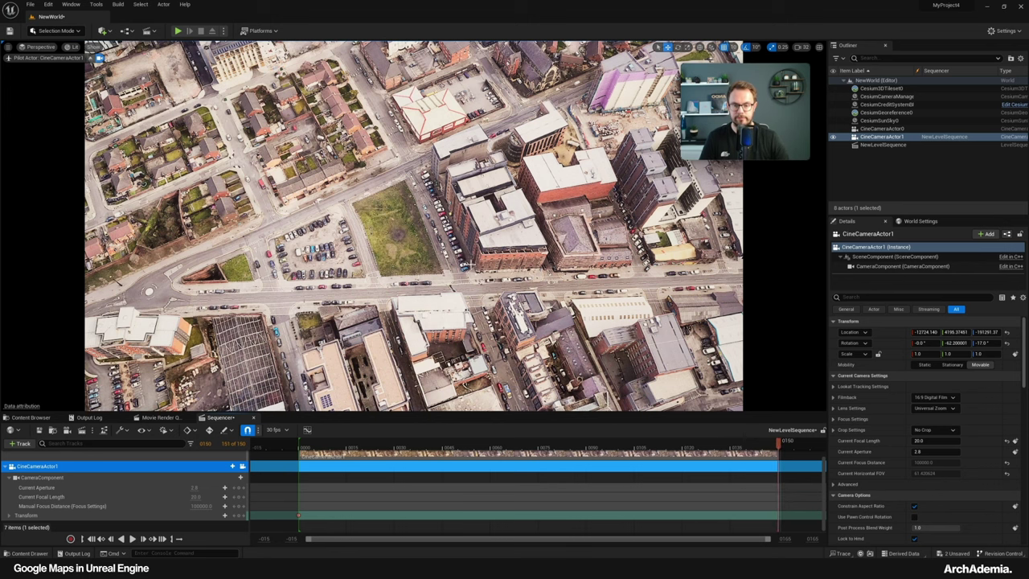
key(d)
key(e)
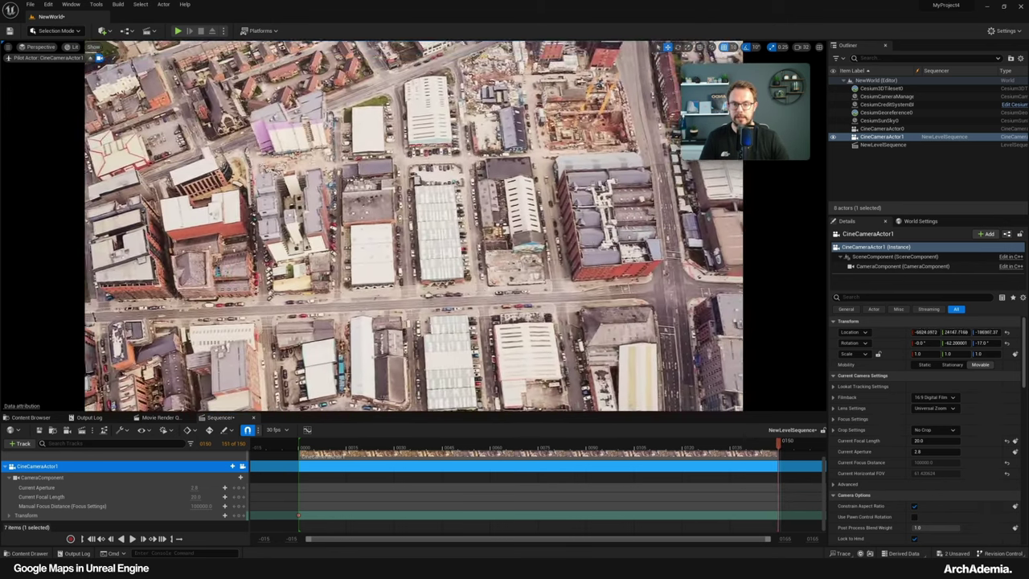
key(a)
key(d)
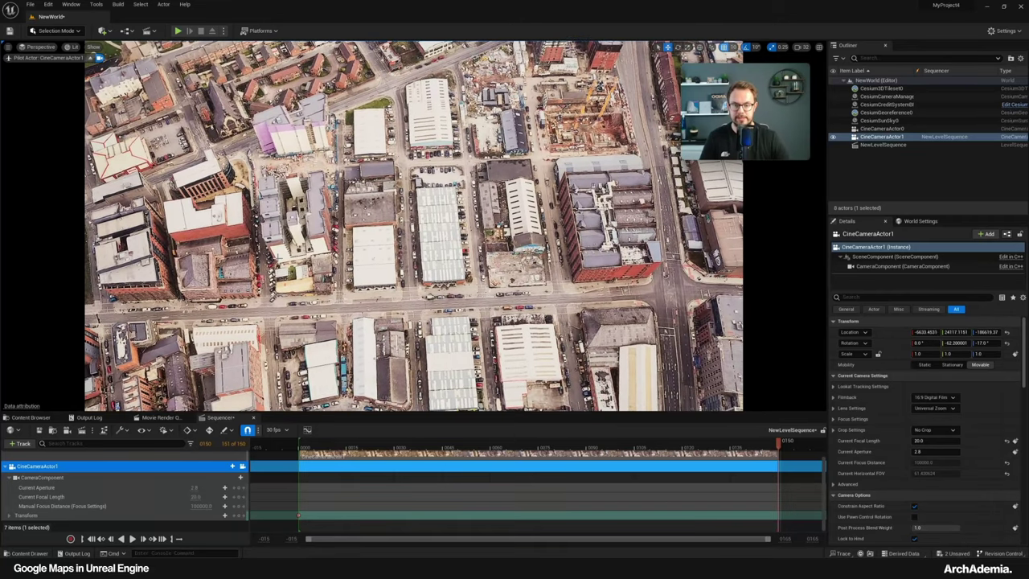
key(a)
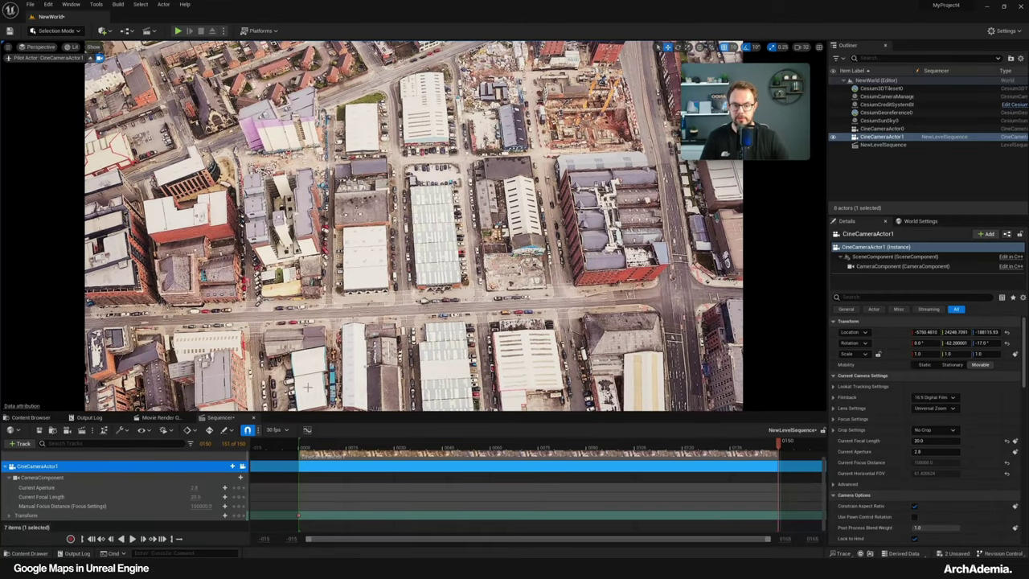
click(239, 516)
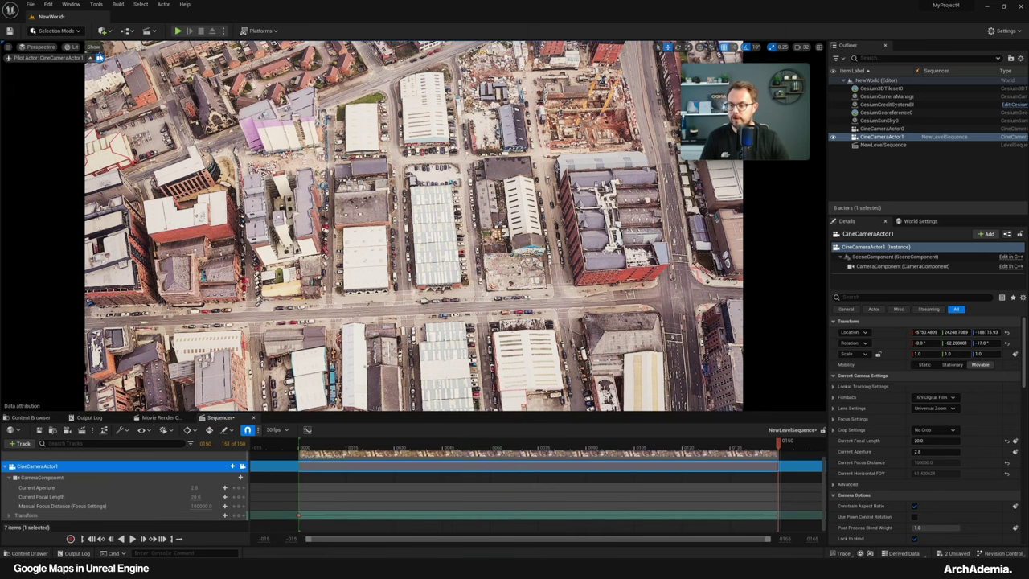
Switch the viewport to Cinematic Viewport and show it through CineCameraActor1
click(41, 46)
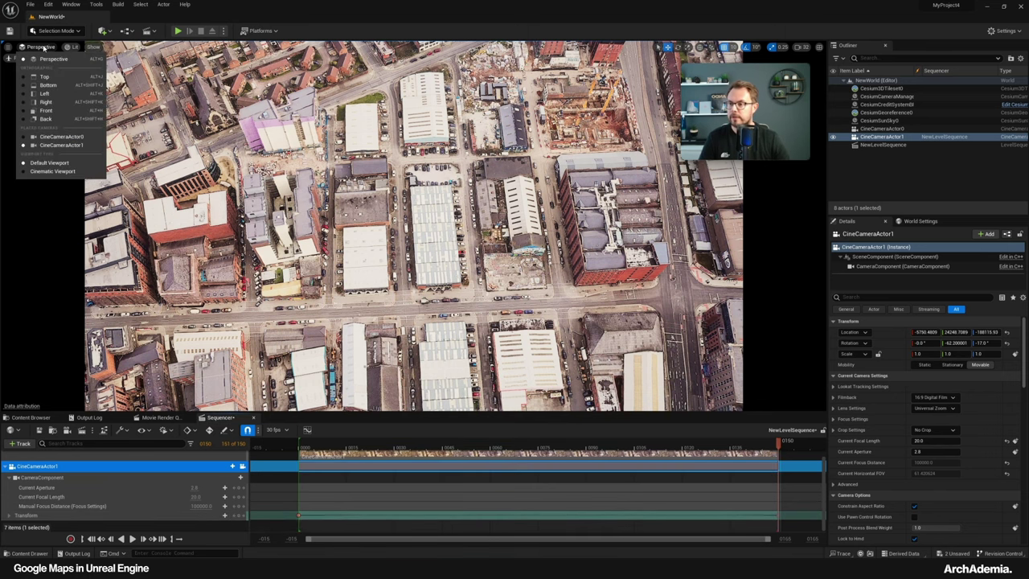
click(52, 172)
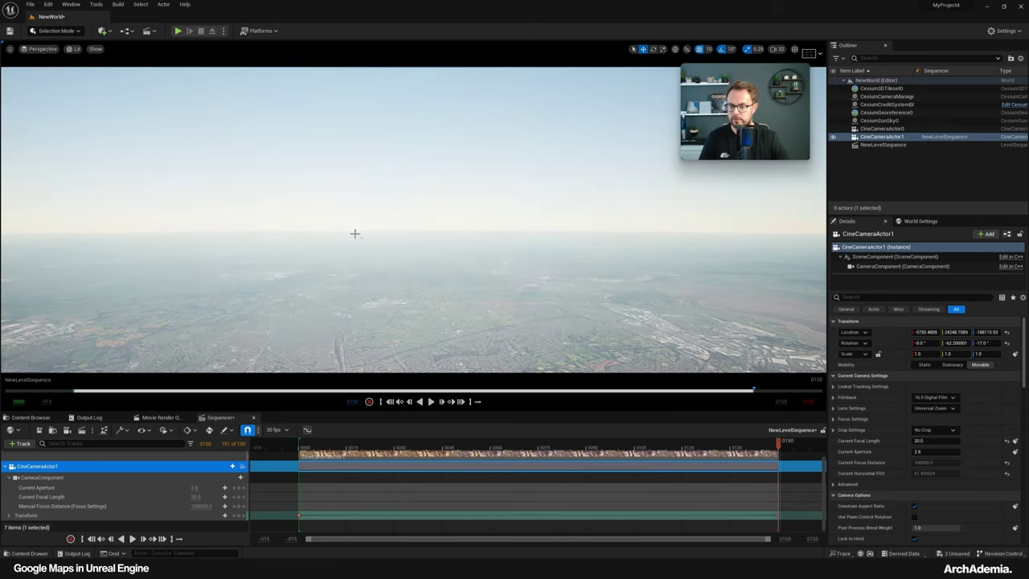
scroll(283, 488, up, 1)
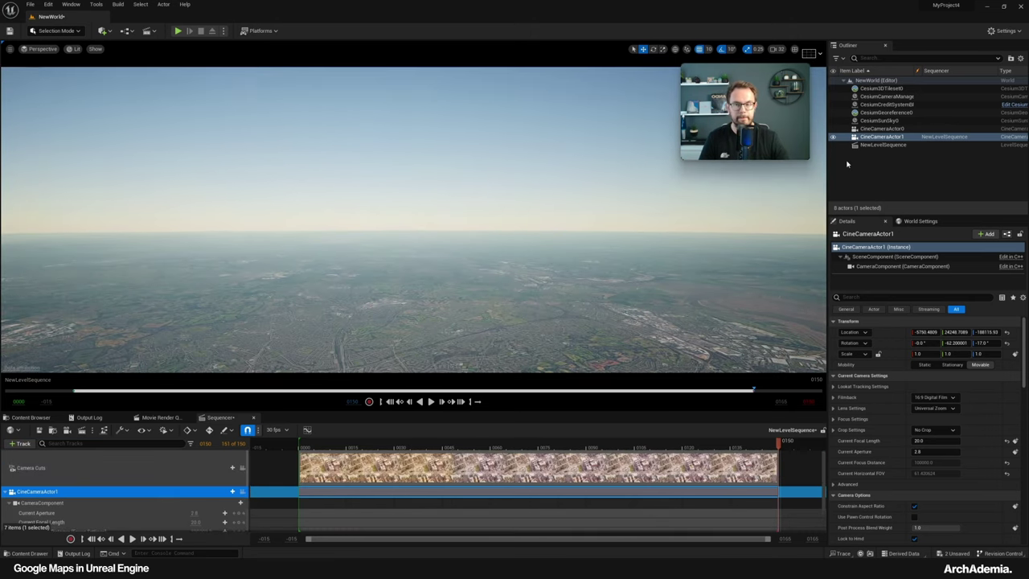
click(39, 50)
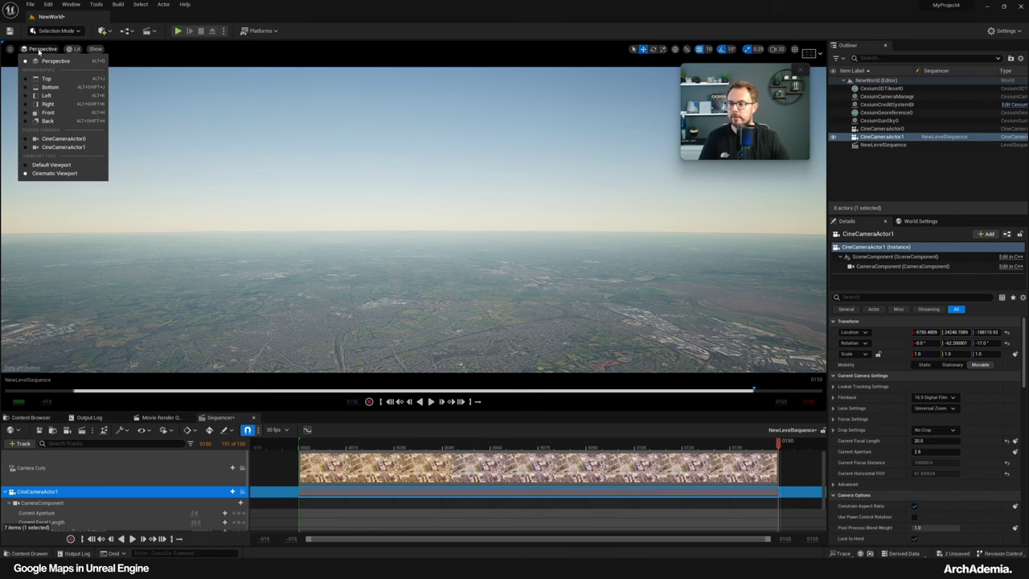
click(46, 150)
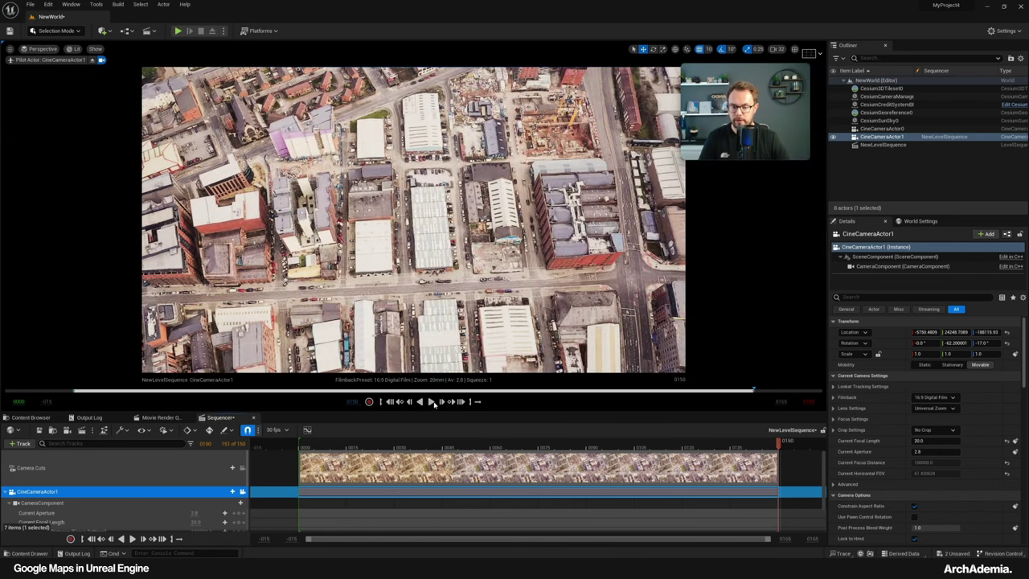
Play the level sequence through CineCameraActor1 to preview the camera movement
click(431, 401)
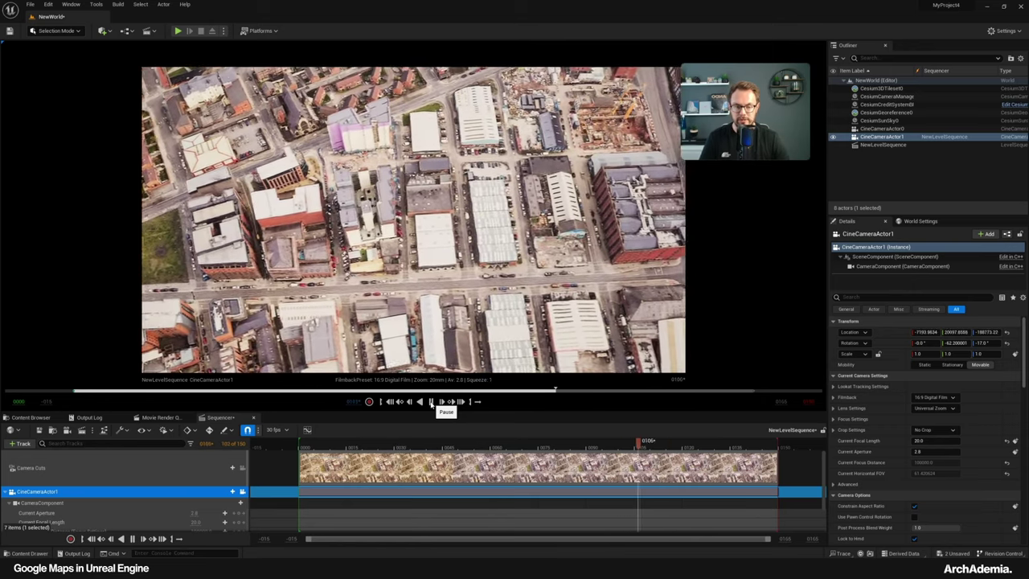
click(431, 402)
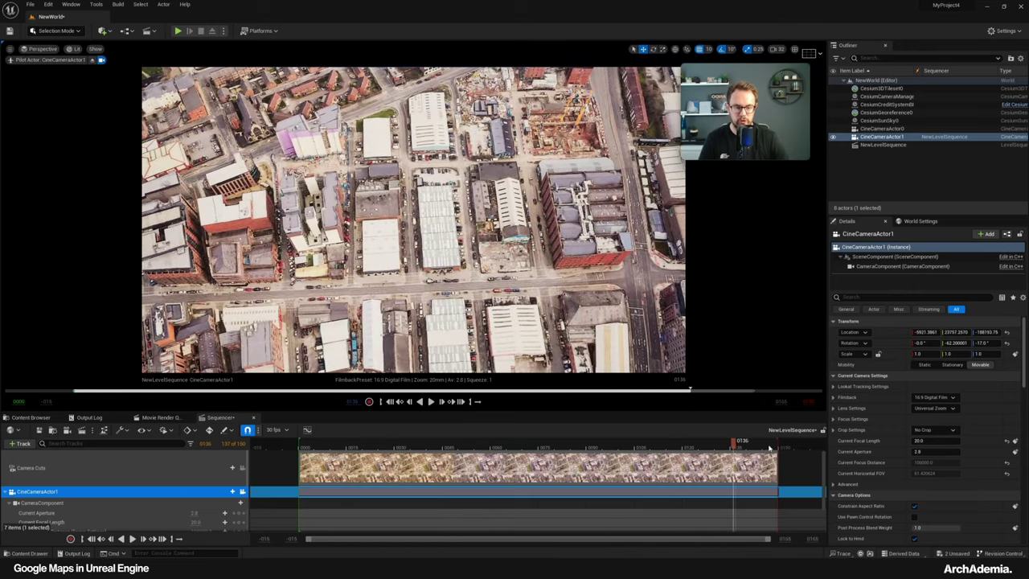
click(431, 401)
click(431, 402)
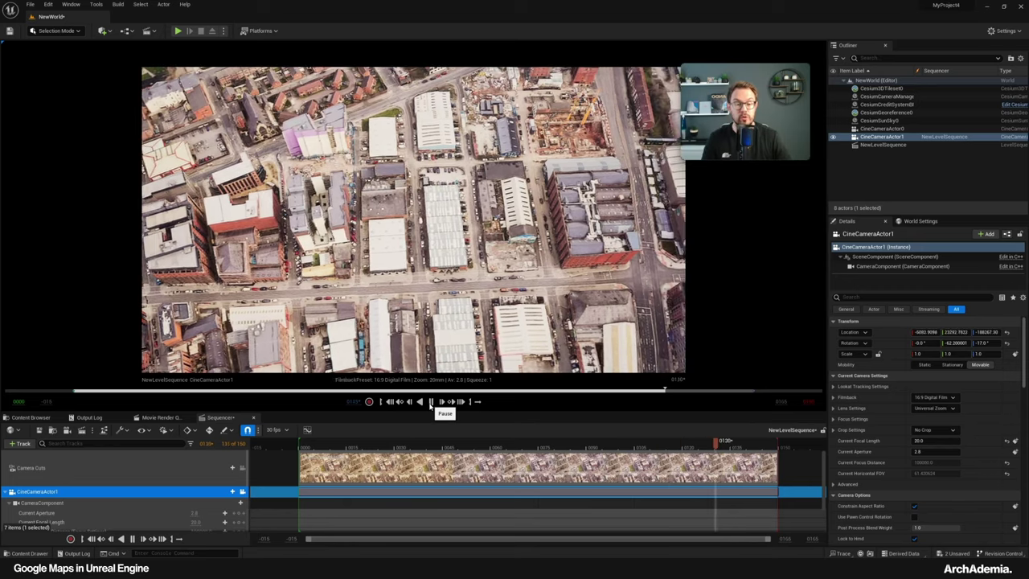
click(431, 402)
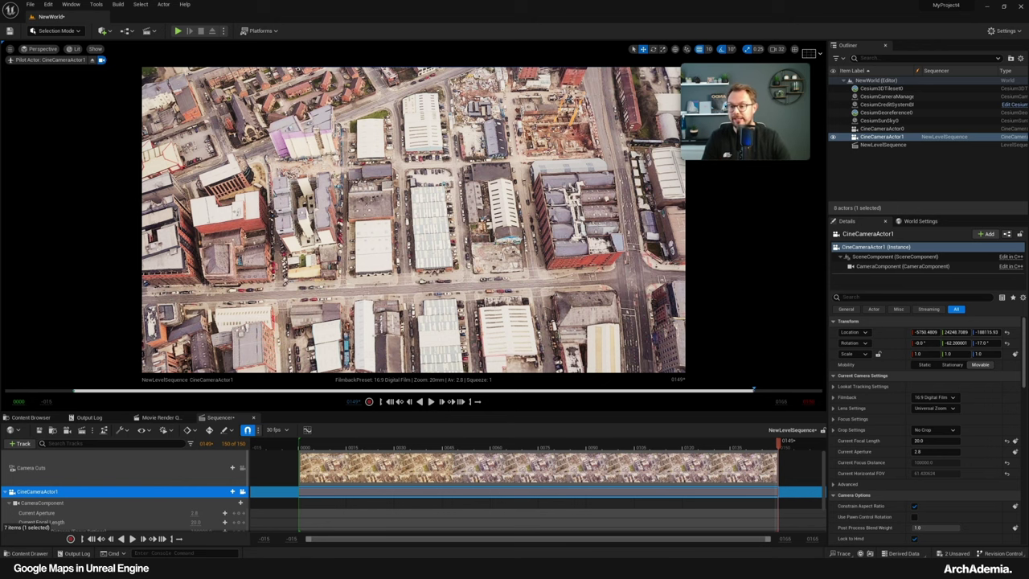
Stop piloting CineCameraActor1 and create another Cine Camera Actor from a high view over the city and docks
click(93, 61)
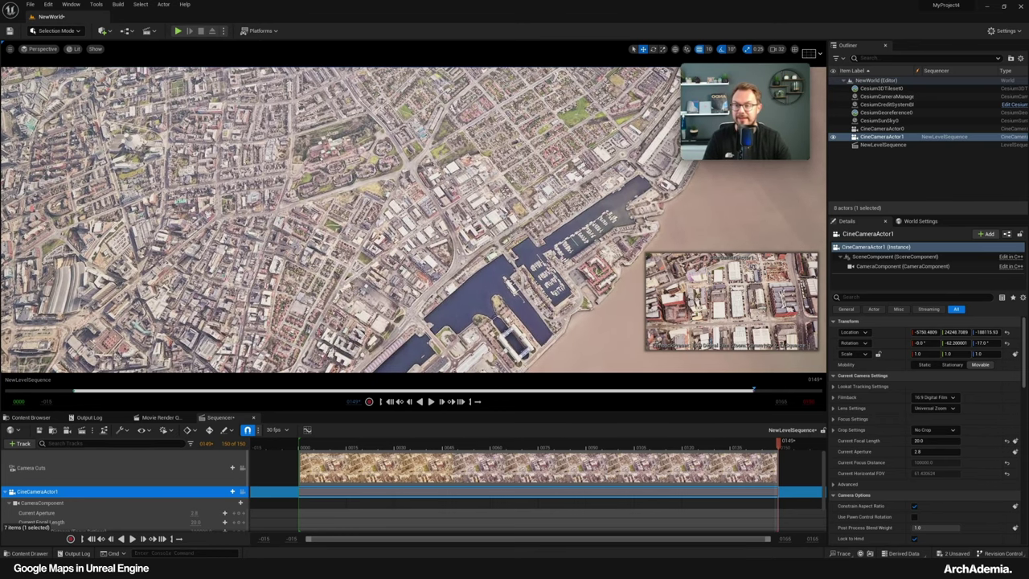
click(10, 49)
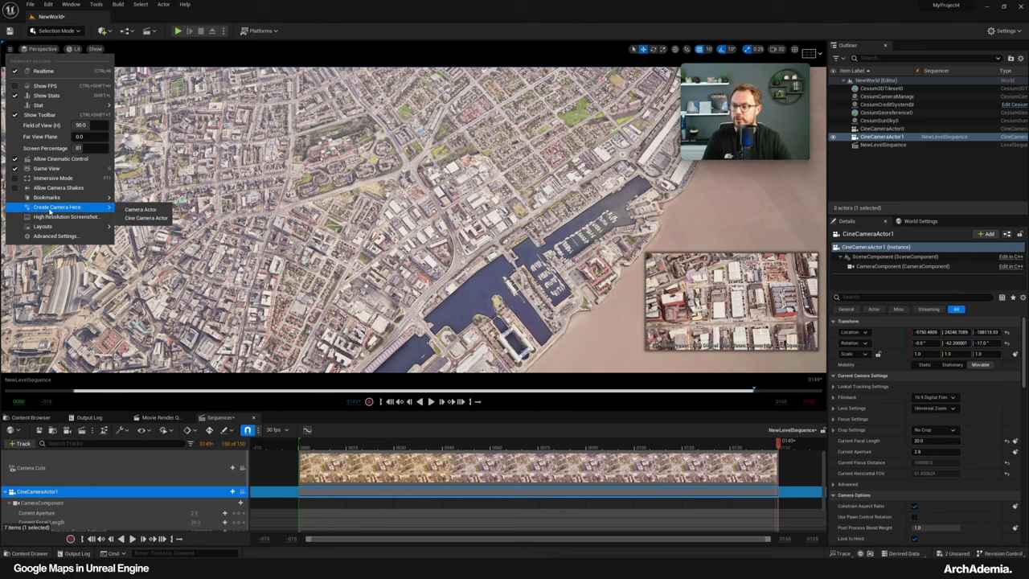
click(145, 218)
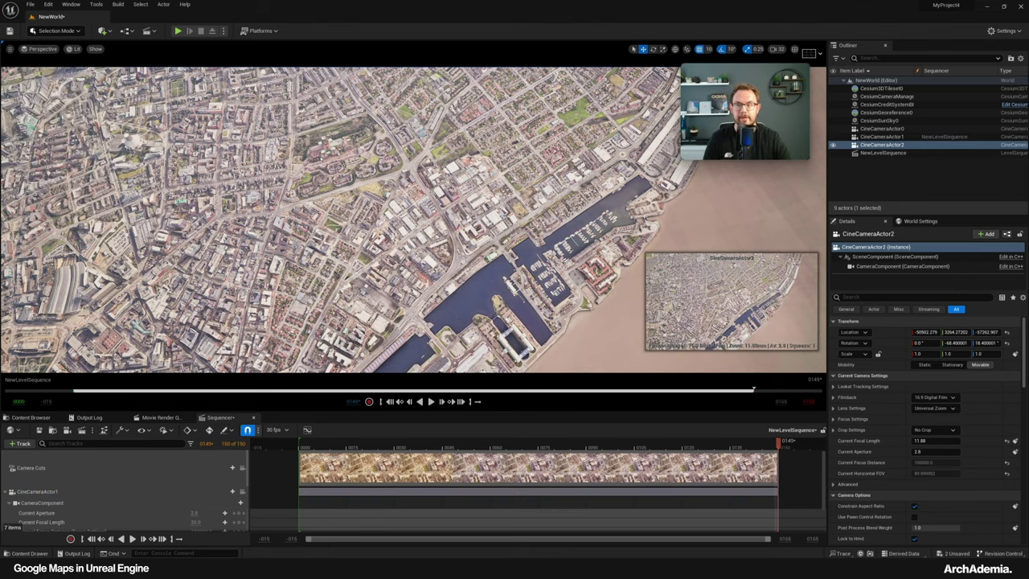
Add a Volumetric Cloud actor to the level and look up at the sky
click(102, 31)
mouse_move(147, 164)
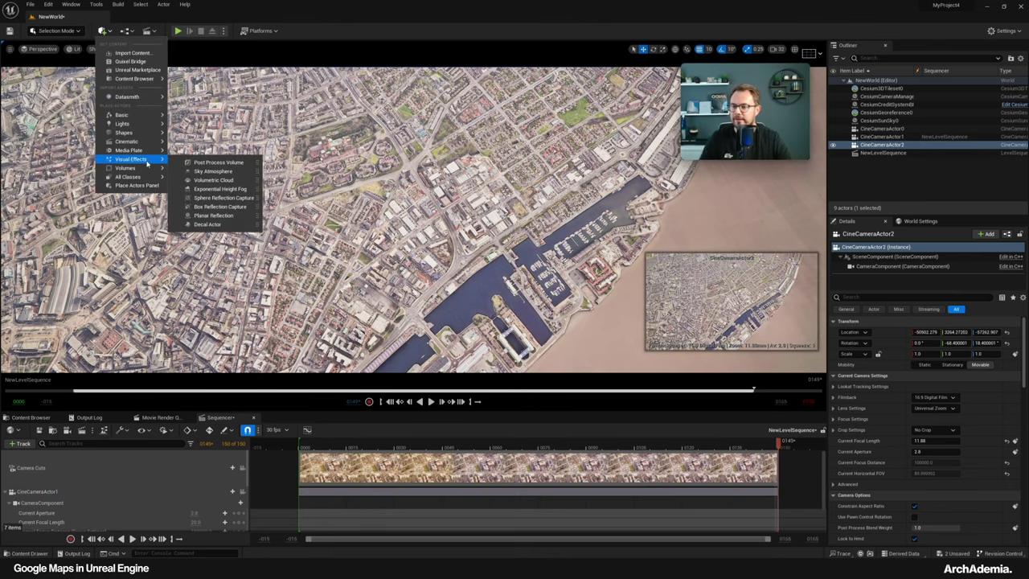
click(197, 180)
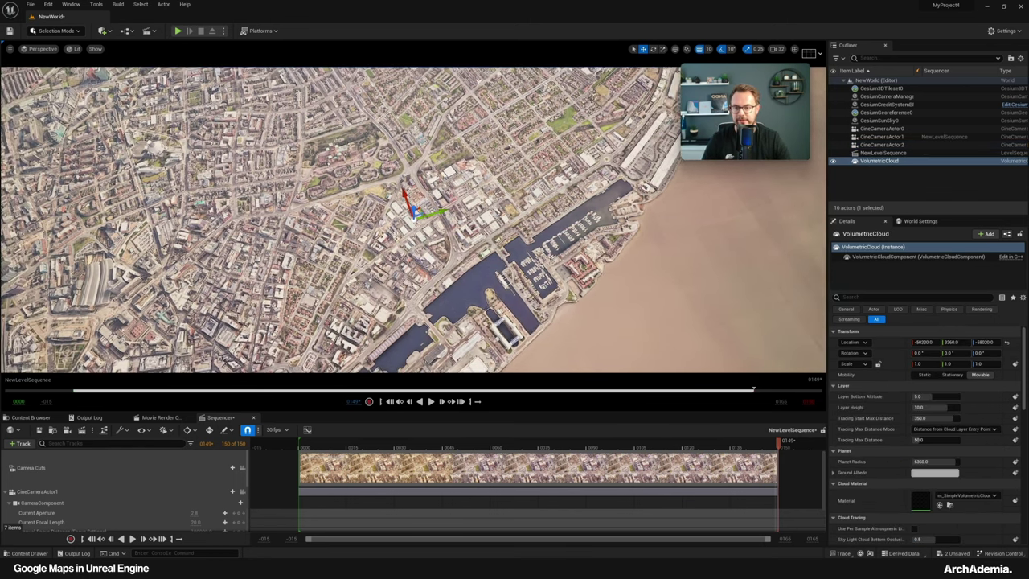
right_drag(397, 235, 397, 105)
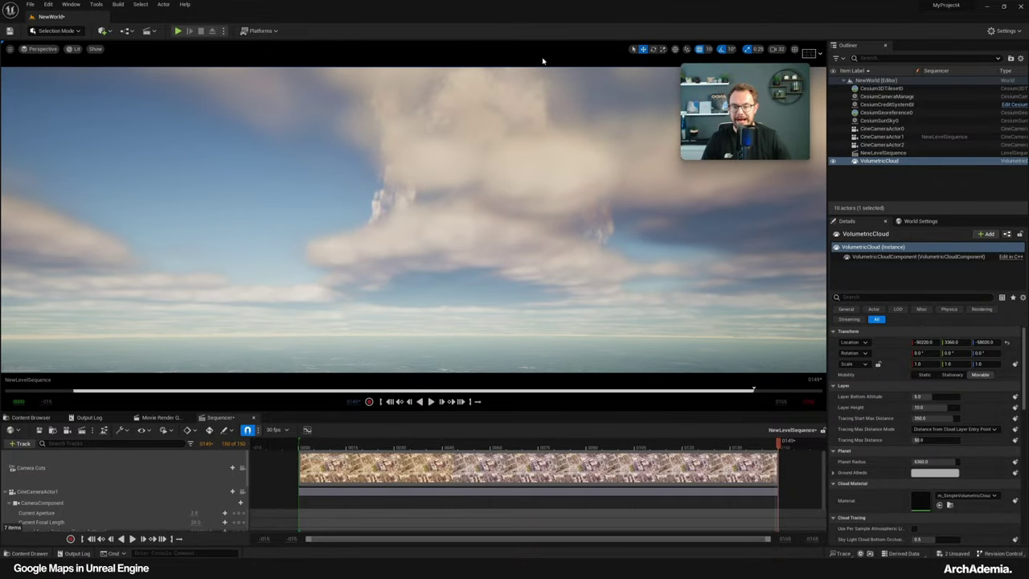
Set the Camera Speed Scalar to 5 and fly up to the clouds, looking down over the city and river
click(774, 49)
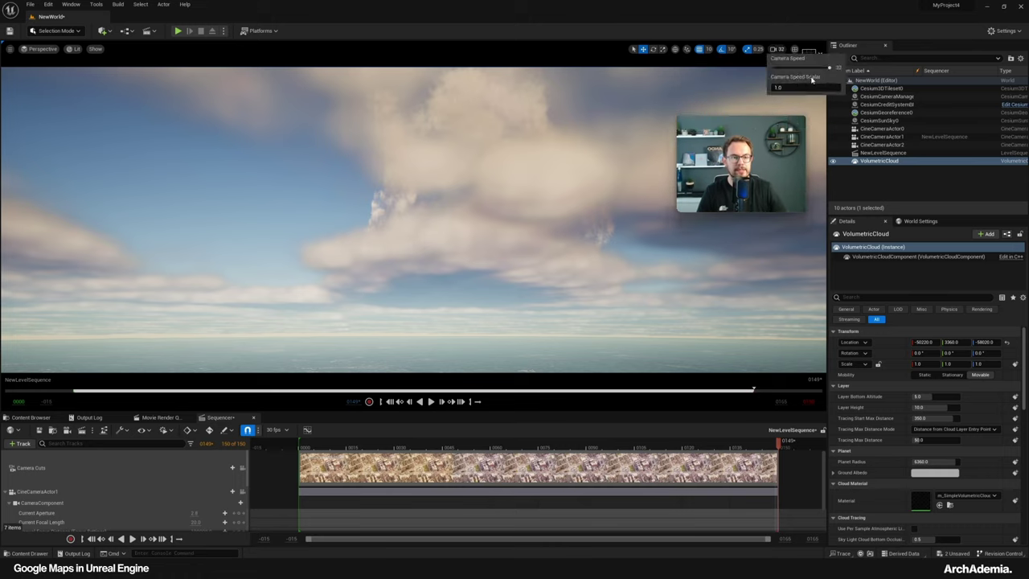
click(793, 87)
text(5)
key(Return)
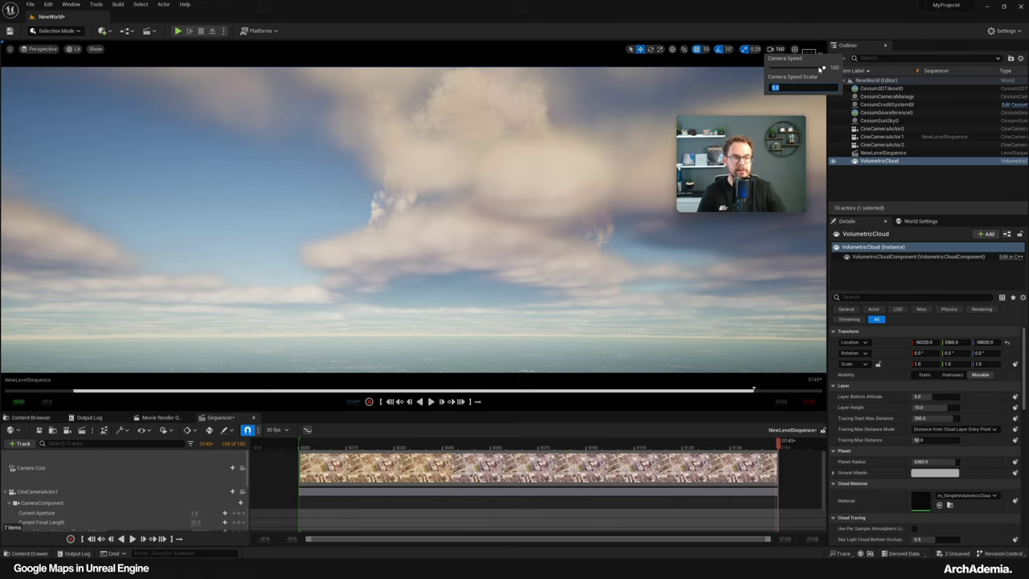
right_drag(457, 203, 473, 161)
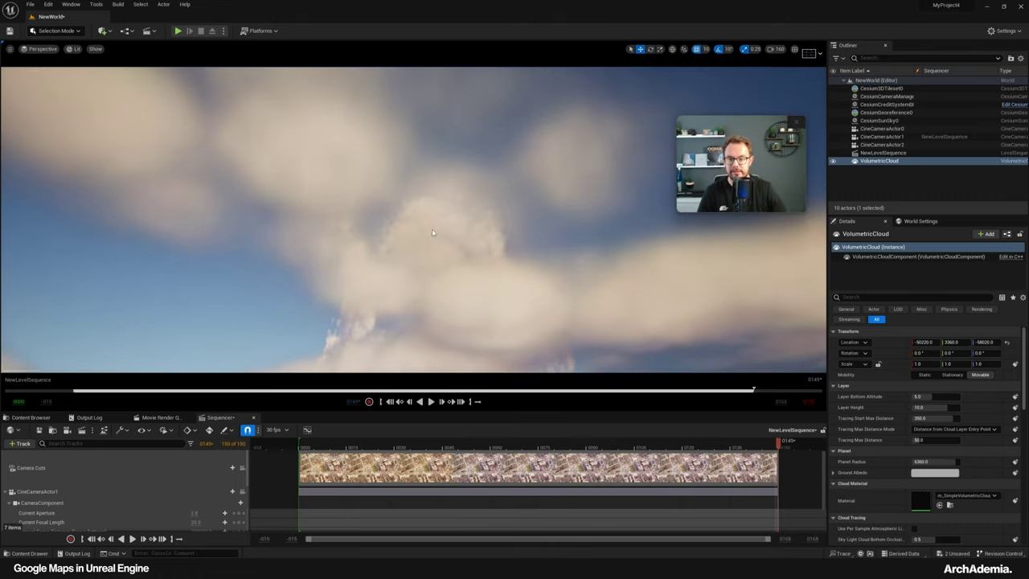
right_drag(425, 234, 418, 273)
key(w)
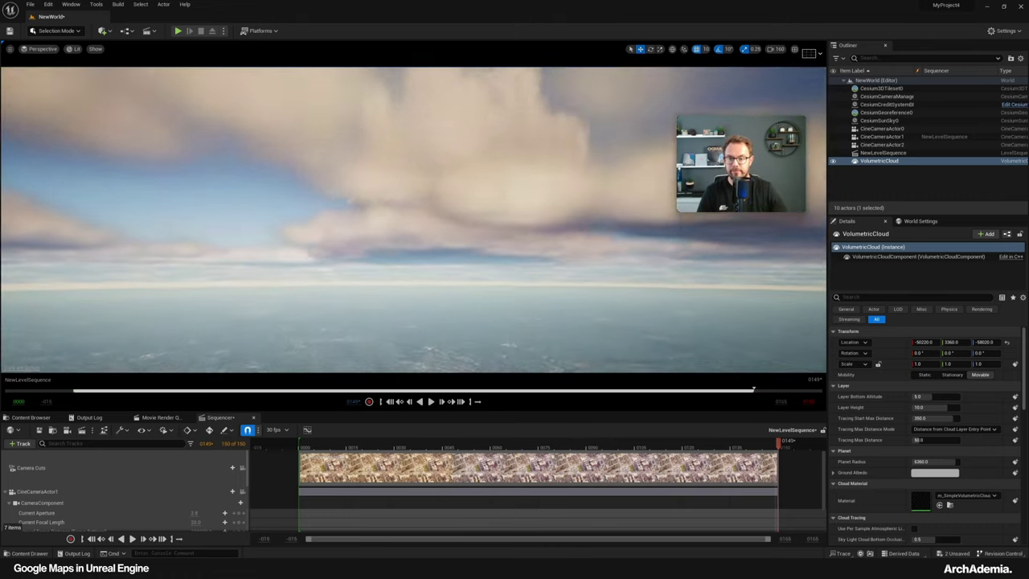
scroll(417, 274, up, 5)
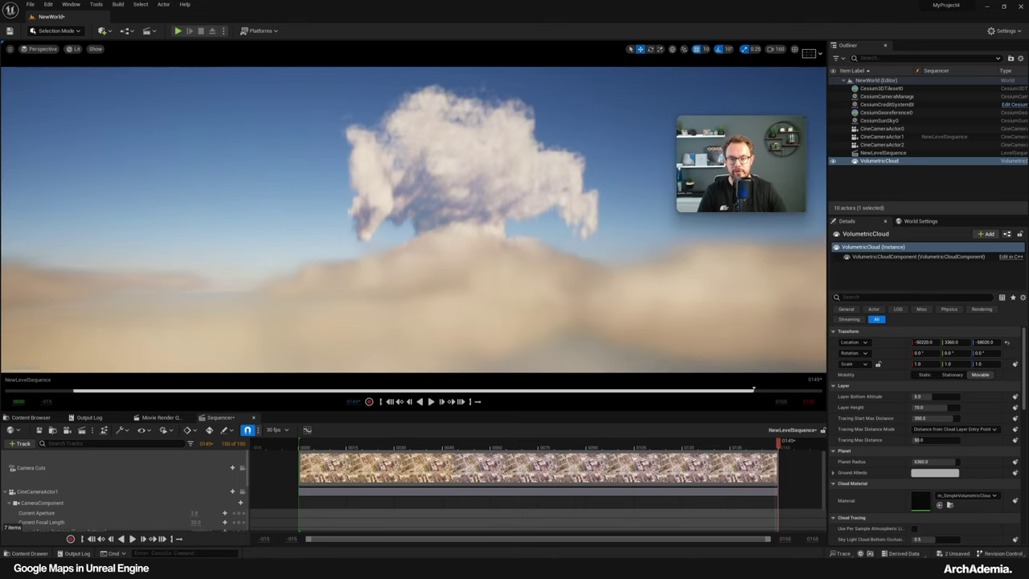
right_drag(415, 267, 449, 286)
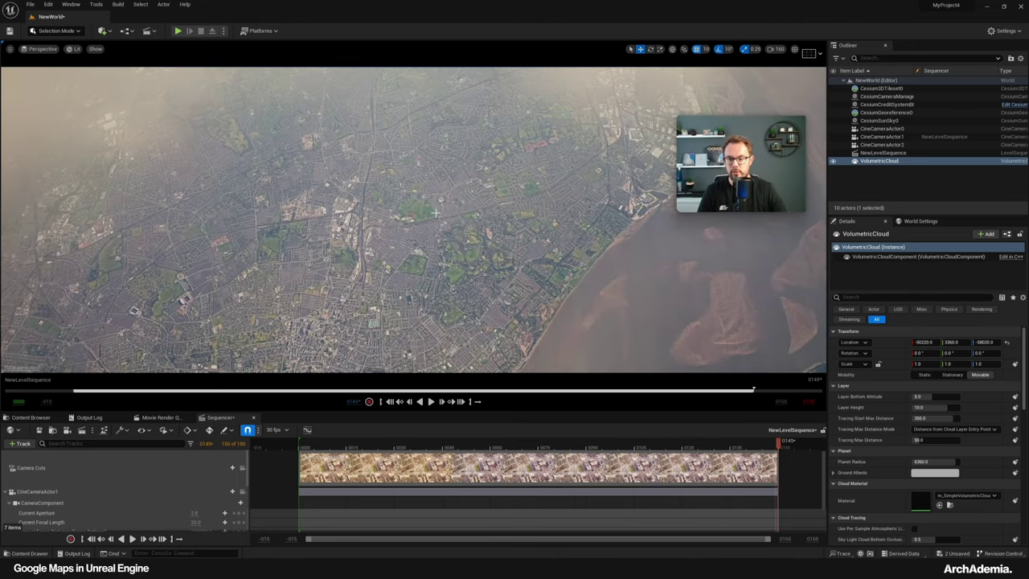
right_drag(448, 286, 466, 336)
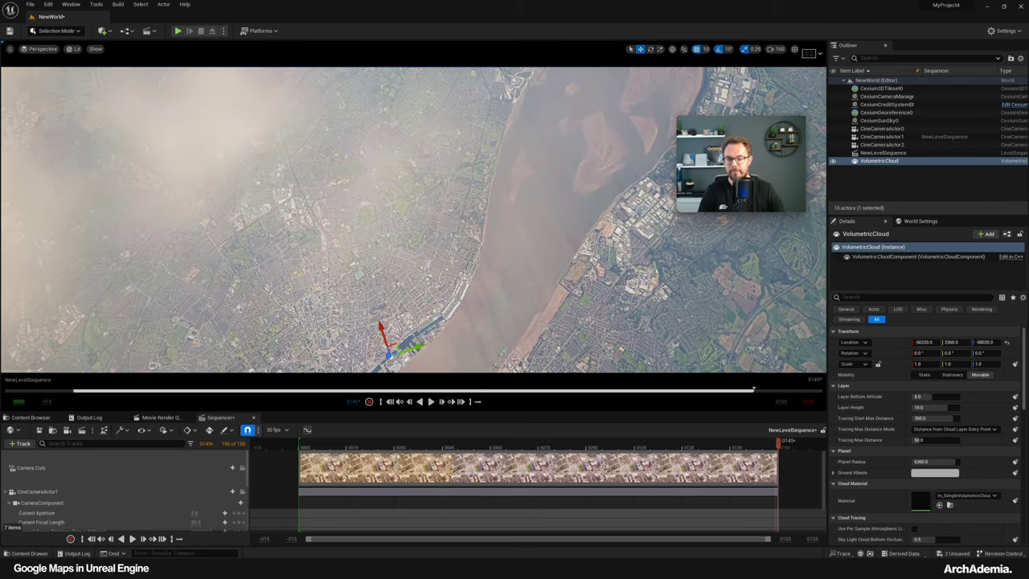
right_drag(466, 336, 408, 365)
Set the Camera Speed Scalar to 100 and reframe the aerial view around the docks and river
click(783, 50)
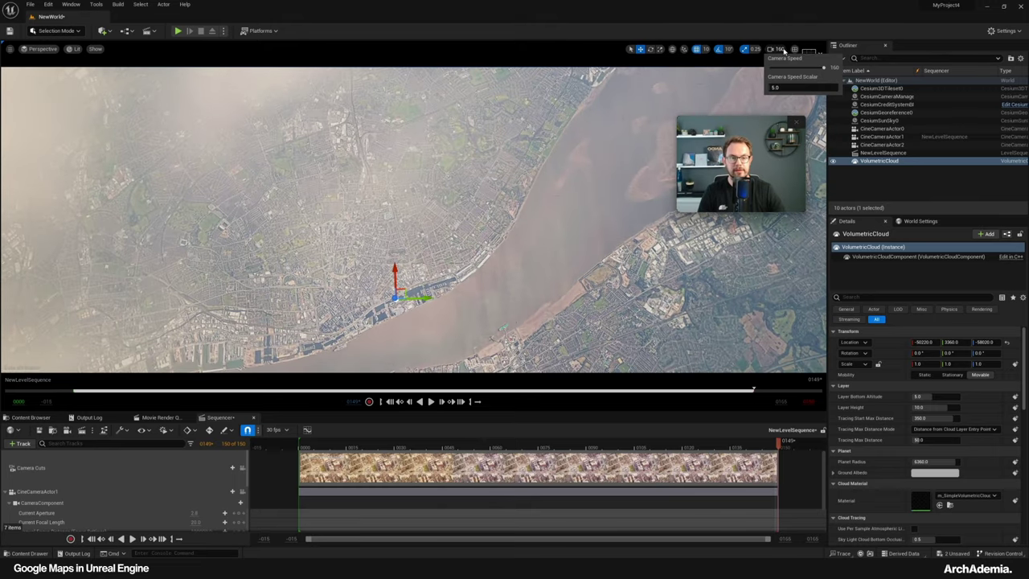
click(785, 87)
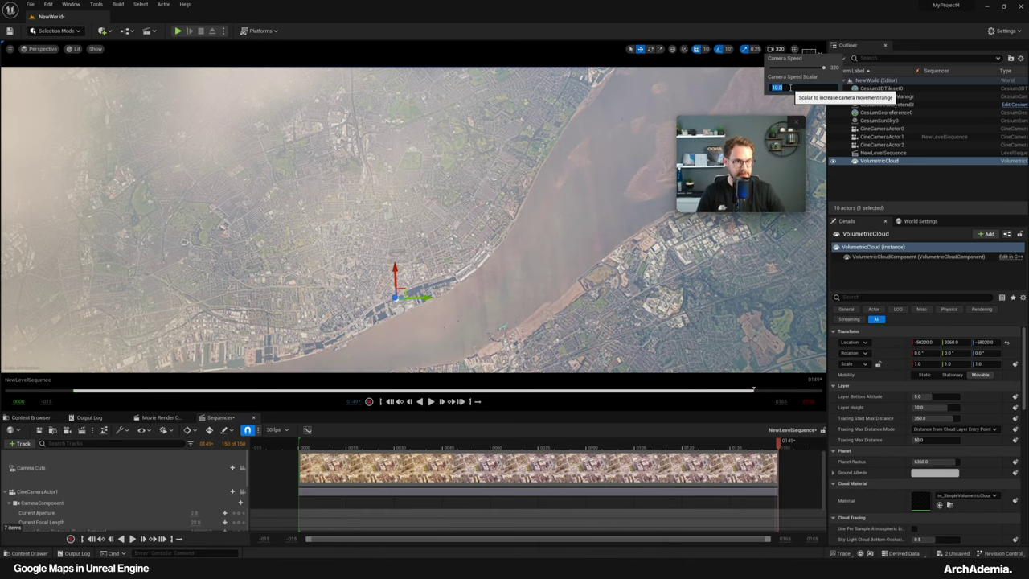
text(100)
key(Return)
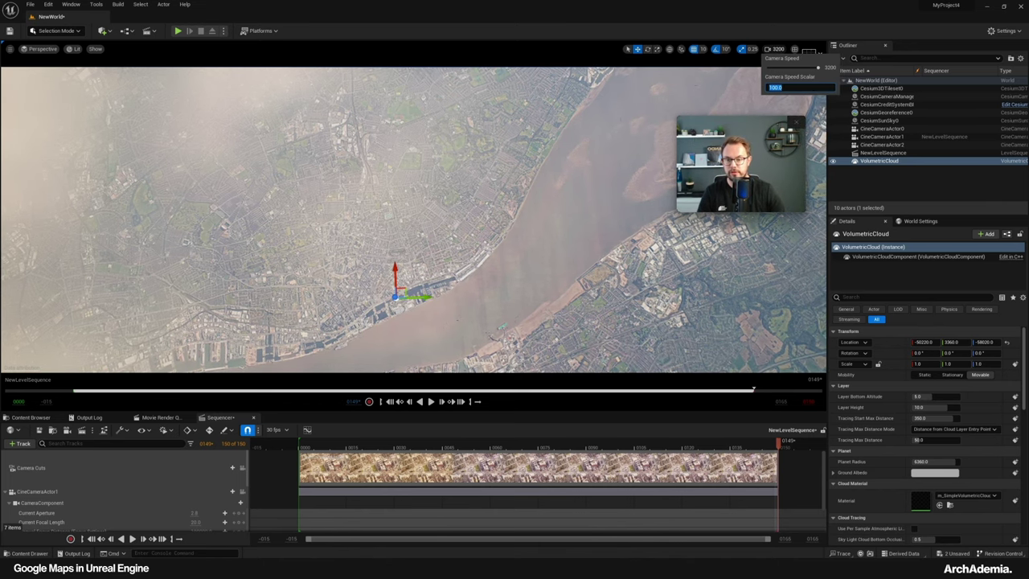
right_drag(457, 318, 457, 346)
mouse_move(488, 276)
right_down()
mouse_move(474, 275)
mouse_move(487, 276)
right_up()
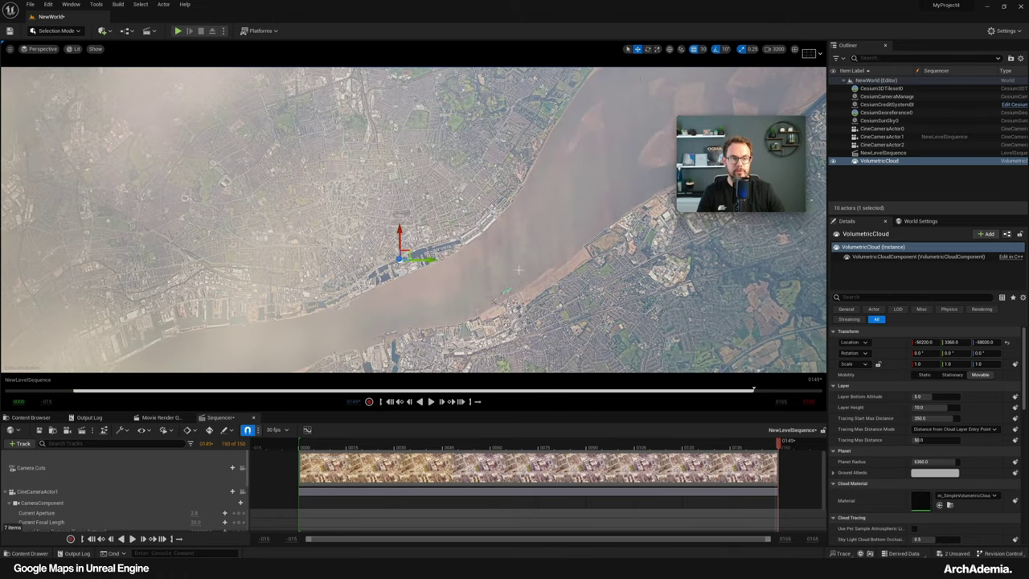
key(Left)
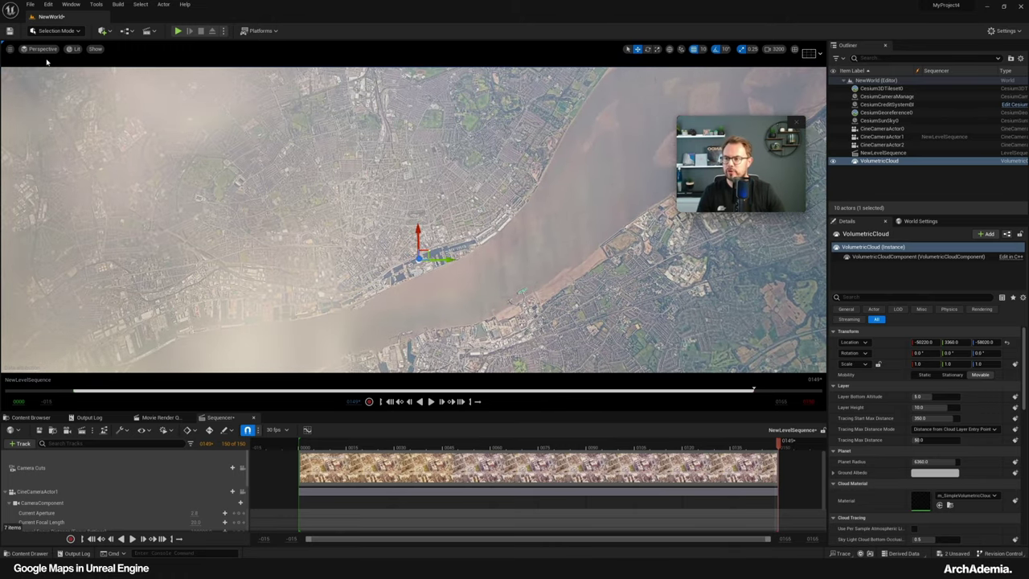
Create a new Cine Camera Actor from the high aerial view through the clouds over the docks and river
key(Right)
key(Left)
key(Right)
key(Left)
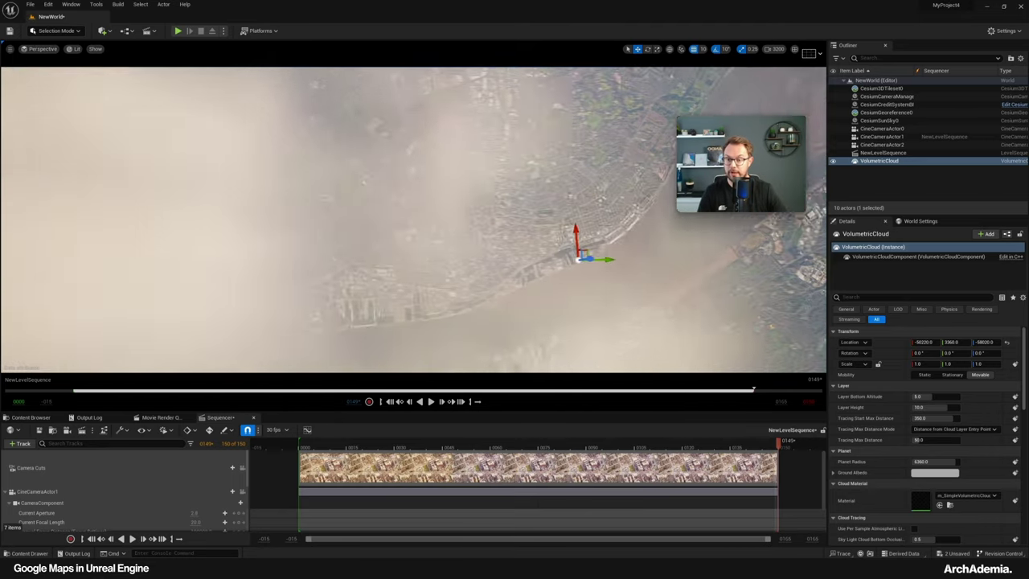
key(d)
key(a)
key(d)
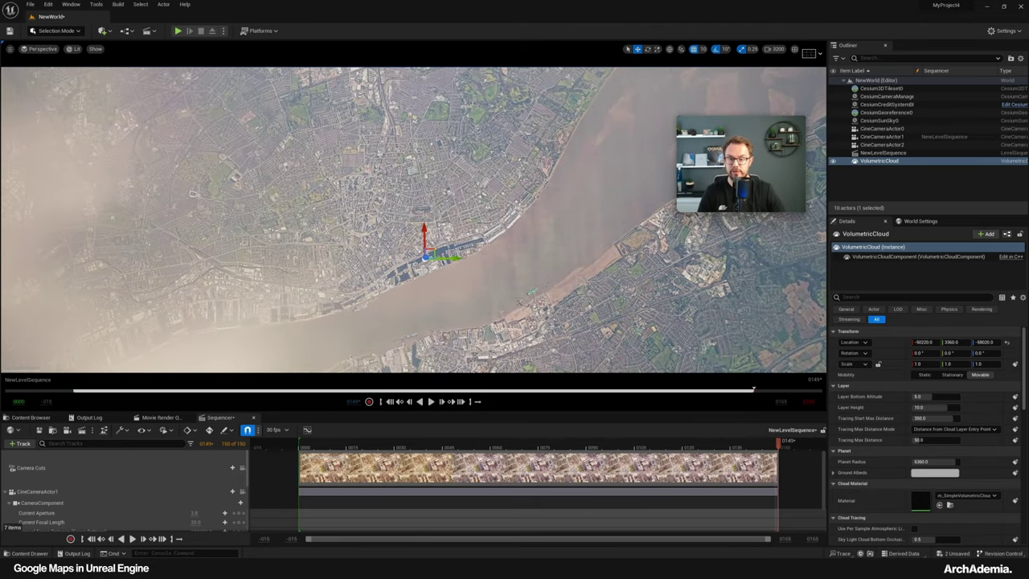
key(a)
click(29, 49)
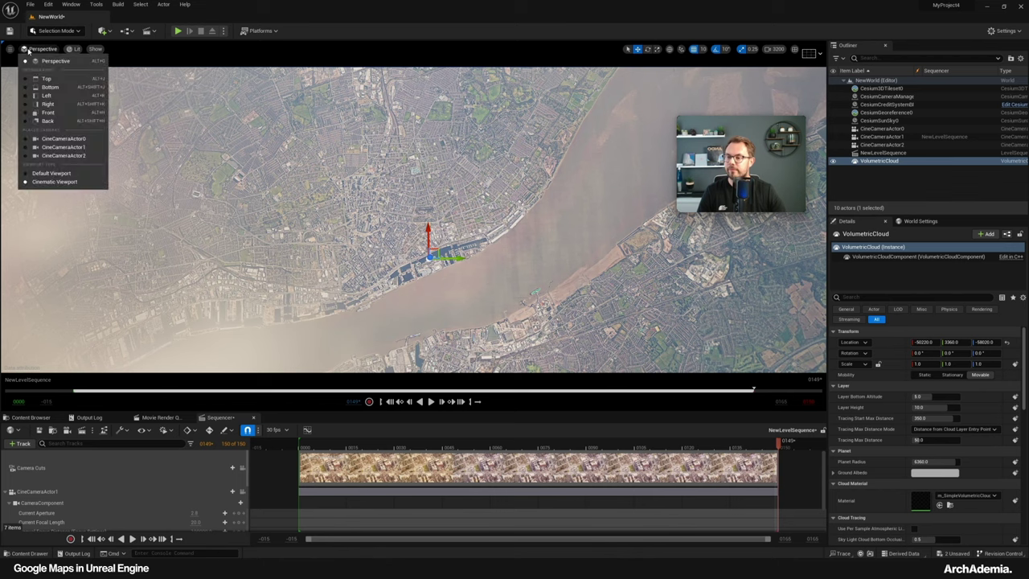
click(11, 49)
mouse_move(80, 207)
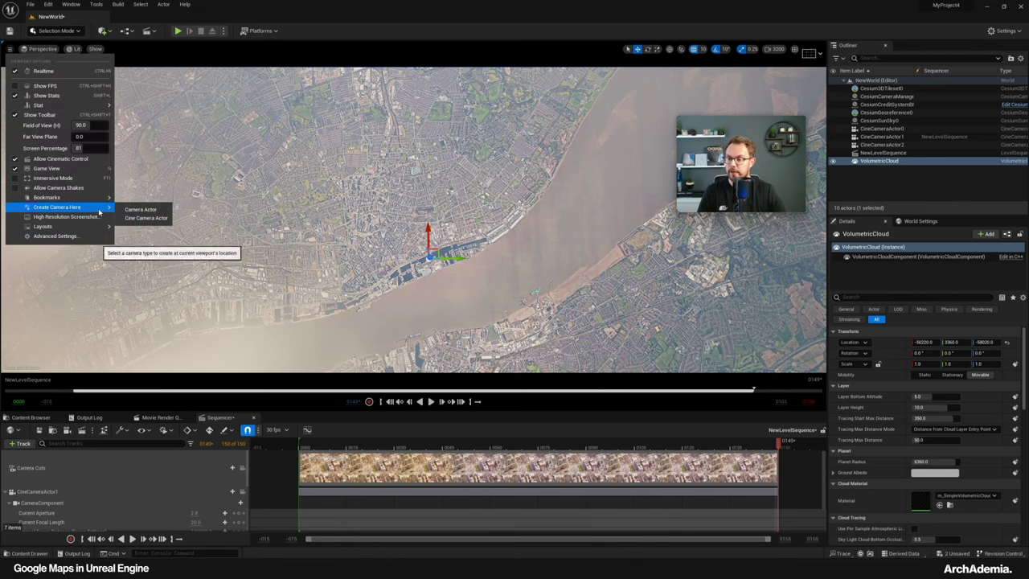
click(130, 217)
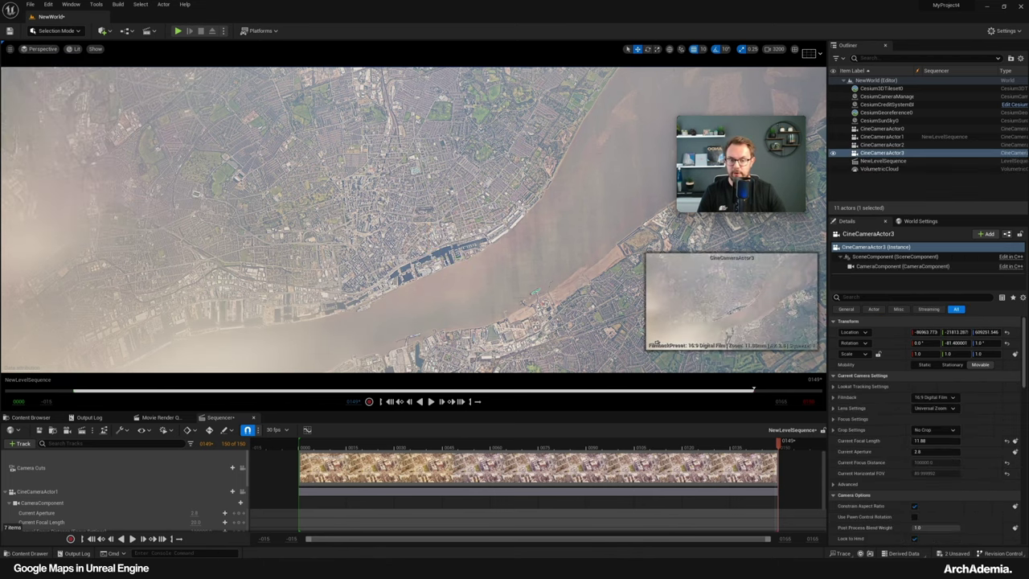
Add a new level sequence and save it in the Content folder as Clouds_Sequence
click(150, 31)
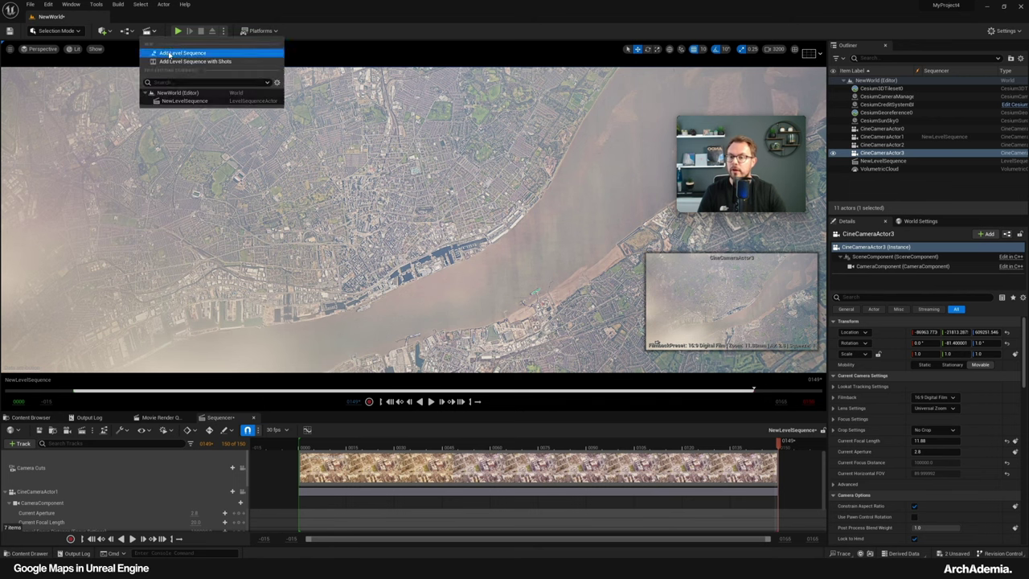
click(185, 53)
text(Cl)
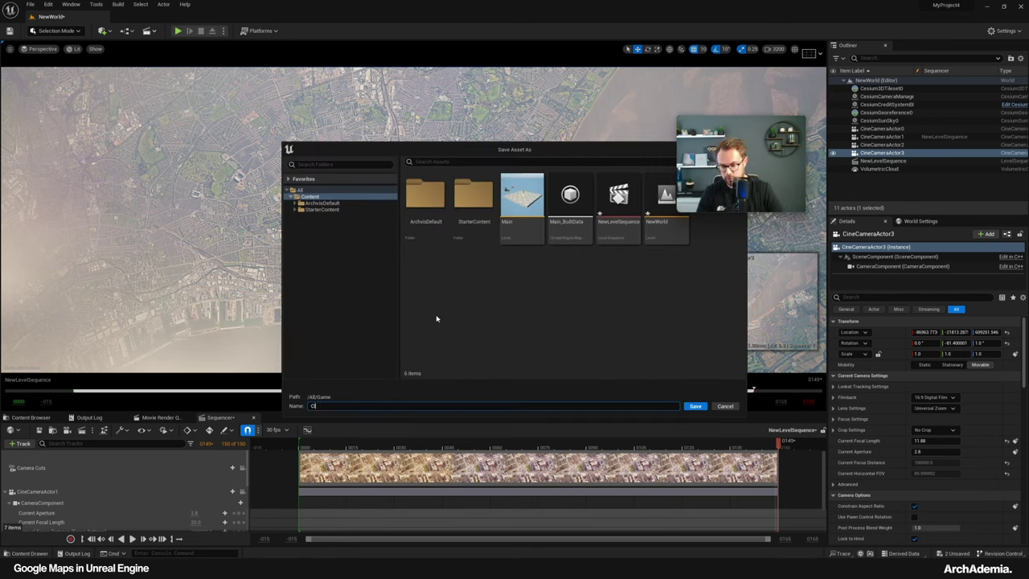
text(ouds_Sequence)
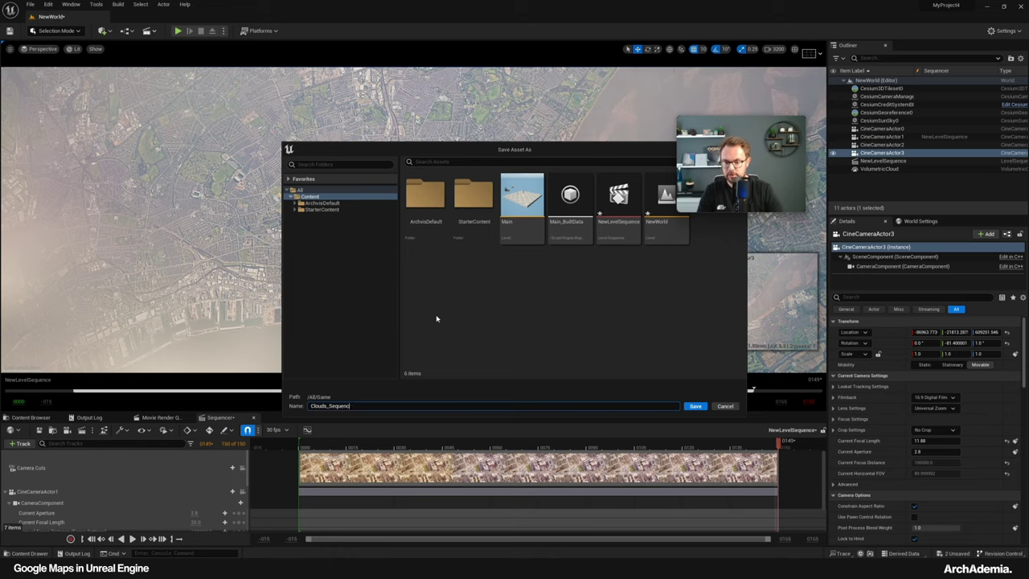
key(Return)
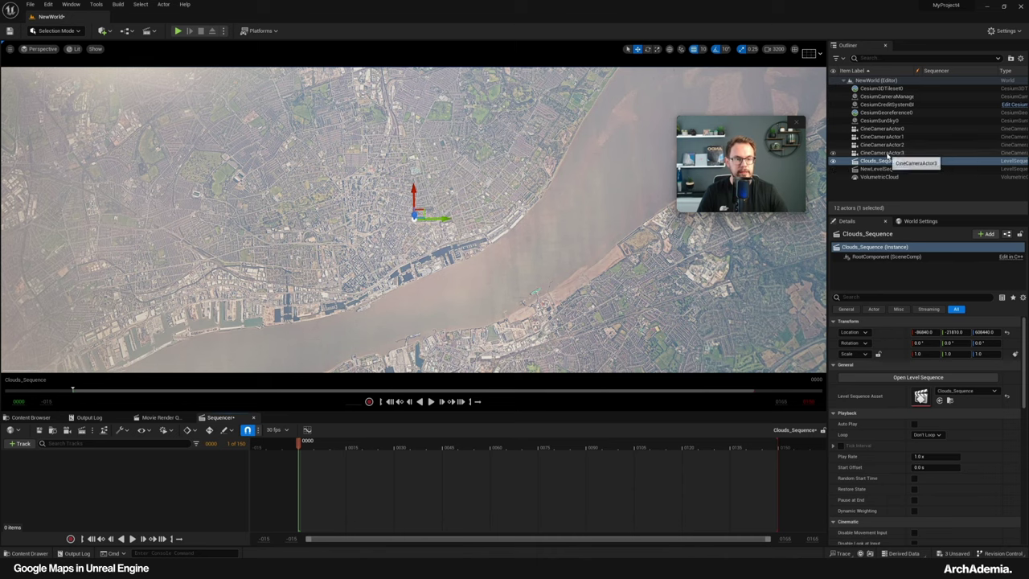
Add CineCameraActor3 to Clouds_Sequence and key its Transform high in the clouds at frame 0 and low over the city near the cathedral at frame 150
click(883, 153)
drag(882, 152, 123, 482)
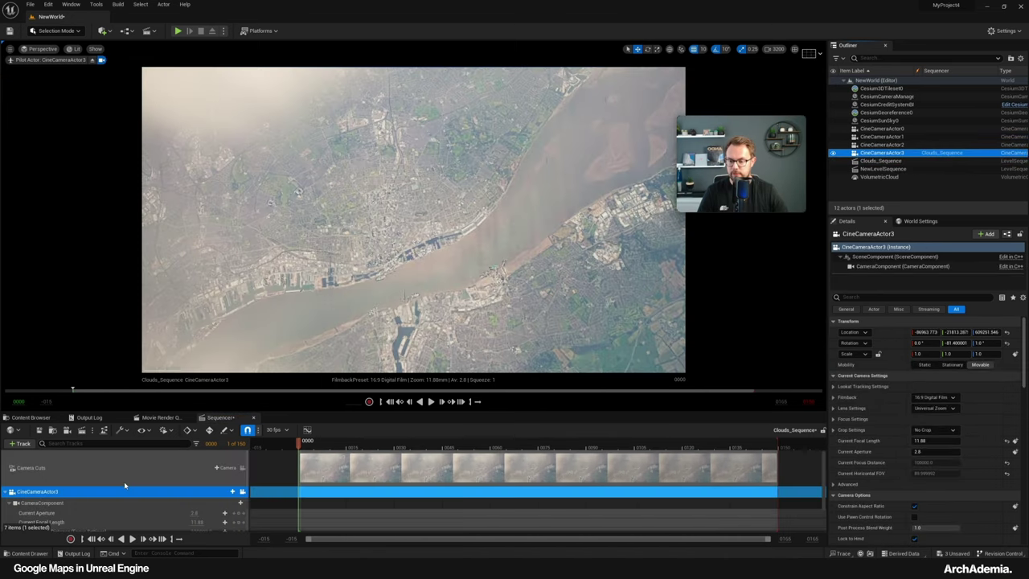
scroll(228, 502, down, 2)
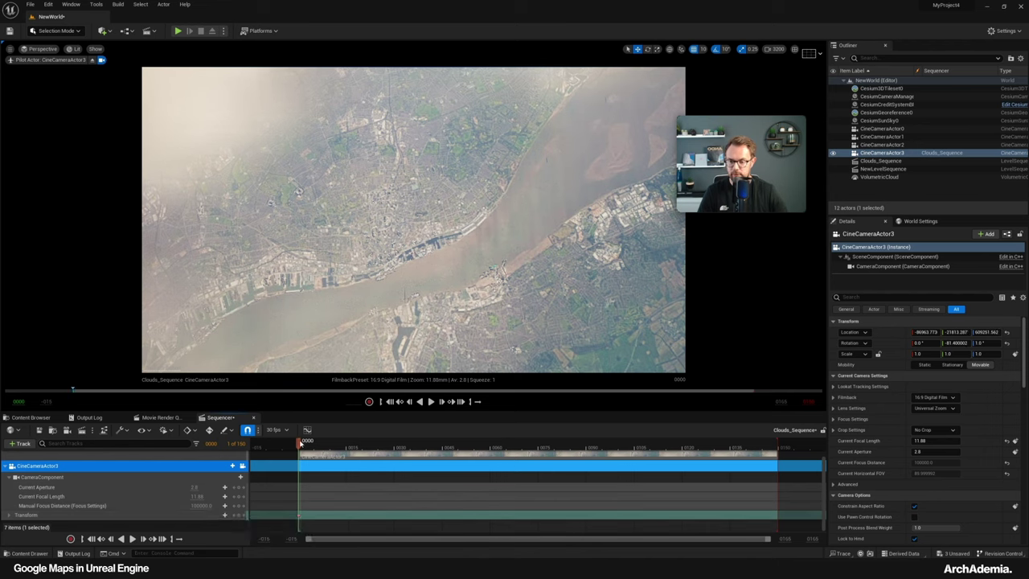
drag(304, 445, 777, 455)
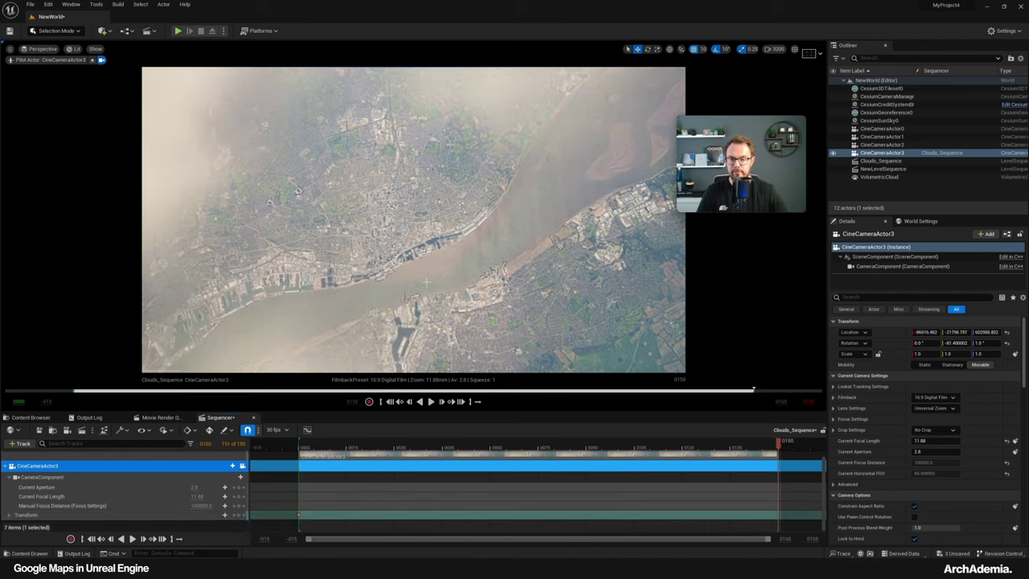
middle_drag(426, 281, 428, 355)
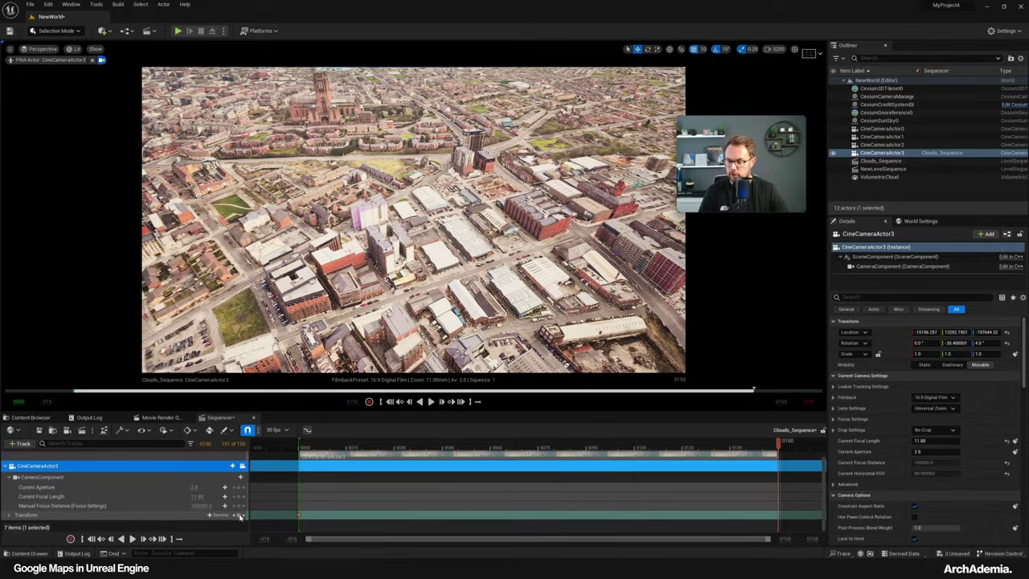
Play back the Clouds_Sequence animation to review the camera's descent from the clouds to the city
click(431, 404)
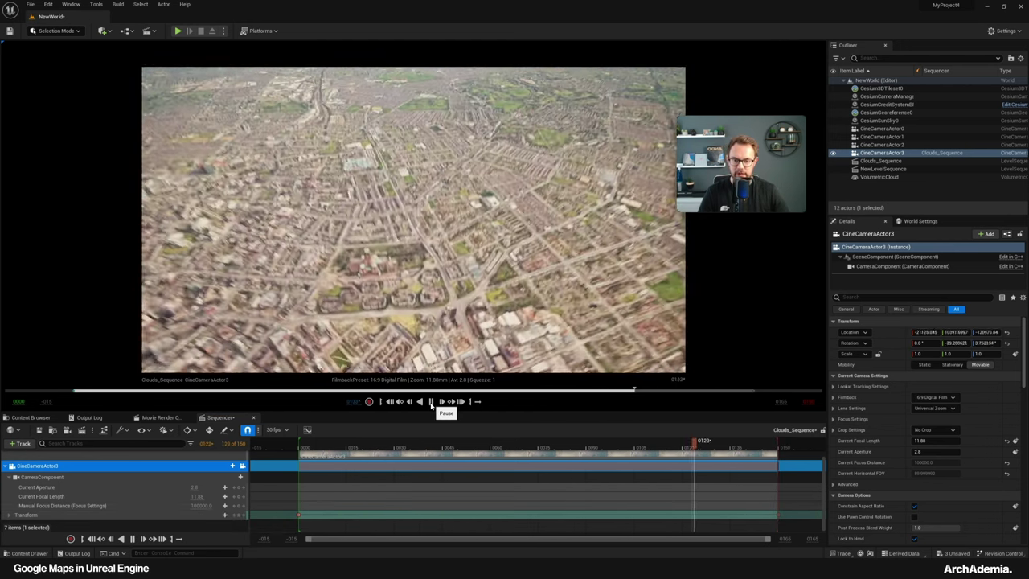
click(432, 404)
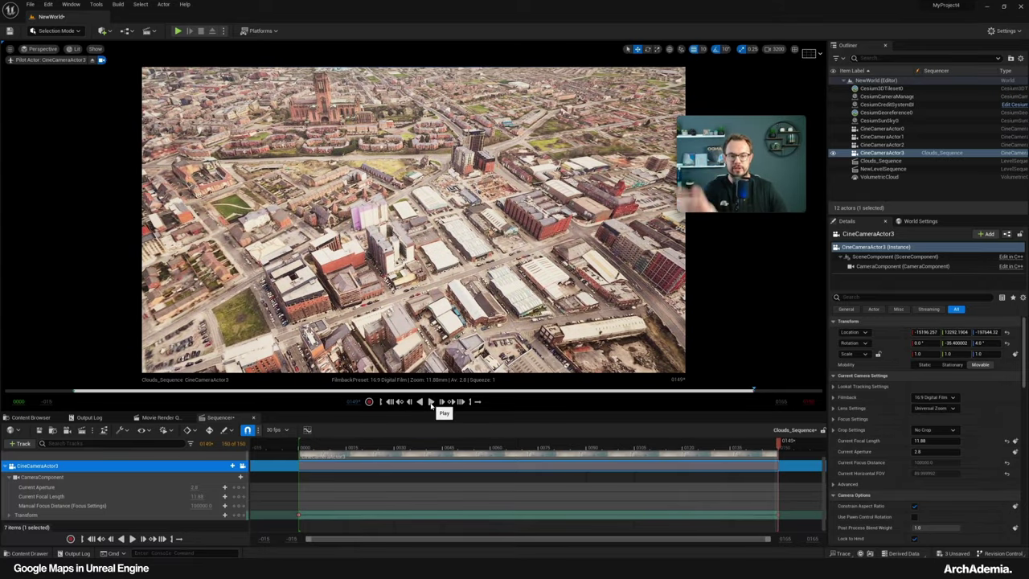
click(432, 404)
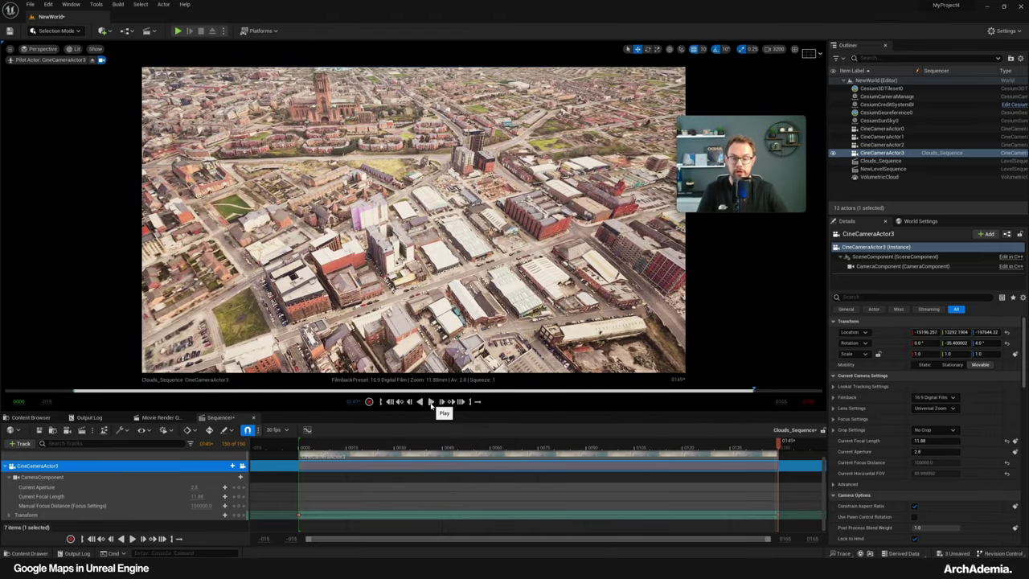
drag(733, 126, 734, 87)
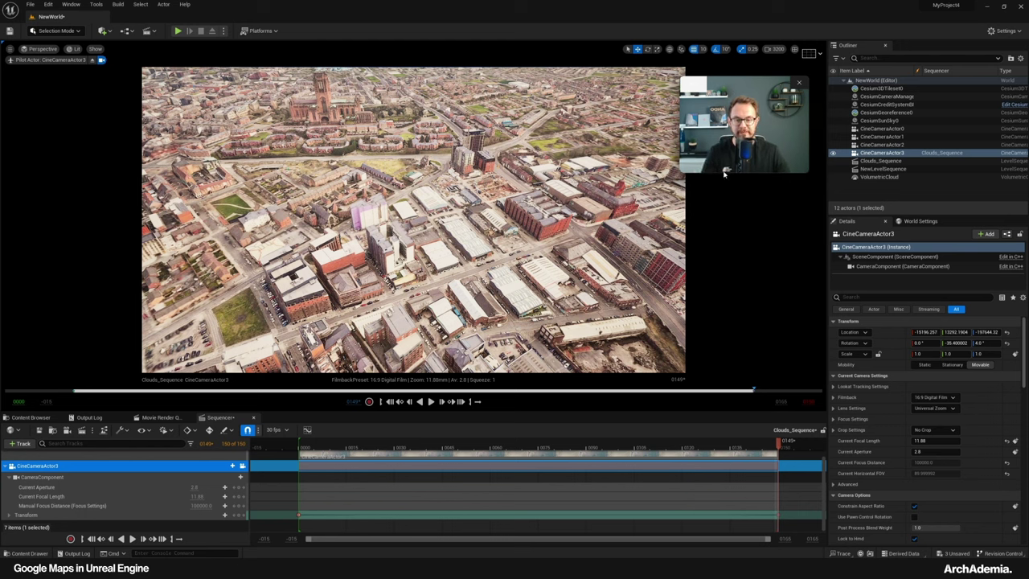
Select Cesium3DTileset0 and expand its Level of Detail settings
click(732, 226)
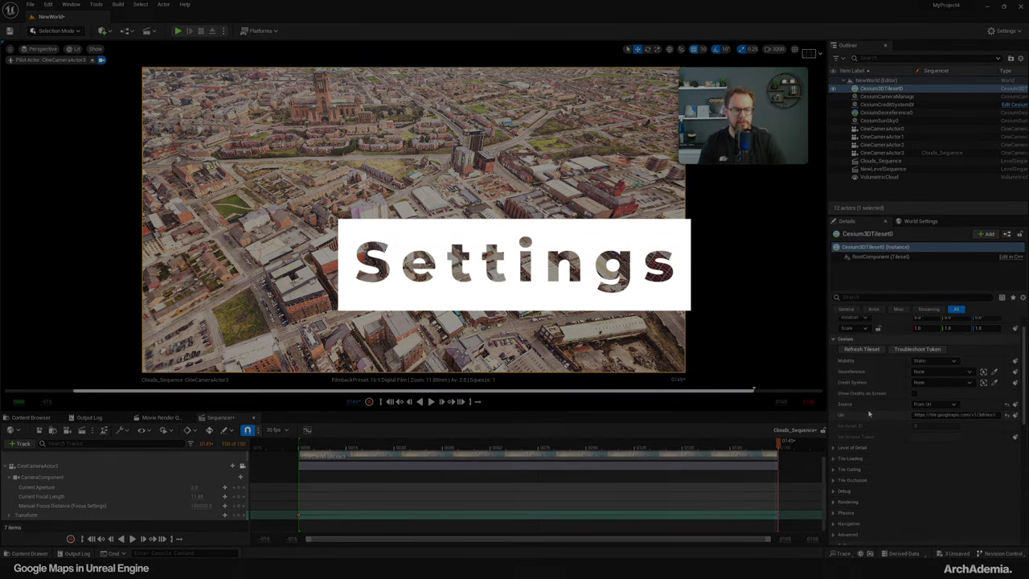
scroll(876, 418, down, 2)
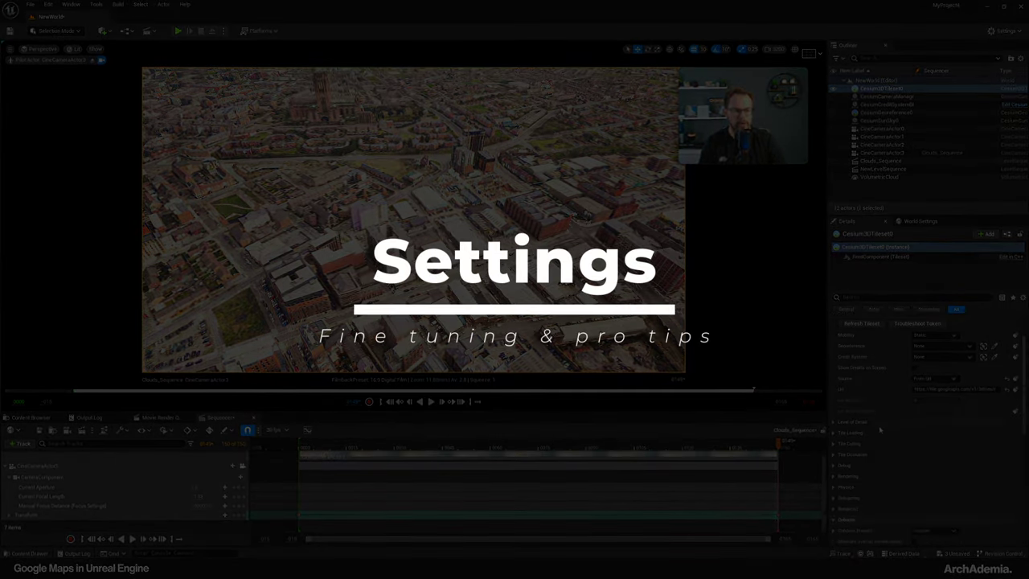
click(833, 423)
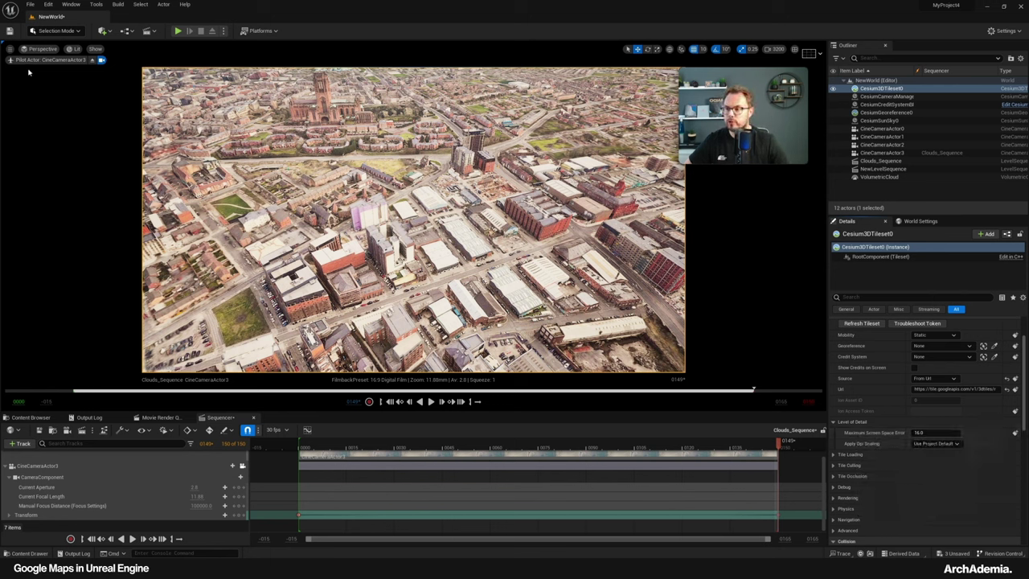
Stop piloting CineCameraActor3, fly towards the cathedral district and set the Camera Speed Scalar to 1
click(92, 61)
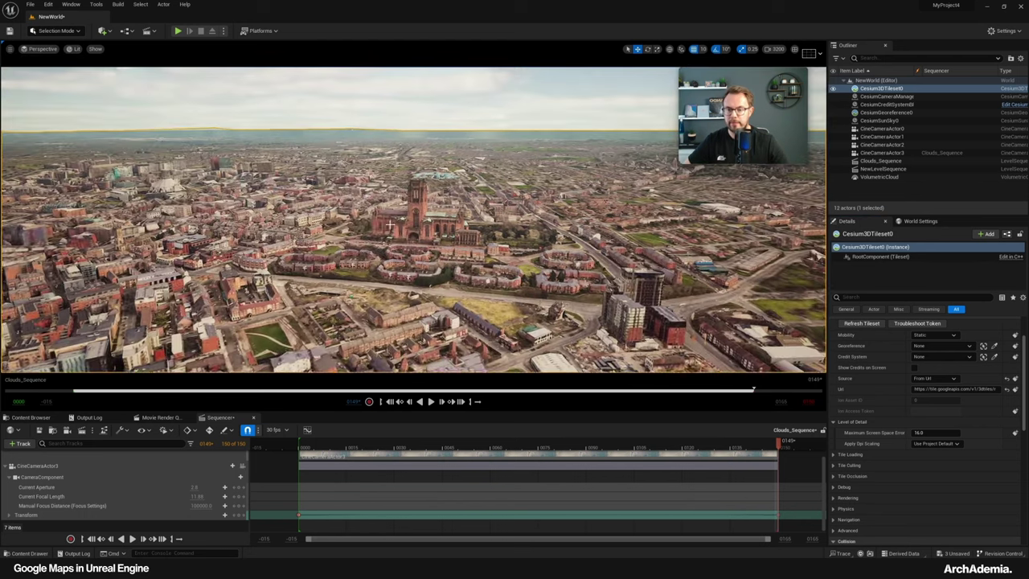
scroll(398, 221, up, 10)
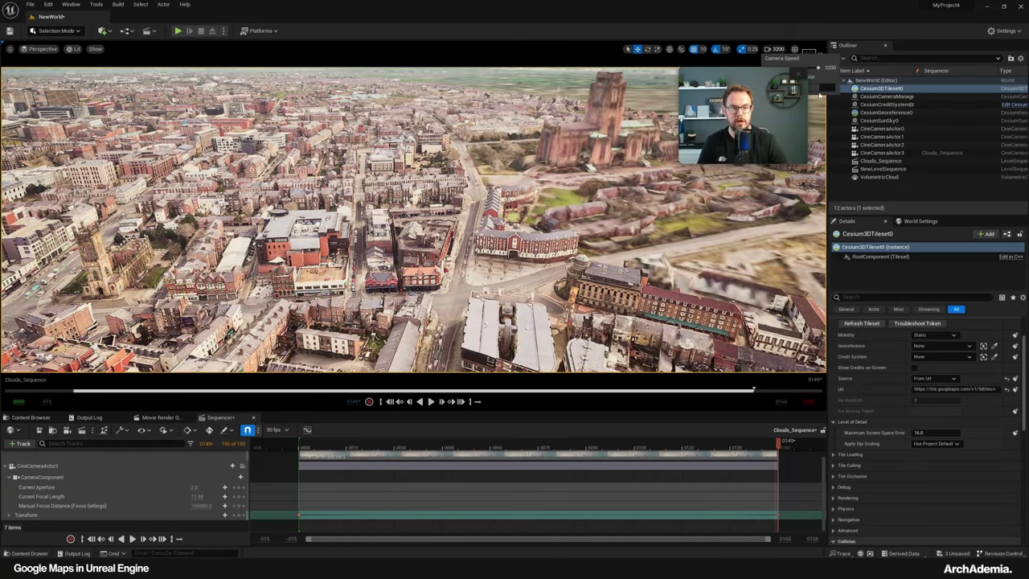
click(776, 50)
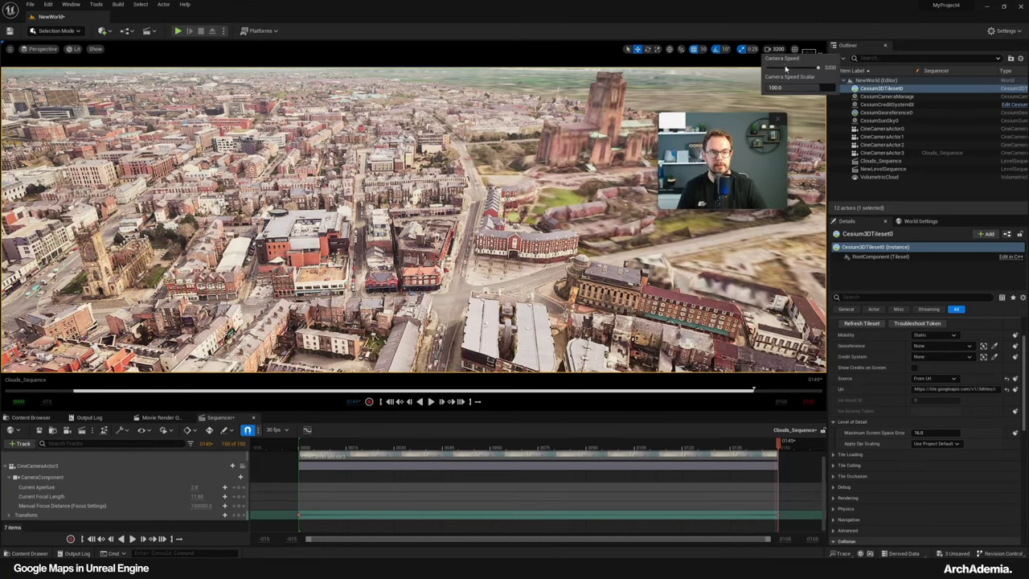
click(799, 87)
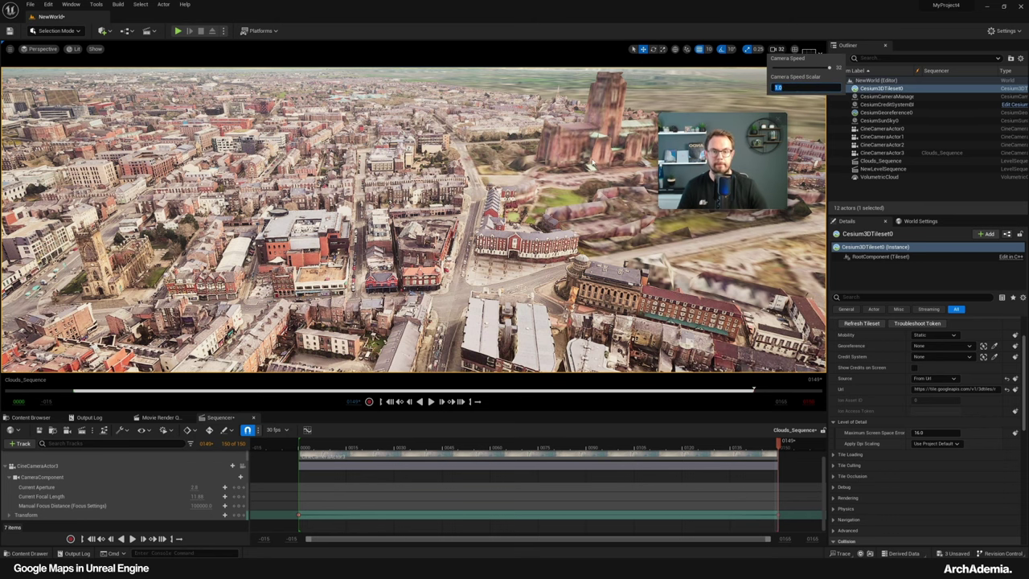
Fly up to the cathedral and frame it from above with the surrounding housing
right_drag(595, 201, 724, 165)
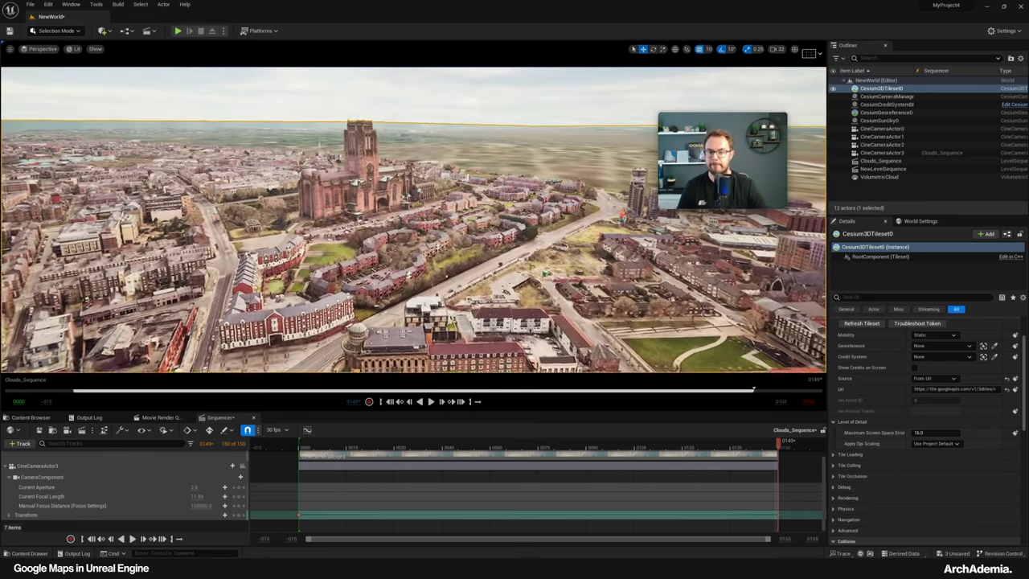
key(w)
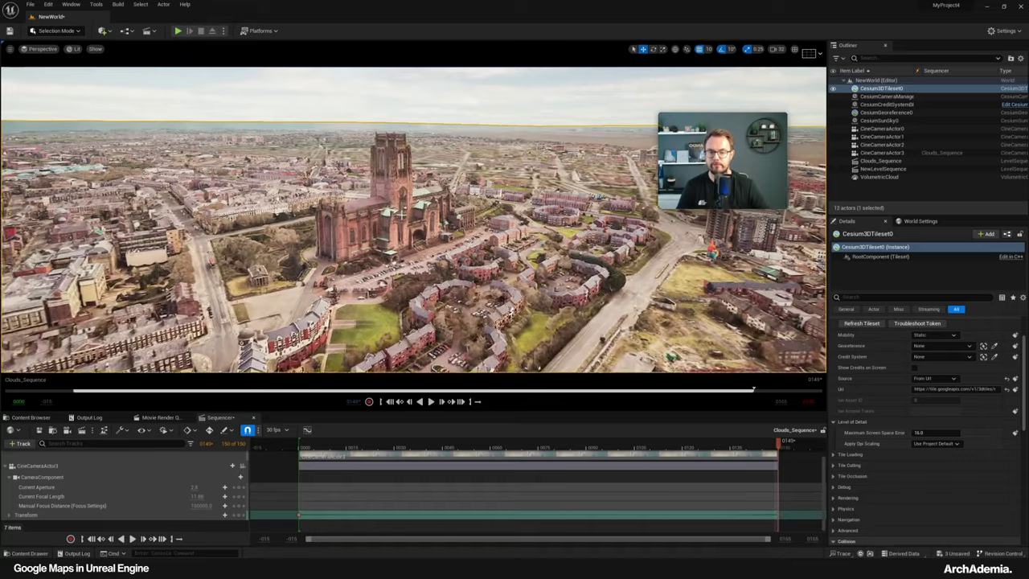
right_drag(401, 214, 435, 238)
key(e)
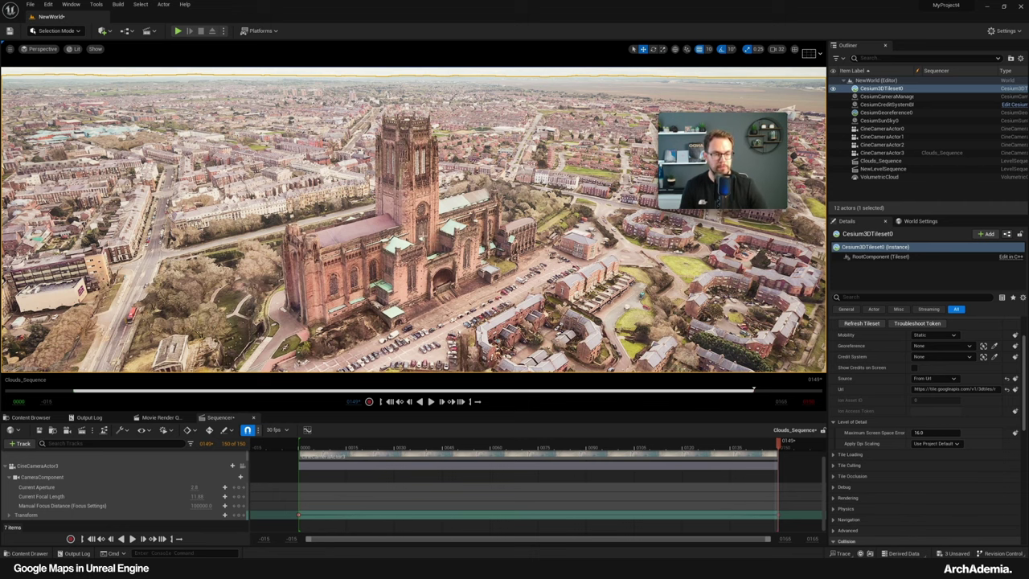
right_drag(423, 236, 433, 253)
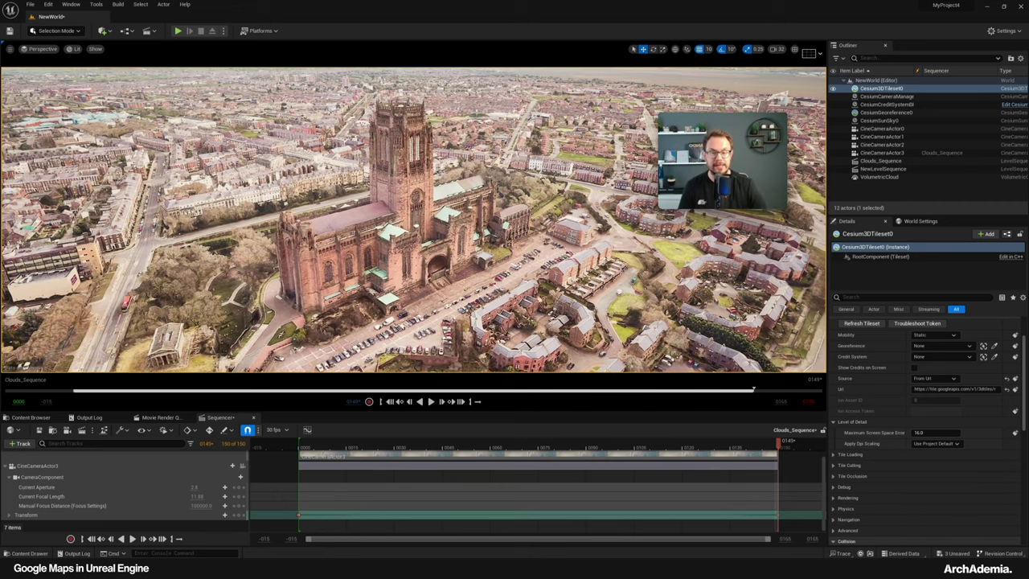
Set the tileset's Maximum Screen Space Error to 2
click(929, 433)
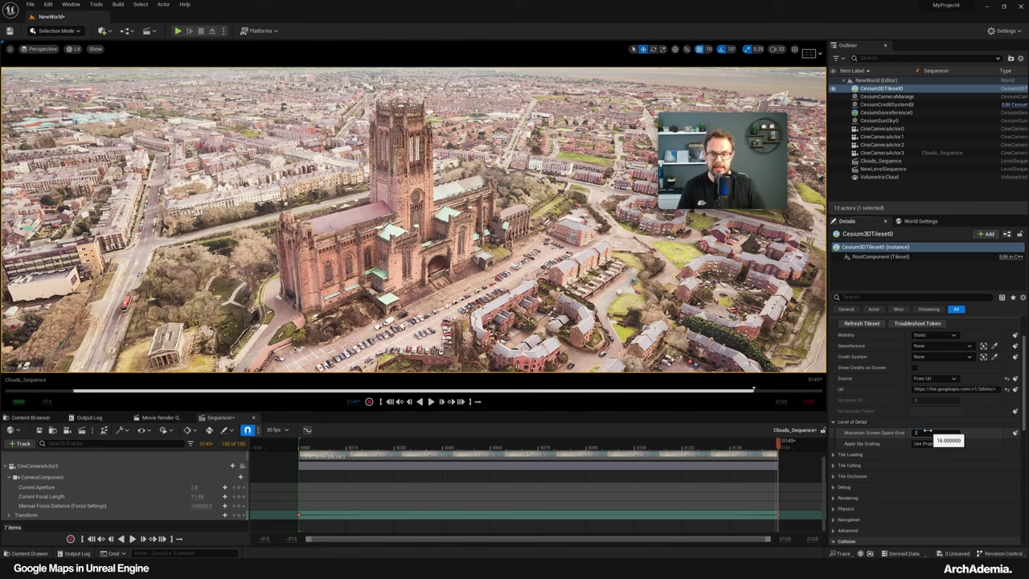
text(2)
key(Return)
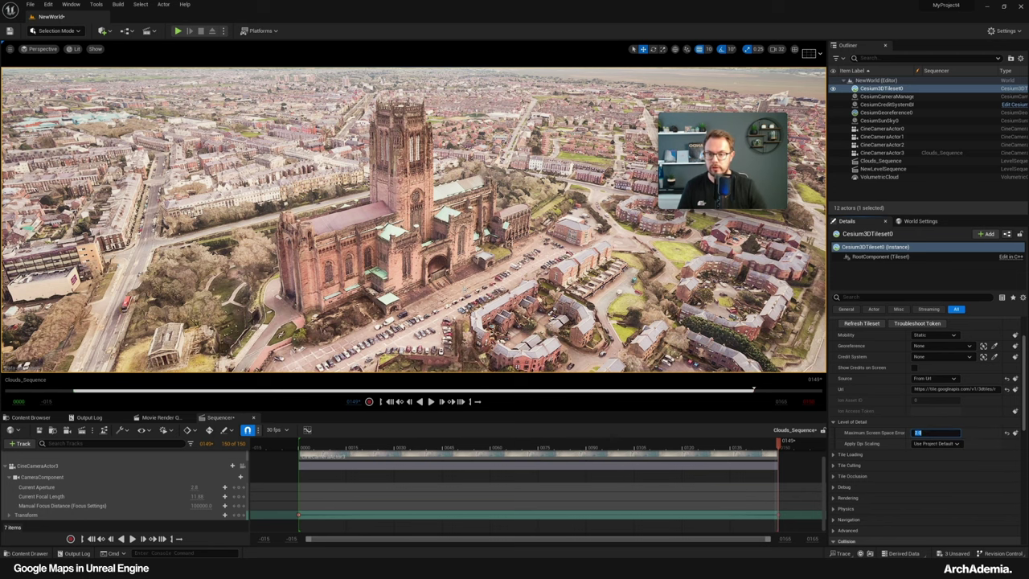
Fly low over the housing and car park in front of the cathedral to examine the tile detail
key(w)
right_drag(466, 284, 482, 302)
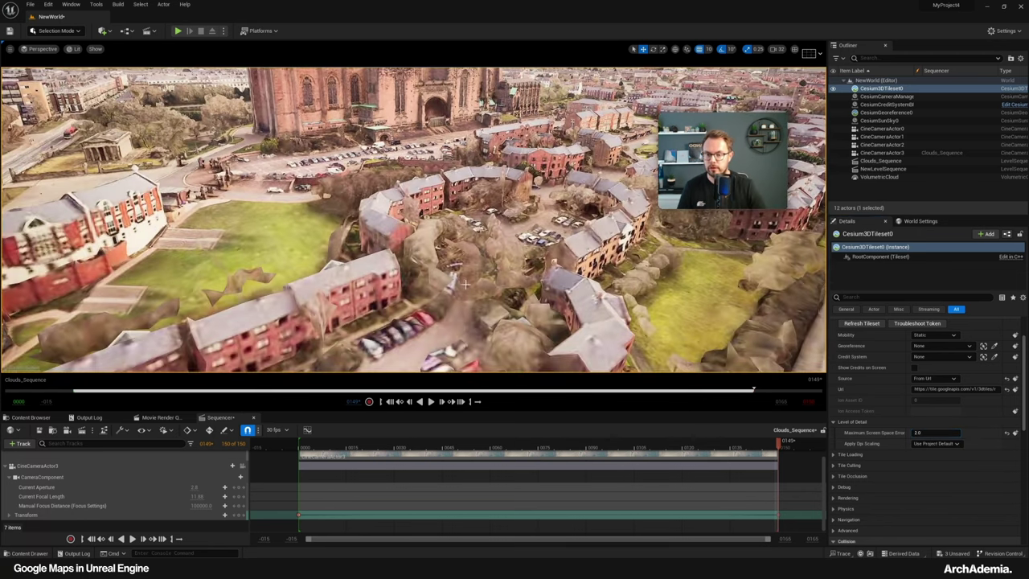
scroll(466, 255, up, 5)
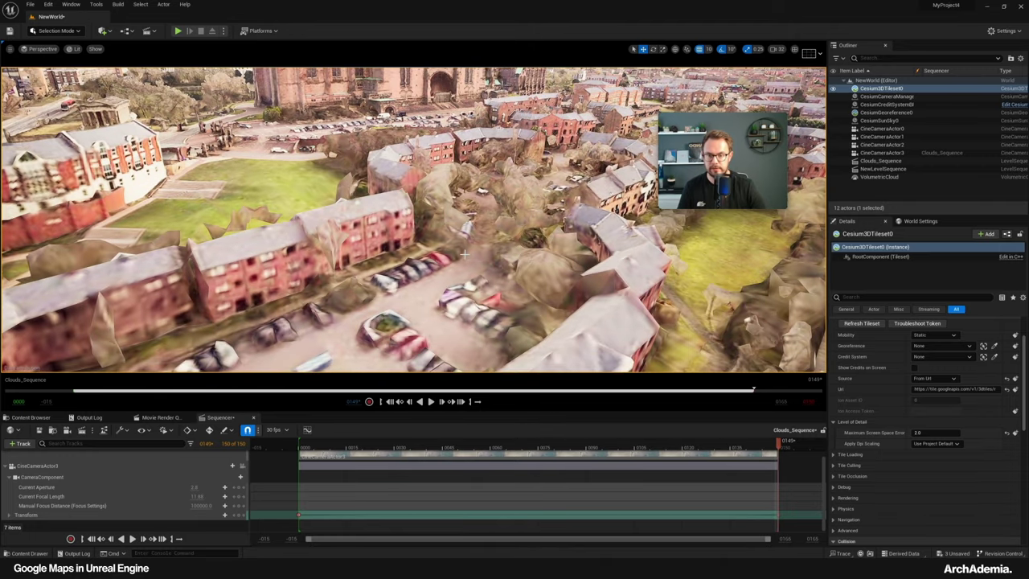
right_drag(464, 254, 464, 253)
key(s)
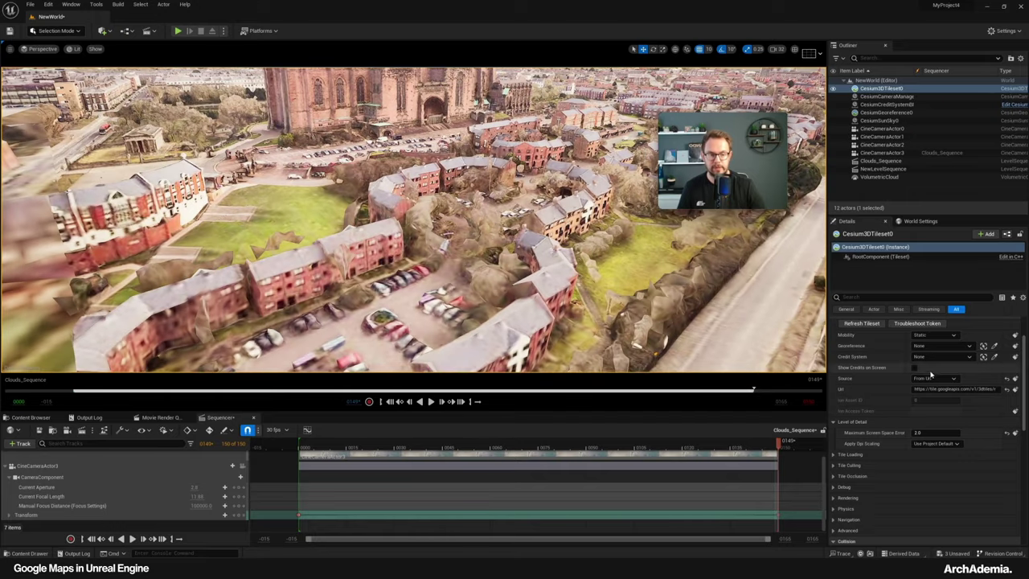
Set the tileset's Maximum Screen Space Error to 8 and move closer to the car park to check the tile detail
click(926, 432)
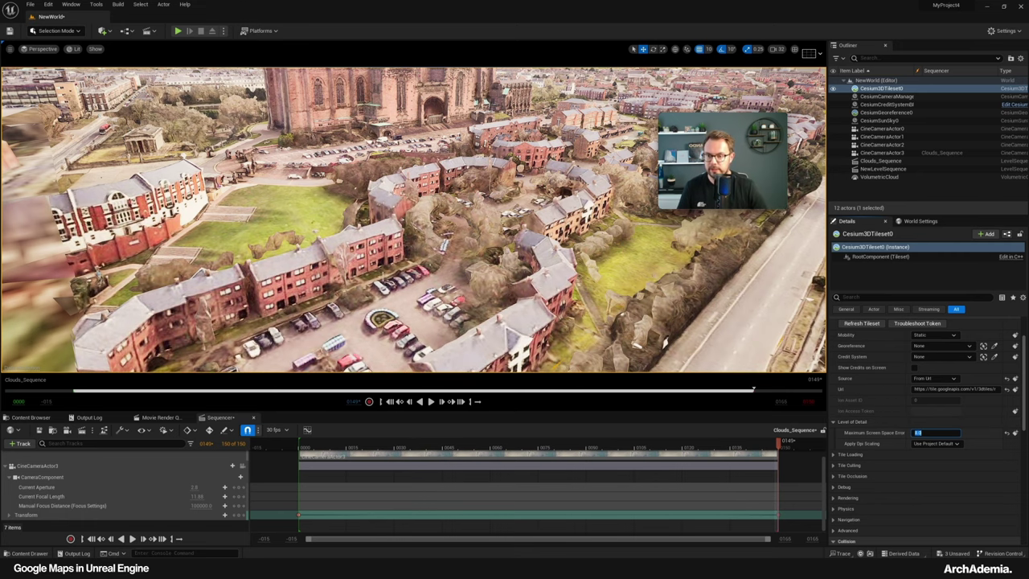
key(w)
right_drag(376, 275, 377, 274)
key(w)
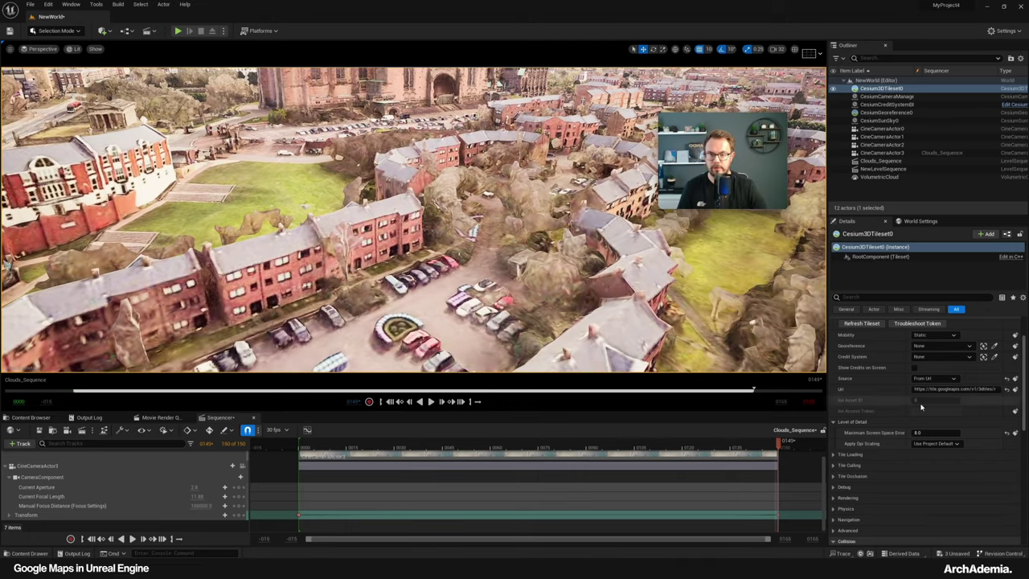
Set the tileset's Maximum Screen Space Error to 2 and fly back to the cathedral to check its detail
click(941, 432)
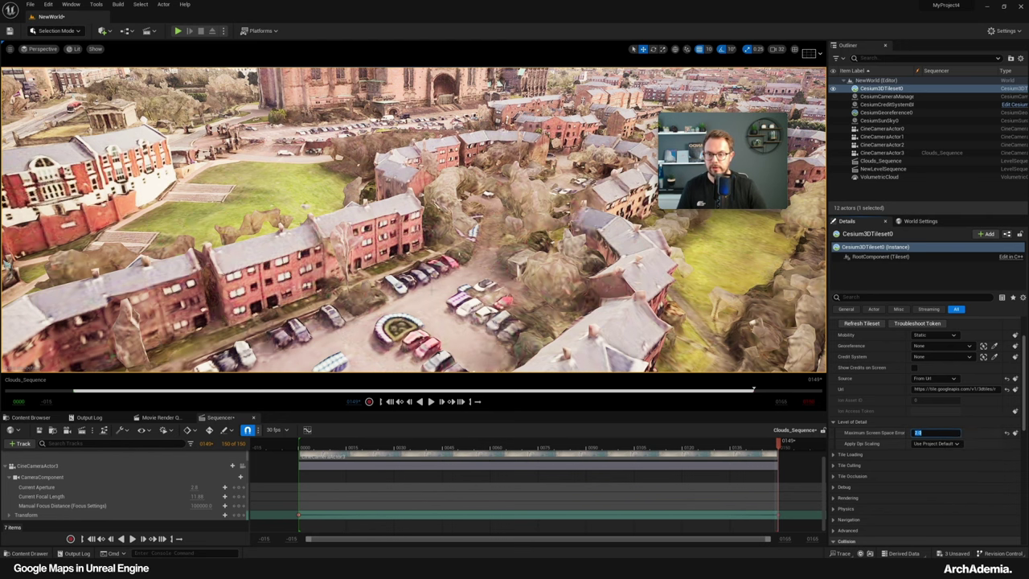
key(s)
right_drag(433, 289, 432, 288)
key(w)
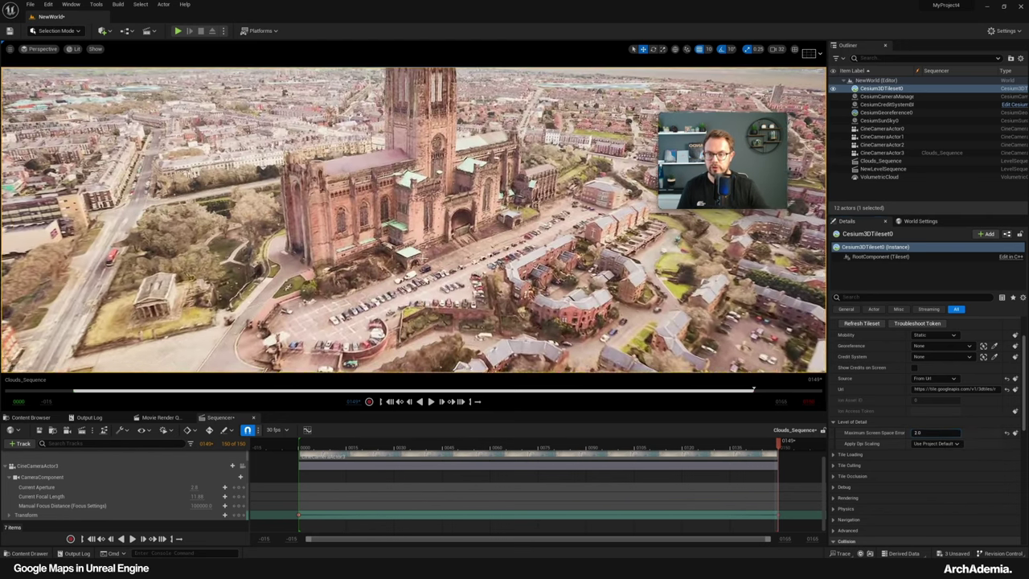
scroll(426, 256, up, 10)
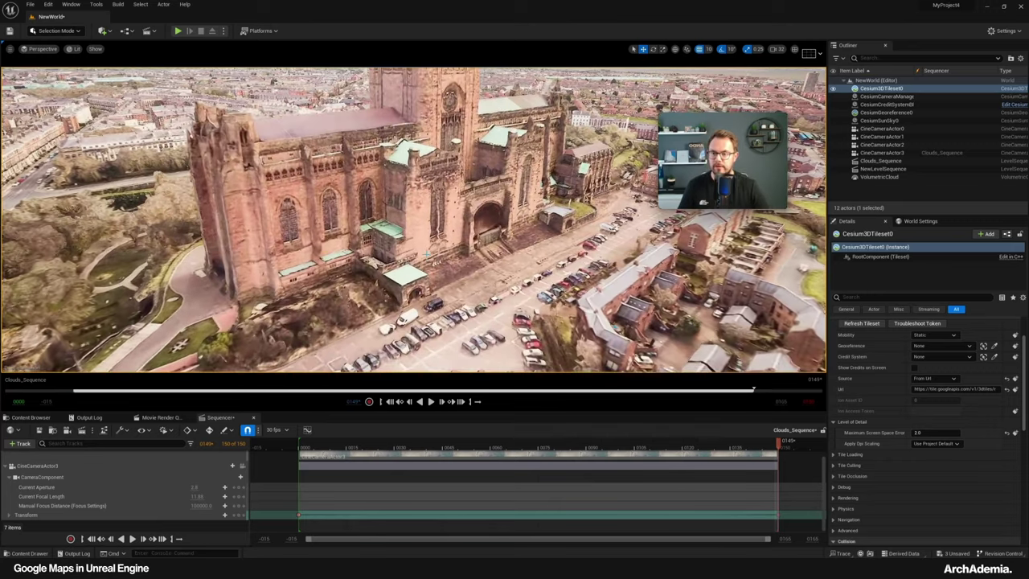
right_drag(375, 274, 375, 274)
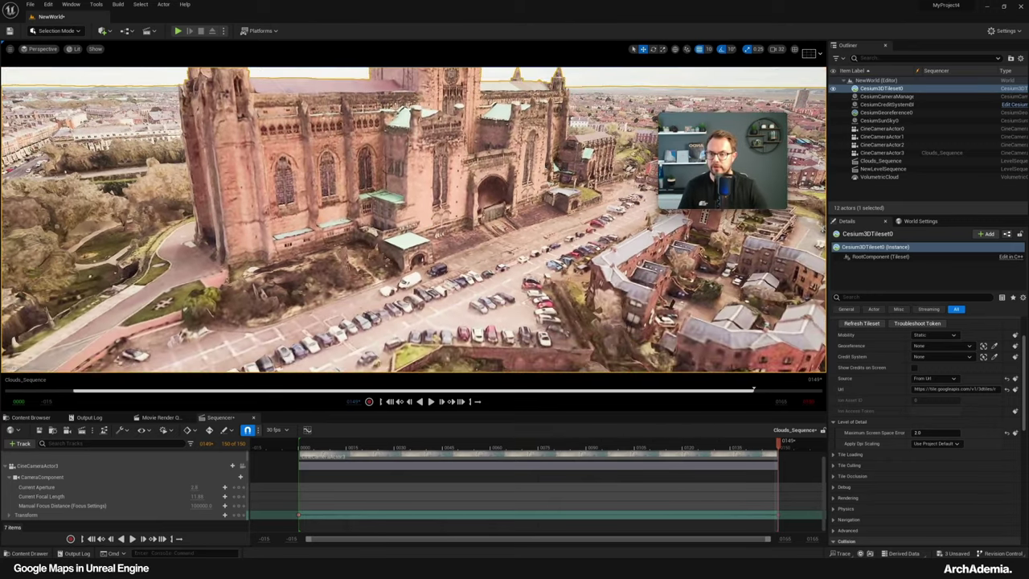
right_drag(410, 216, 410, 216)
scroll(410, 217, down, 8)
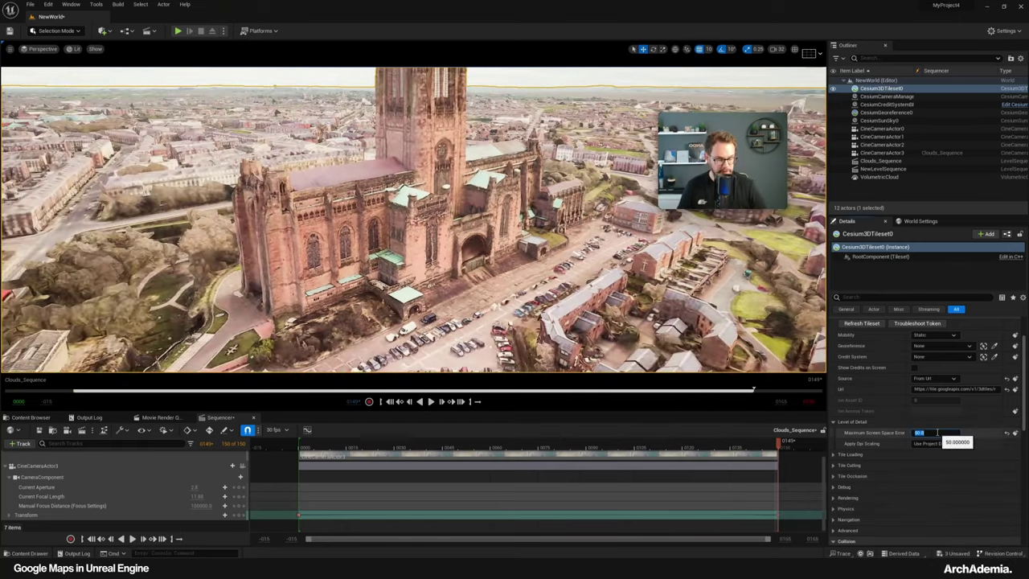
Compare the cathedral's tile detail with the tileset's Maximum Screen Space Error at 100 and at 1
key(Return)
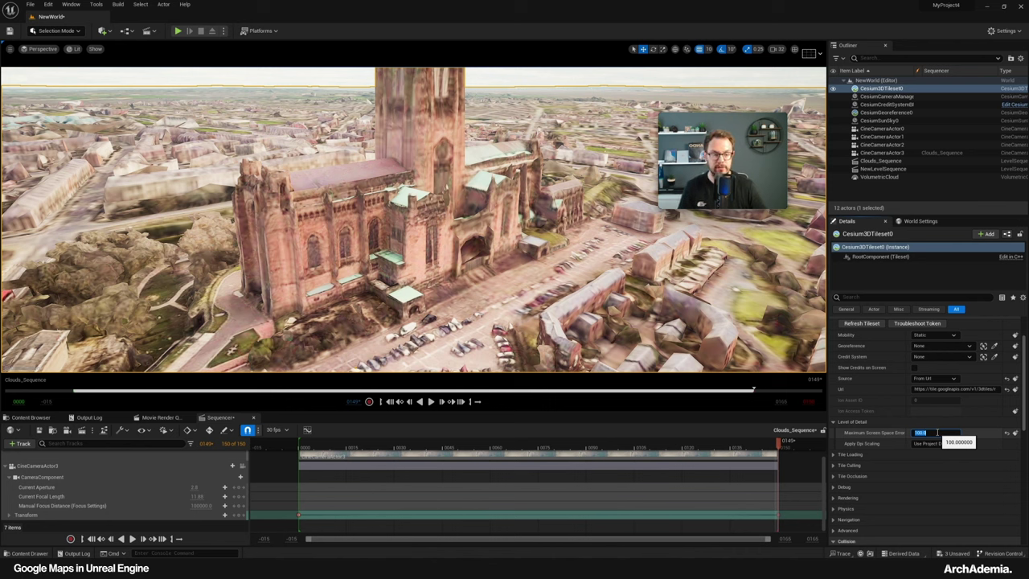
text(1)
key(Return)
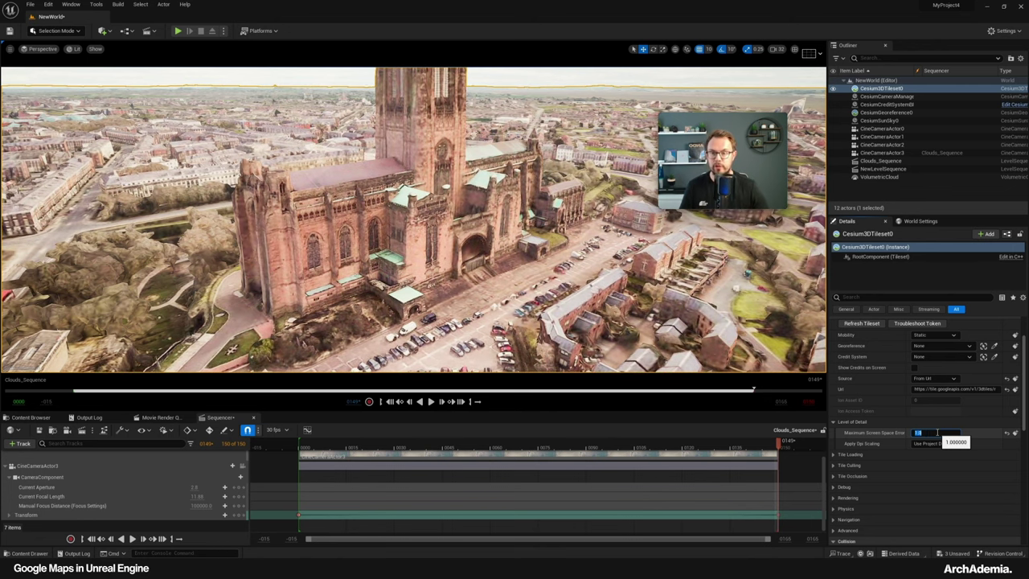
right_drag(413, 234, 362, 249)
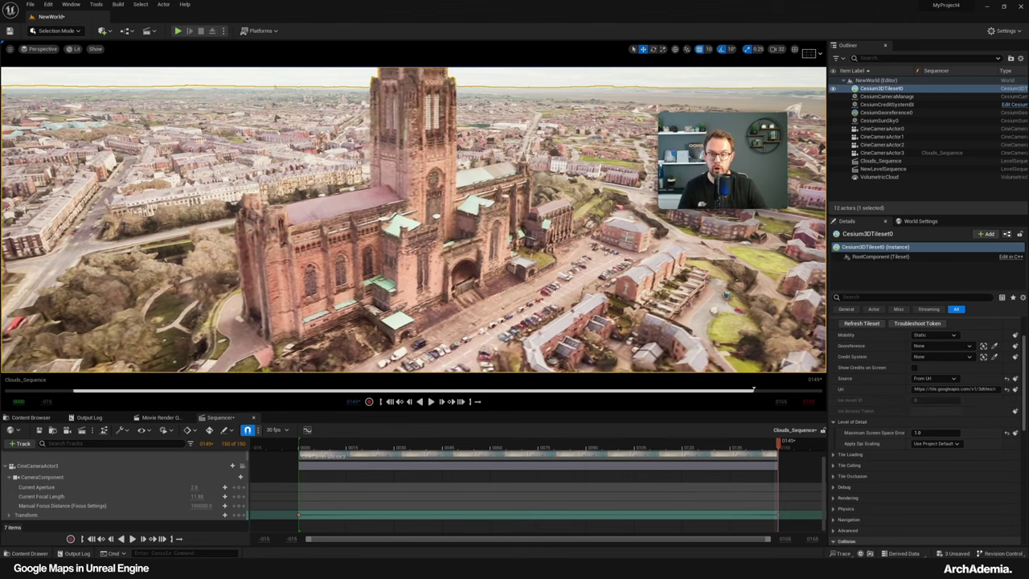
Select CesiumSunSky0 and raise its Solar Time to about 13.86 with the whole cathedral in view
click(881, 120)
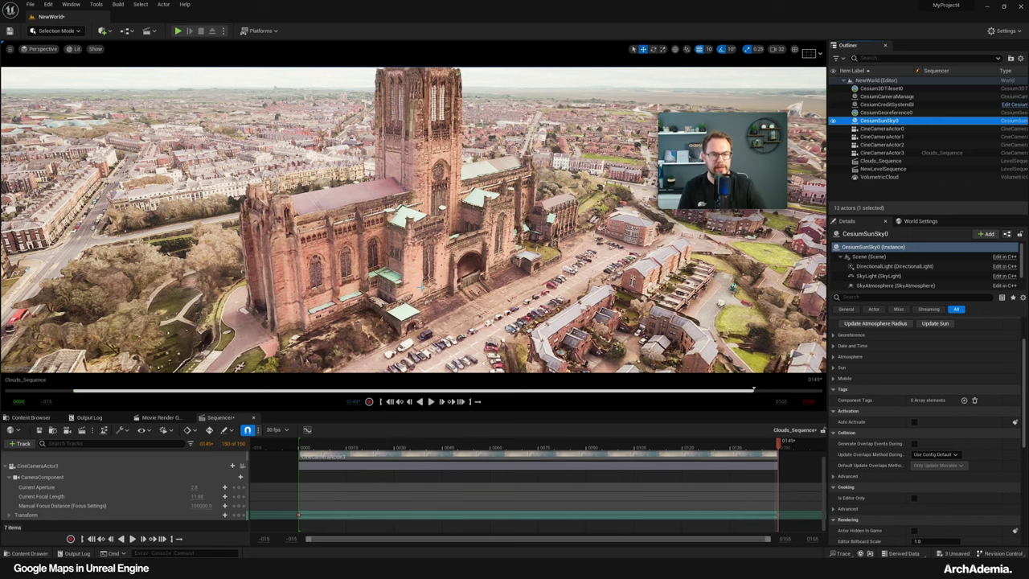
scroll(413, 233, down, 5)
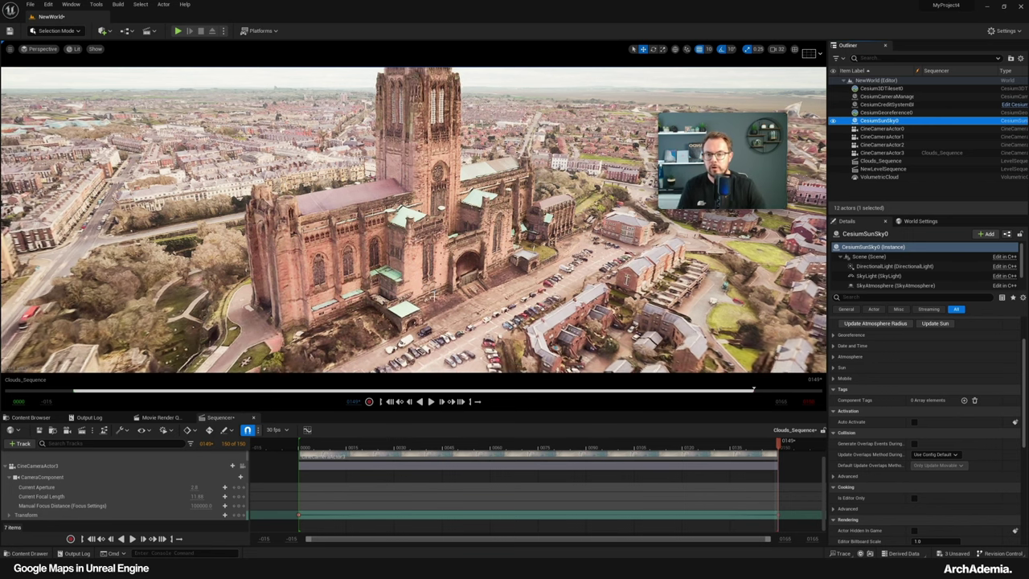
middle_drag(413, 233, 396, 169)
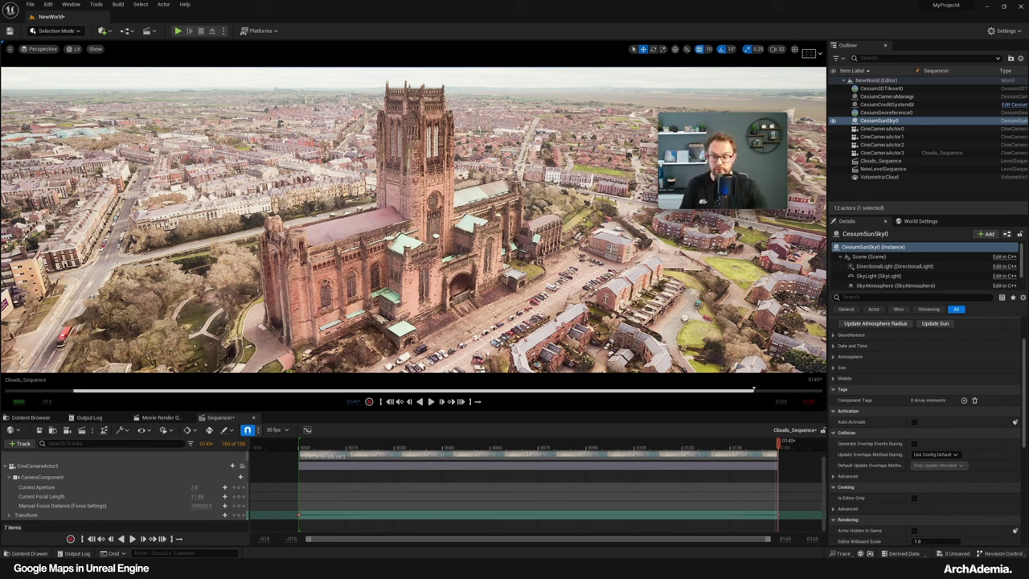
scroll(917, 362, up, 2)
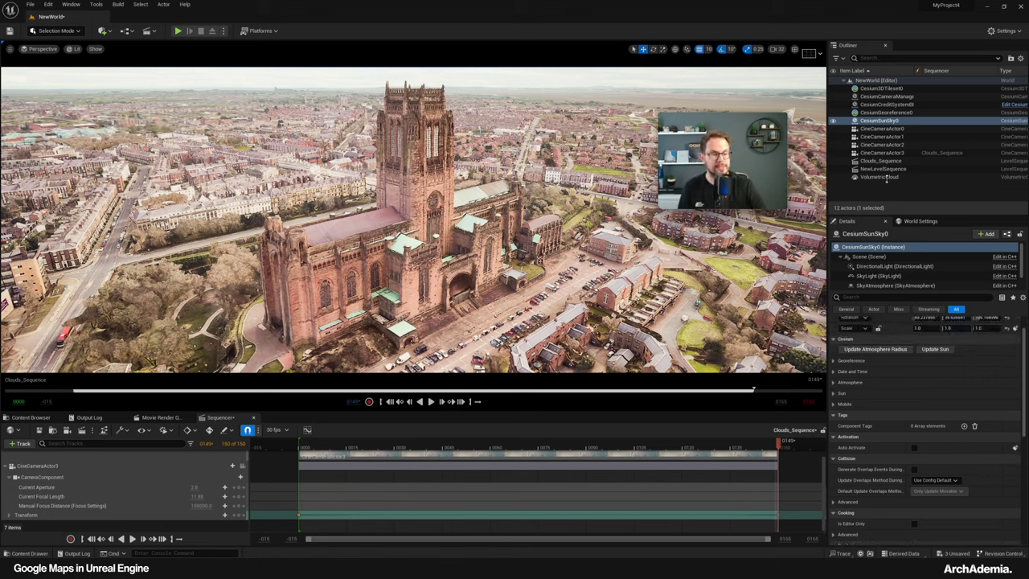
scroll(888, 418, up, 1)
click(852, 384)
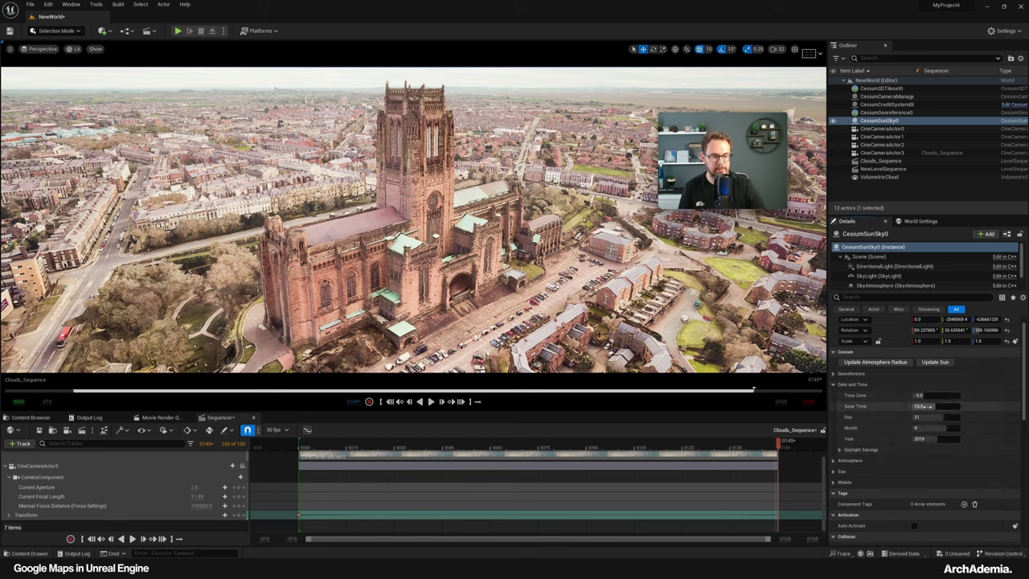
mouse_move(928, 407)
mouse_down()
mouse_move(917, 407)
mouse_move(938, 407)
mouse_up()
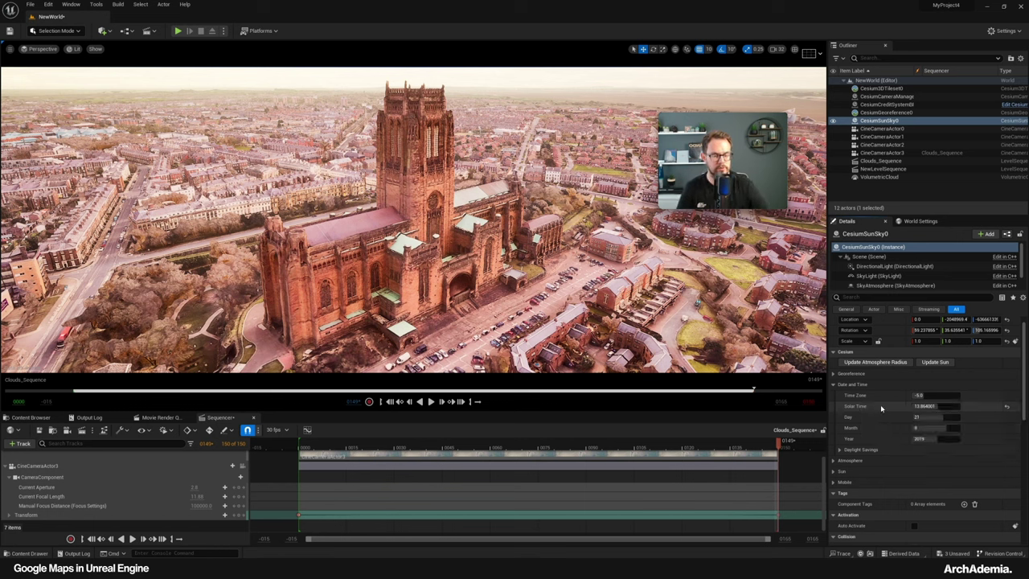
Try CesiumSunSky0's Solar Time at 1, 5 and 4, and settle on 3
click(942, 406)
text(1)
key(Return)
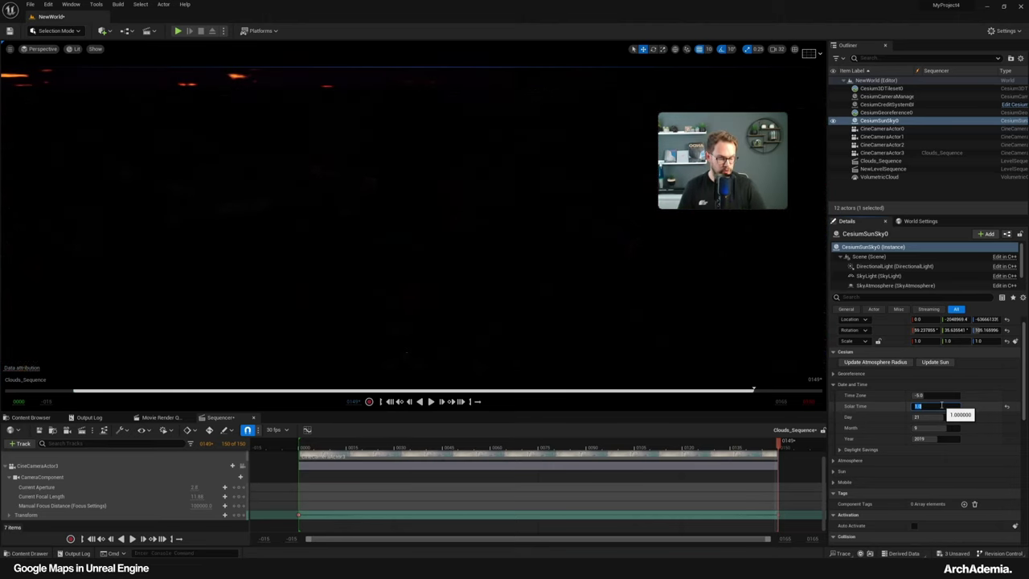
text(5)
key(Return)
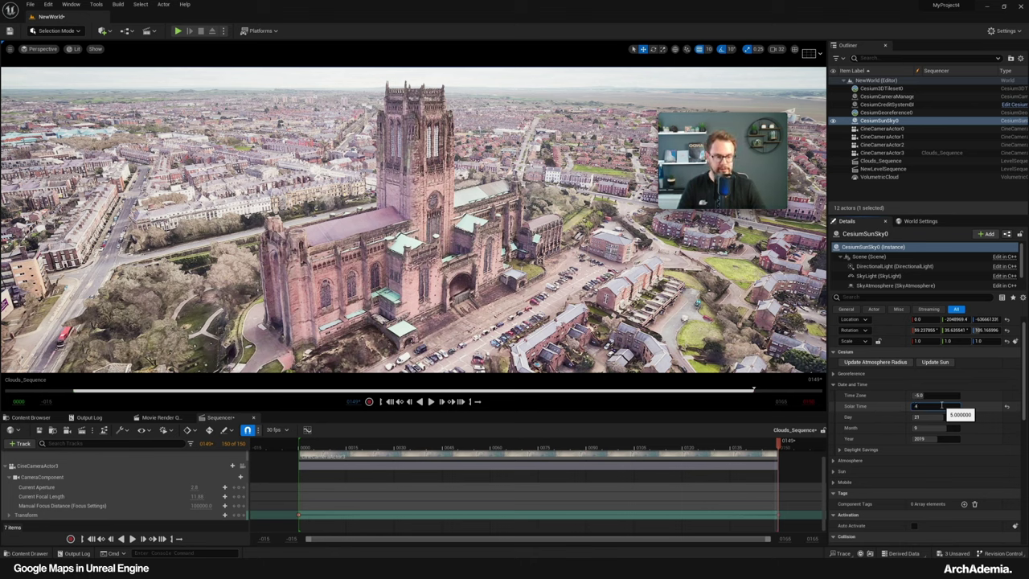
key(Return)
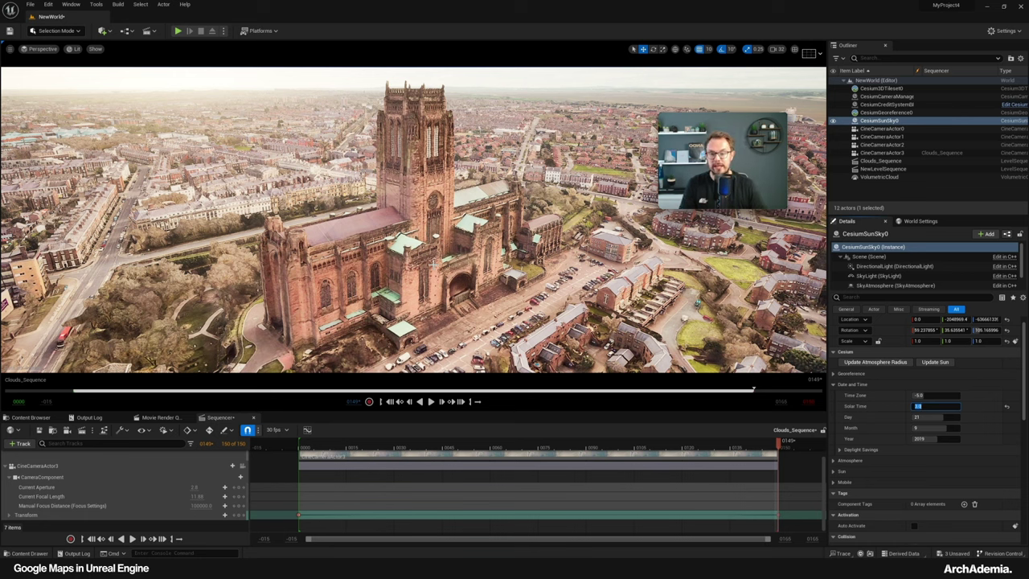
Set Cesium3DTileset0's Maximum Screen Space Error to 50 and fly to the red-brick dock buildings on the waterfront
click(880, 88)
click(931, 472)
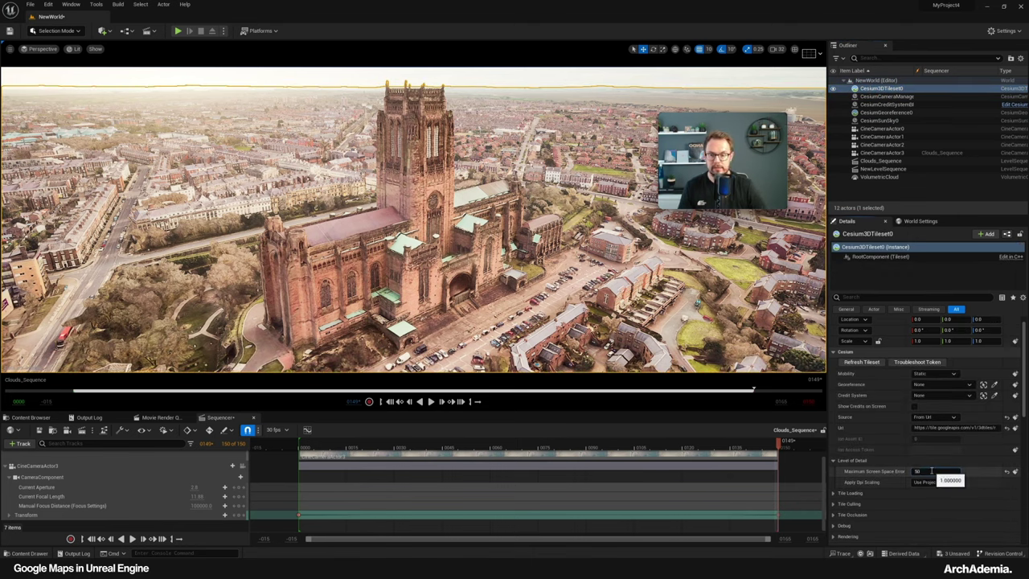
key(Return)
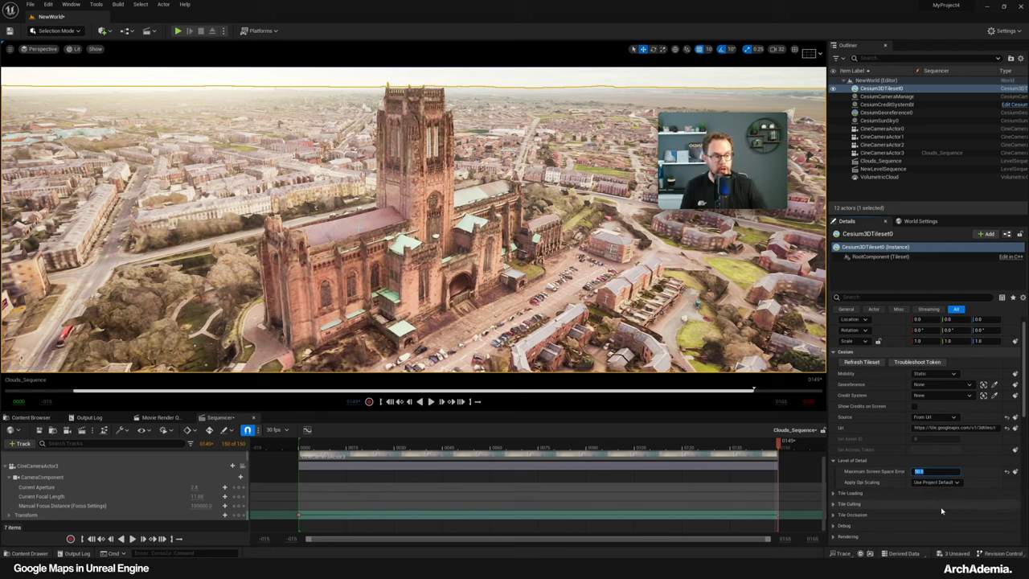
right_drag(514, 257, 712, 266)
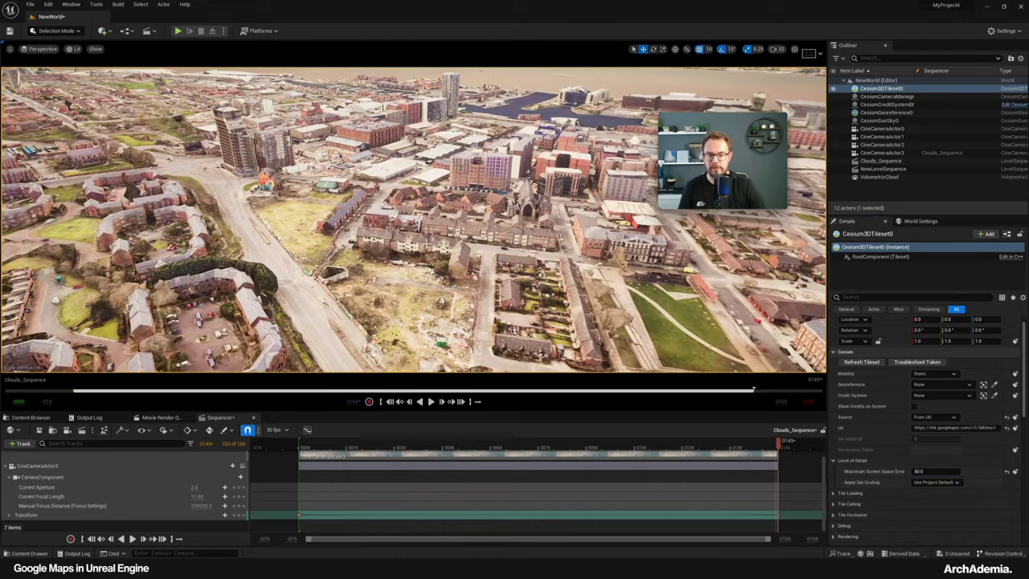
right_drag(515, 257, 554, 245)
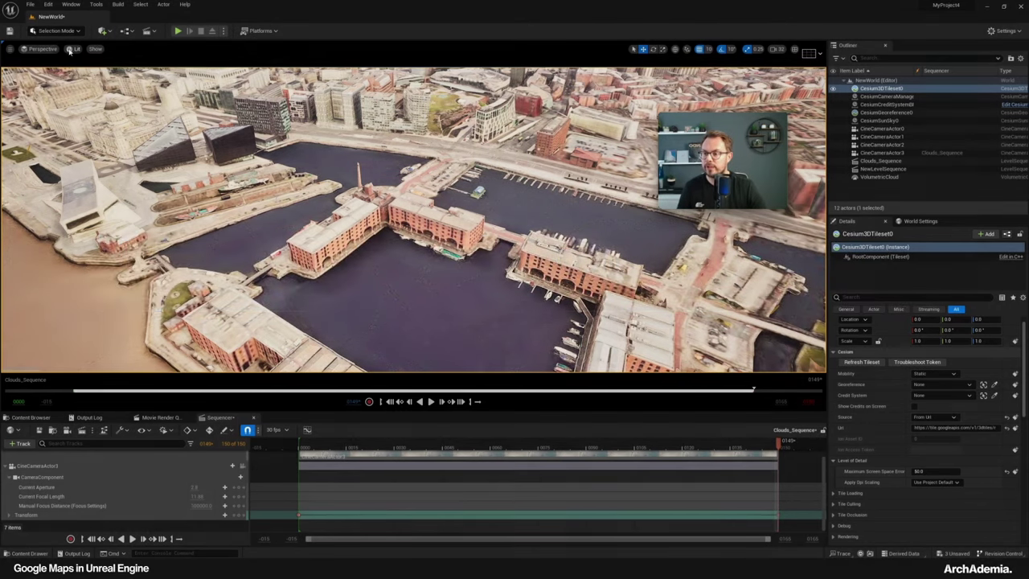
Examine the docks in the Detail Lighting and Lighting Only view modes, and return to Lit
click(74, 48)
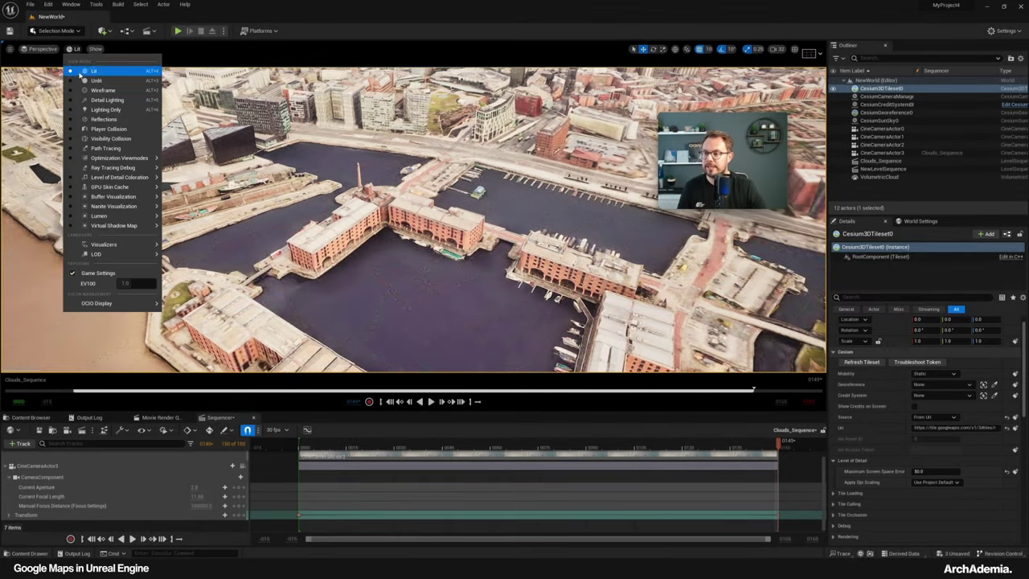
mouse_move(94, 157)
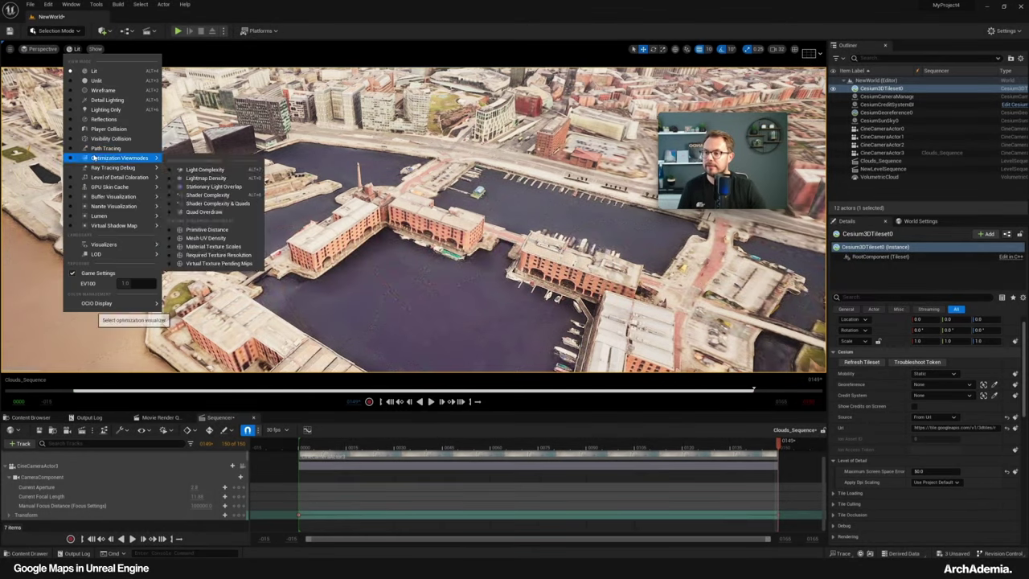
click(107, 99)
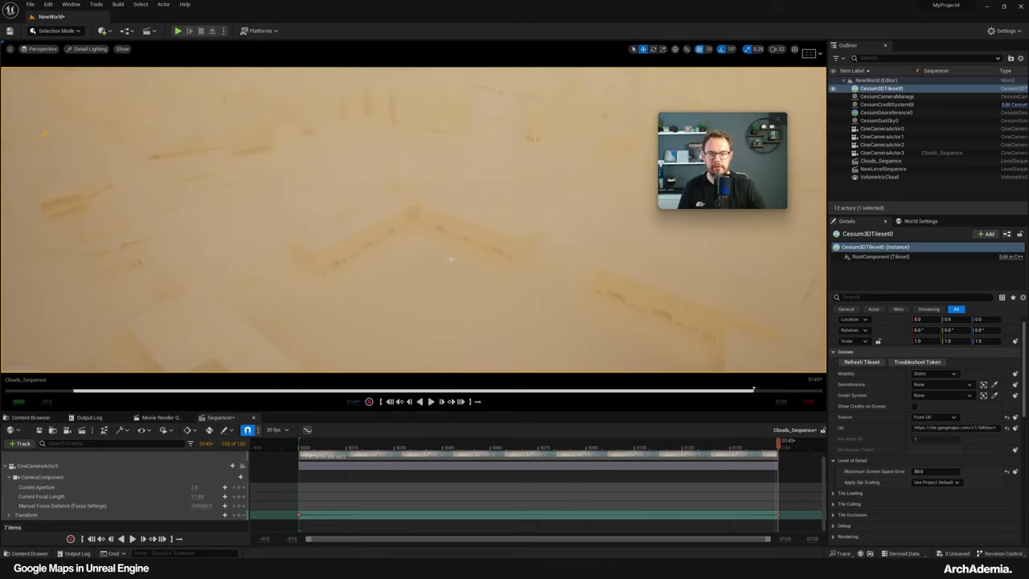
click(78, 49)
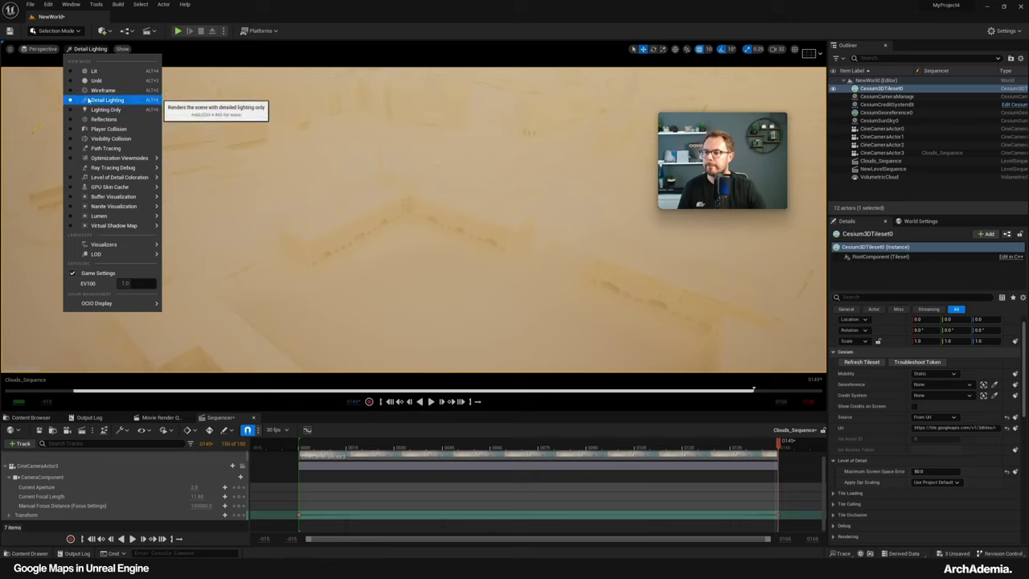
click(105, 109)
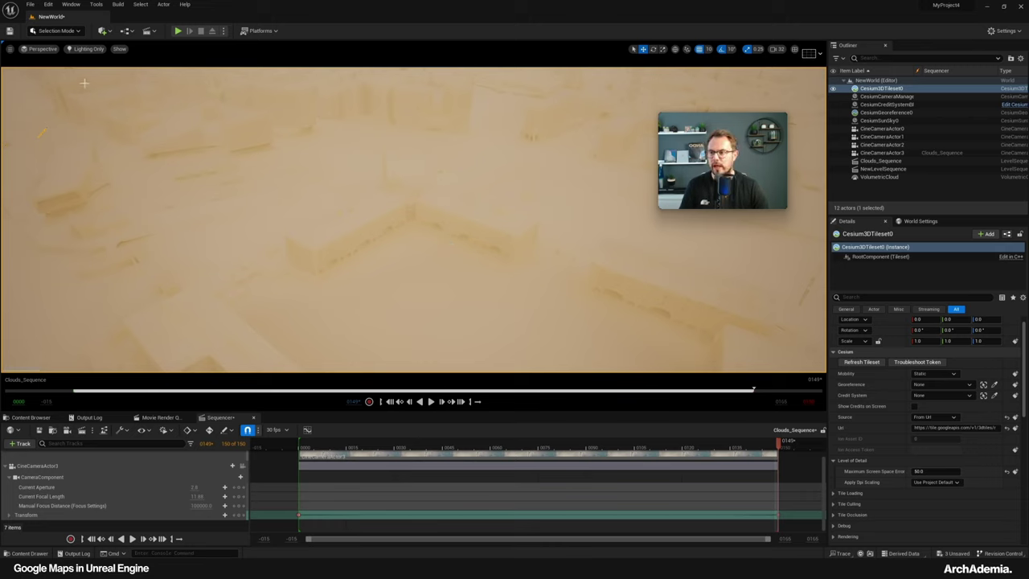
click(88, 49)
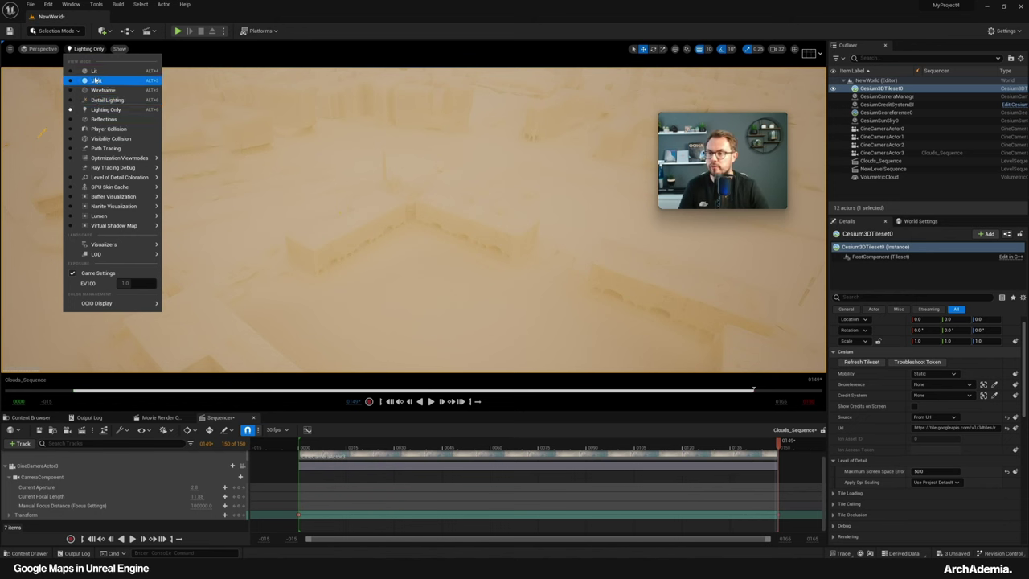
click(94, 71)
right_drag(387, 258, 387, 266)
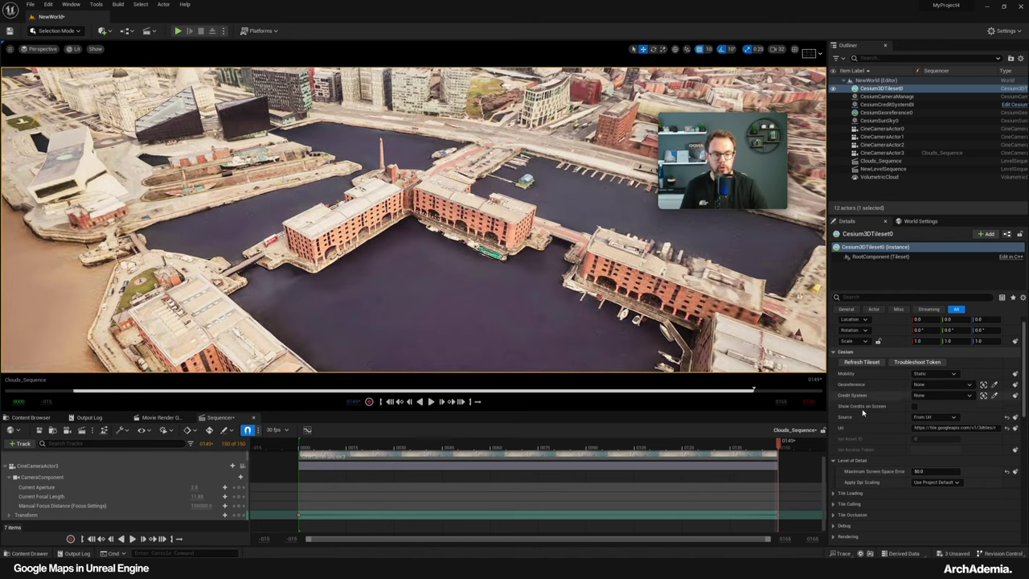
Set the tileset's Maximum Screen Space Error to 10 for the dock view
click(932, 472)
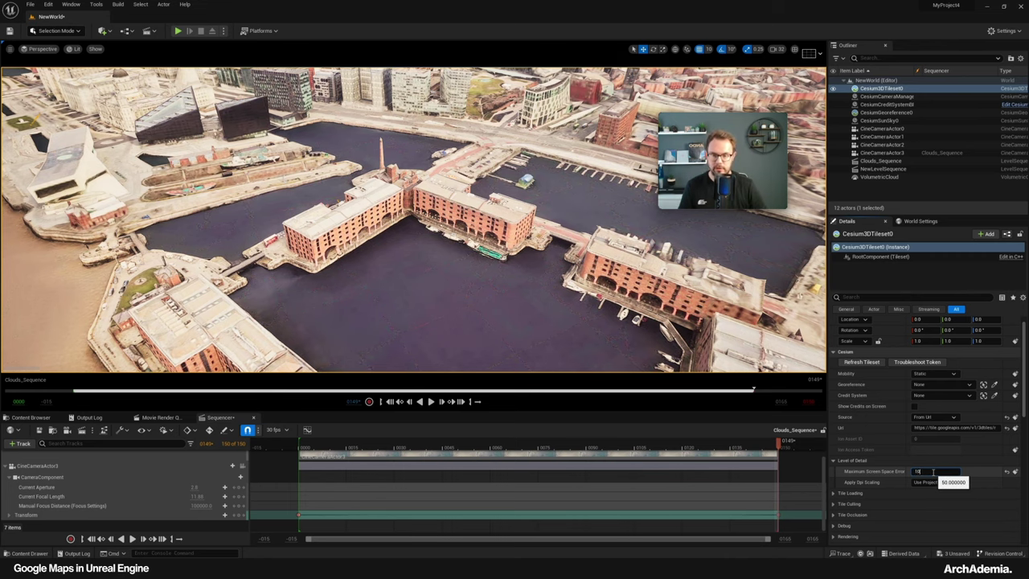
text(10)
key(Return)
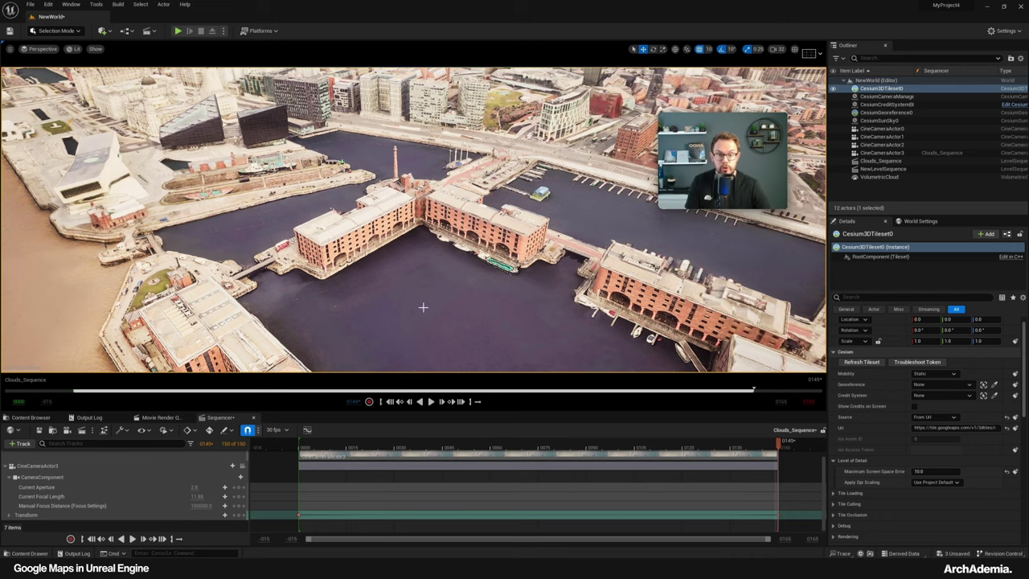
right_drag(405, 255, 412, 255)
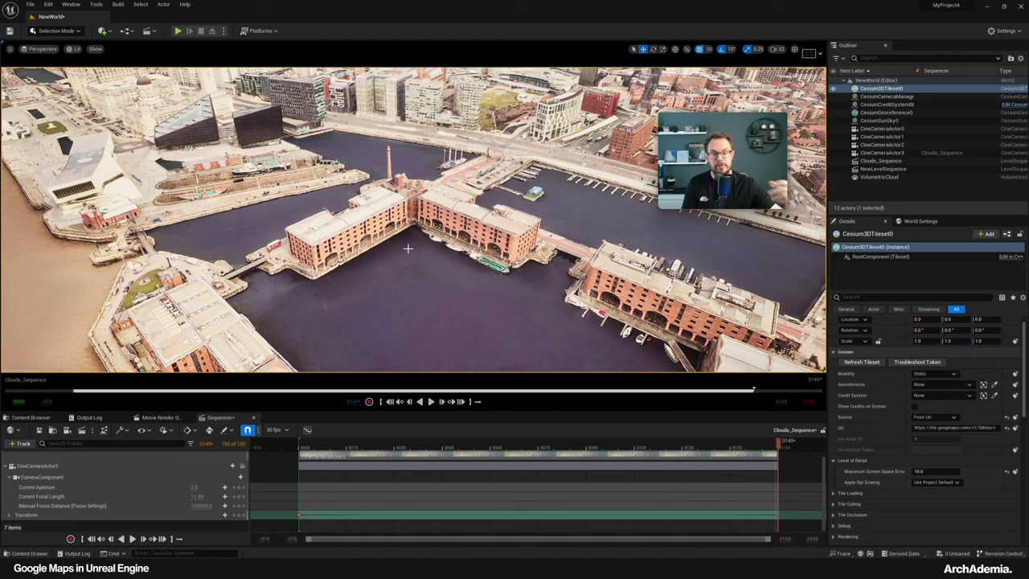
scroll(336, 224, down, 4)
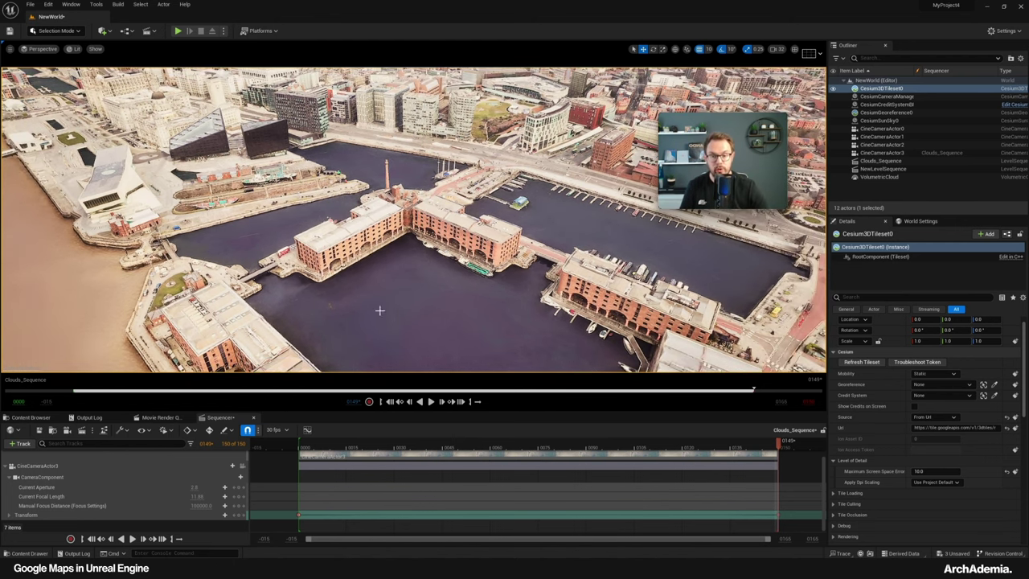
right_drag(439, 291, 426, 292)
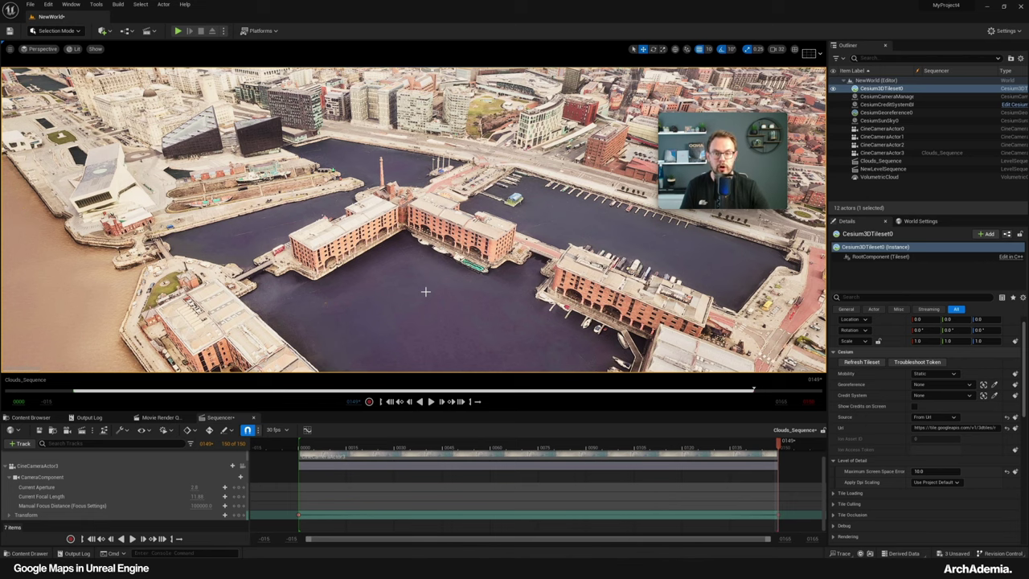
right_drag(408, 275, 408, 275)
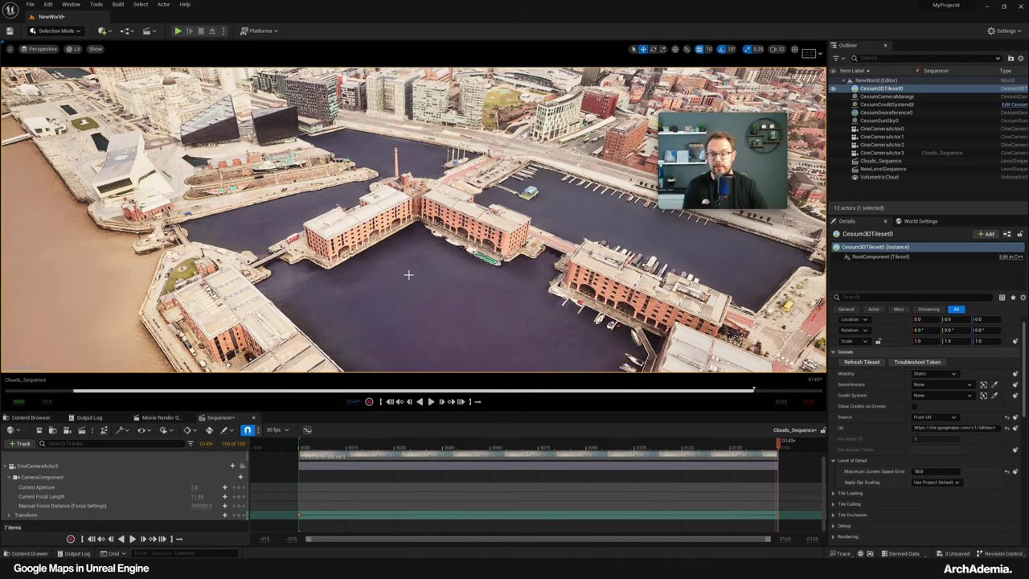
right_drag(409, 283, 409, 283)
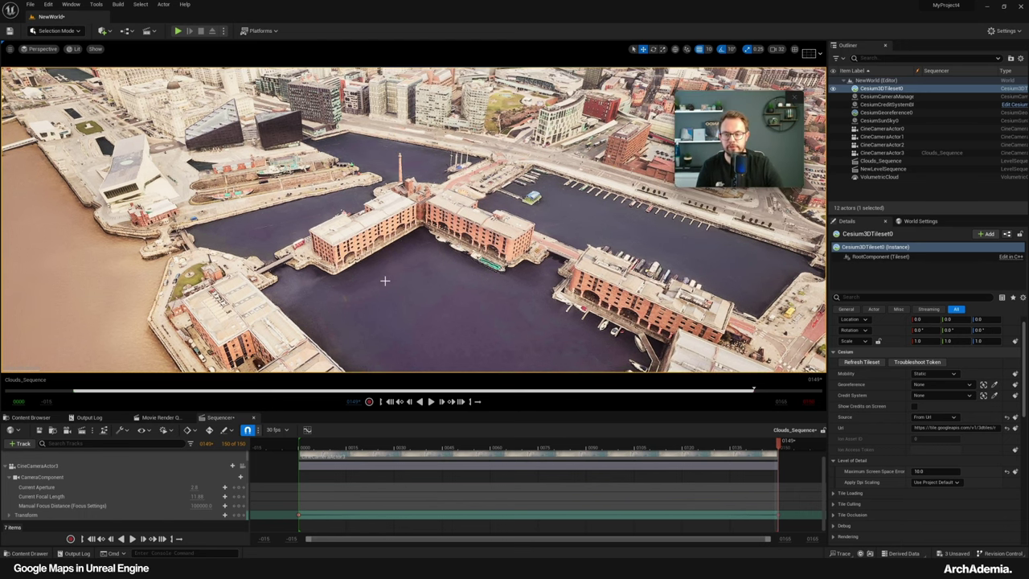
Add a post process volume to the level and enable its Infinite Extent (Unbound) setting
click(112, 31)
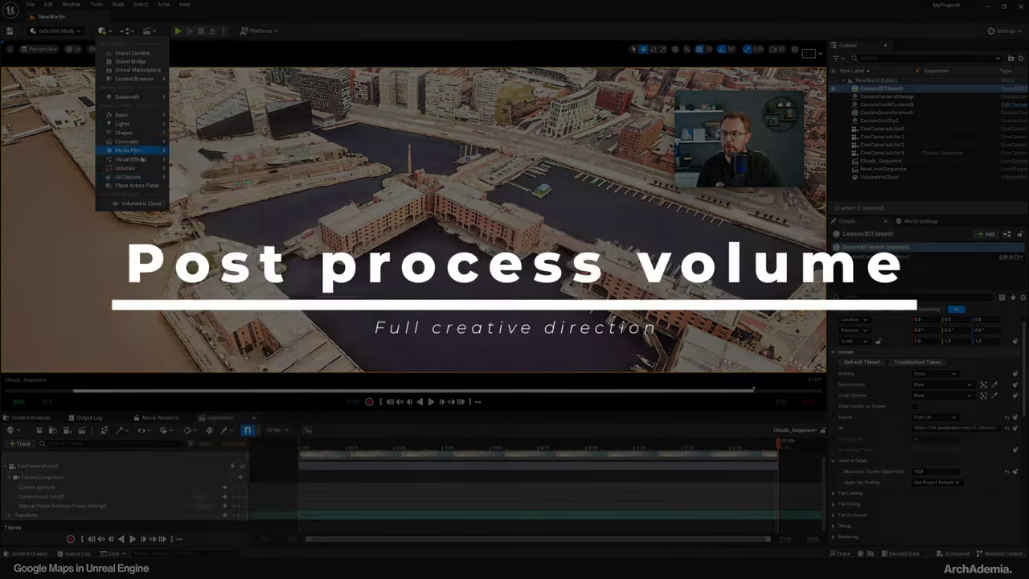
mouse_move(141, 160)
click(220, 163)
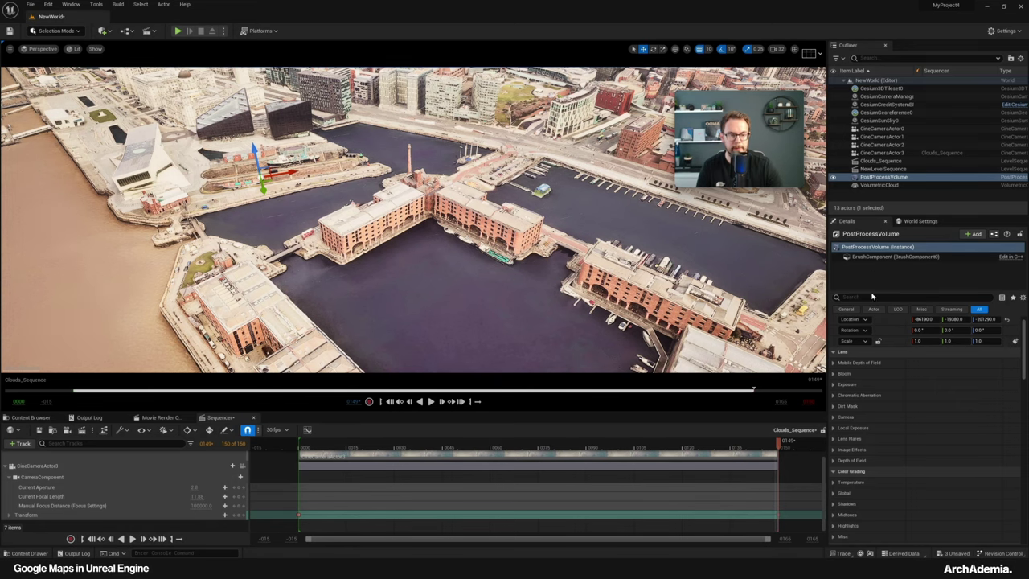
click(871, 297)
text(unbo)
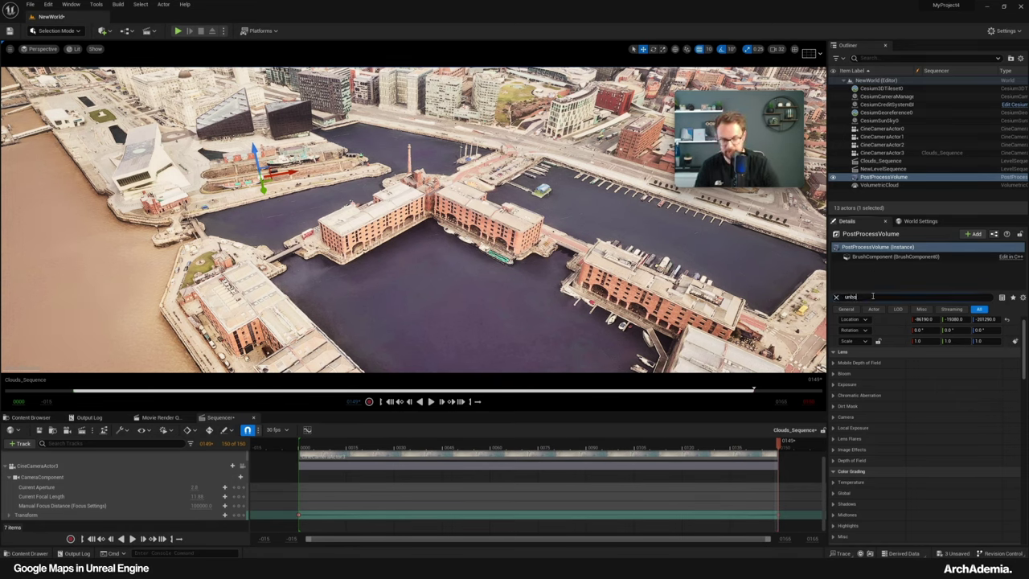
text(und)
click(914, 332)
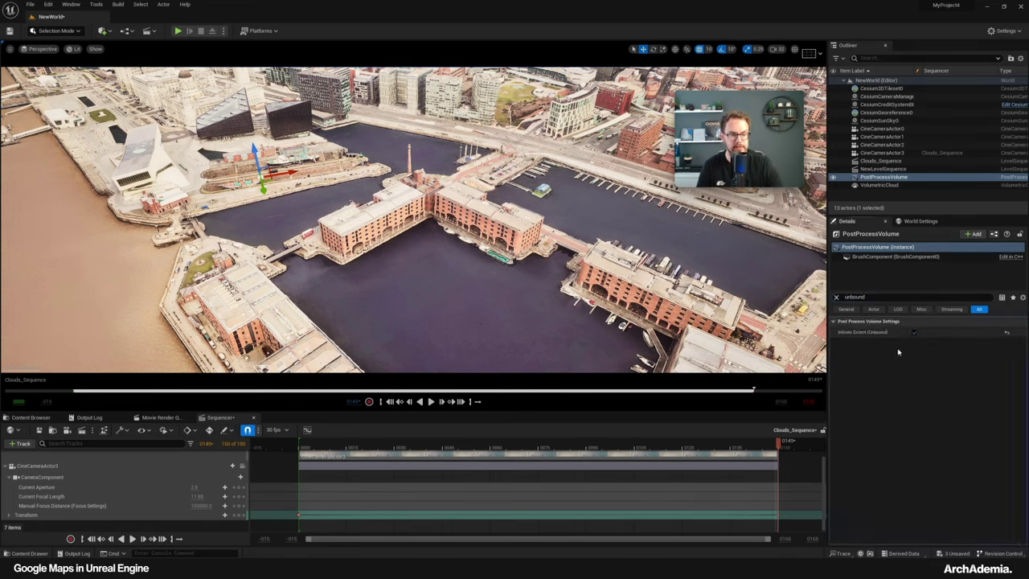
click(836, 296)
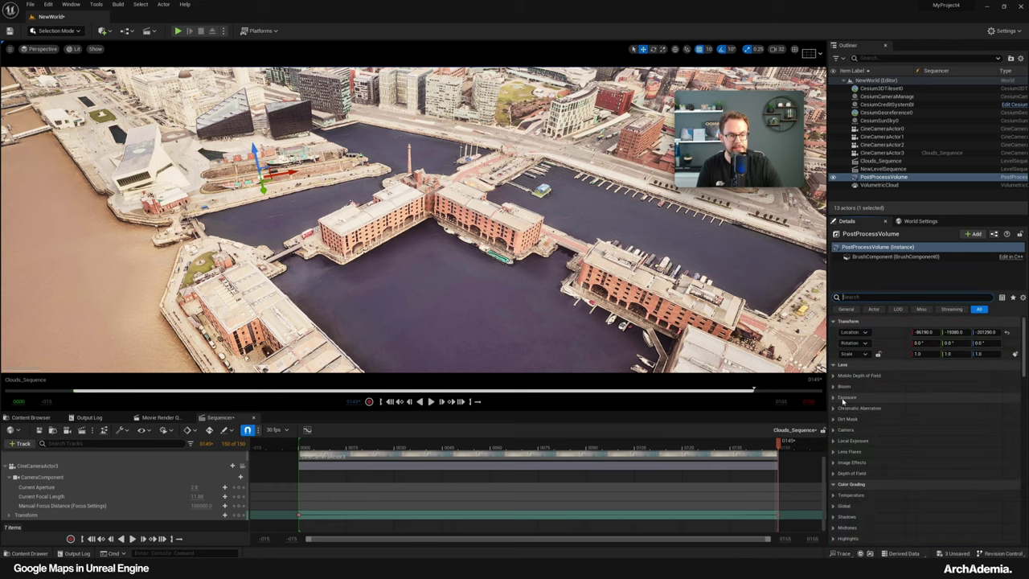
Set the volume's exposure Metering Mode to Manual and lower Exposure Compensation to about -1.64
click(846, 409)
click(942, 409)
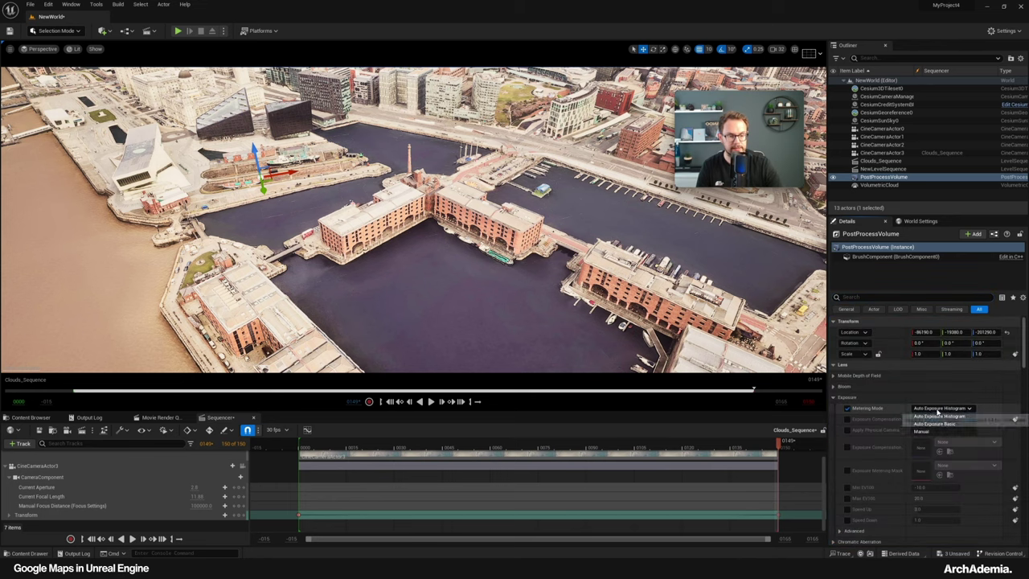
click(926, 432)
click(847, 420)
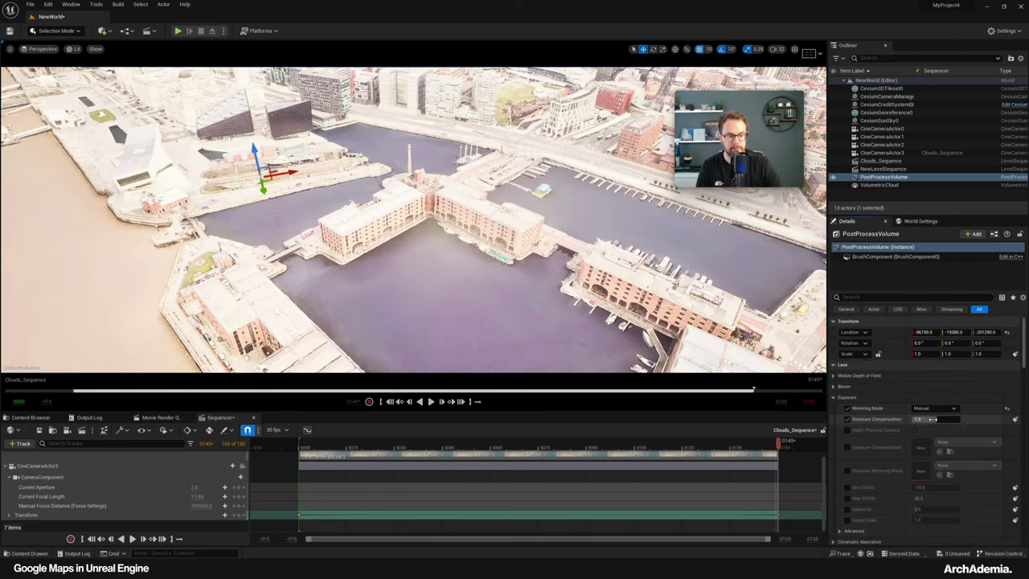
mouse_move(935, 419)
mouse_down()
mouse_move(923, 419)
mouse_move(934, 419)
mouse_up()
Look over the post process volume's Local Exposure settings
scroll(886, 443, down, 4)
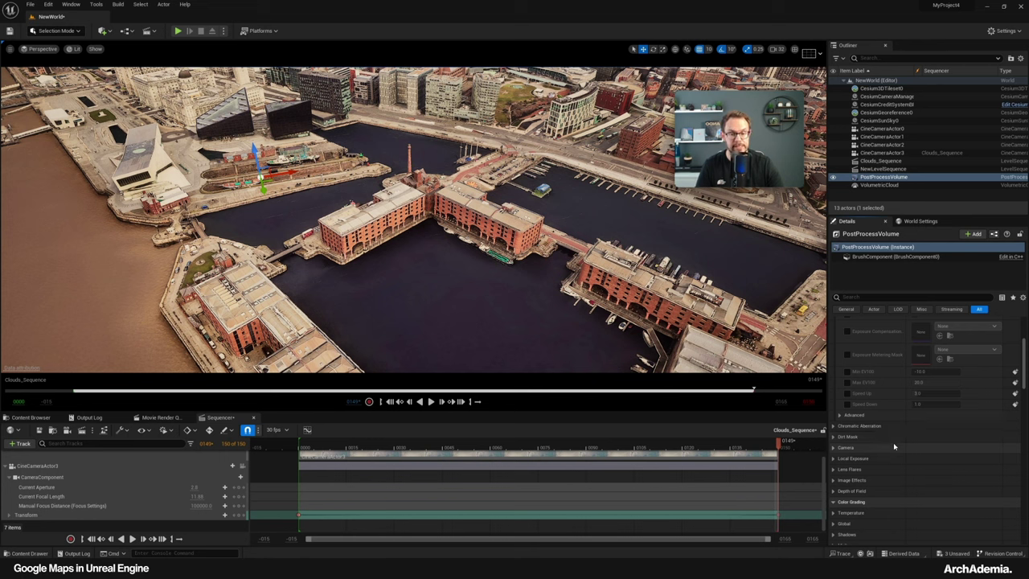
scroll(891, 454, down, 1)
scroll(885, 452, up, 1)
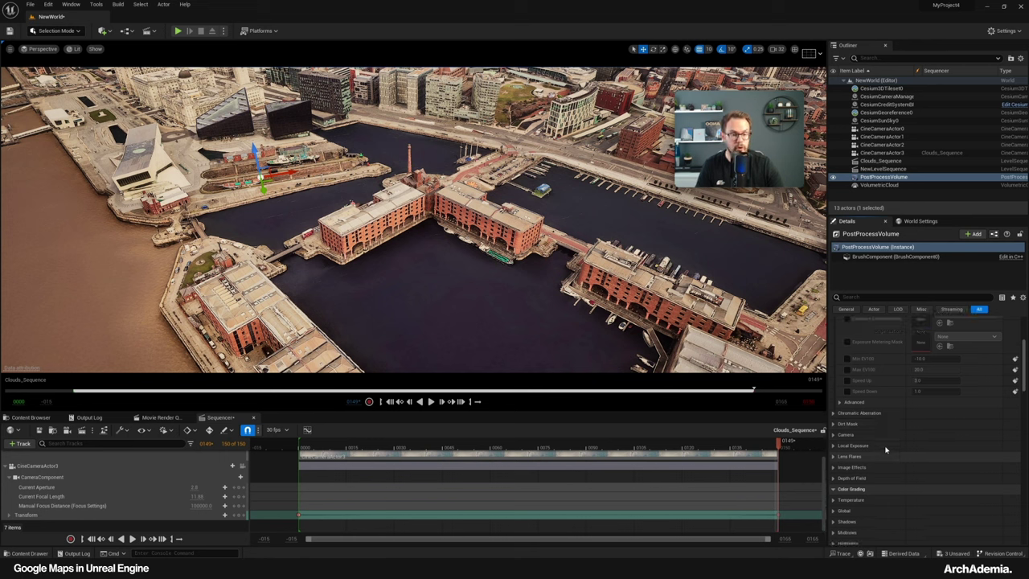
click(882, 445)
scroll(882, 445, down, 1)
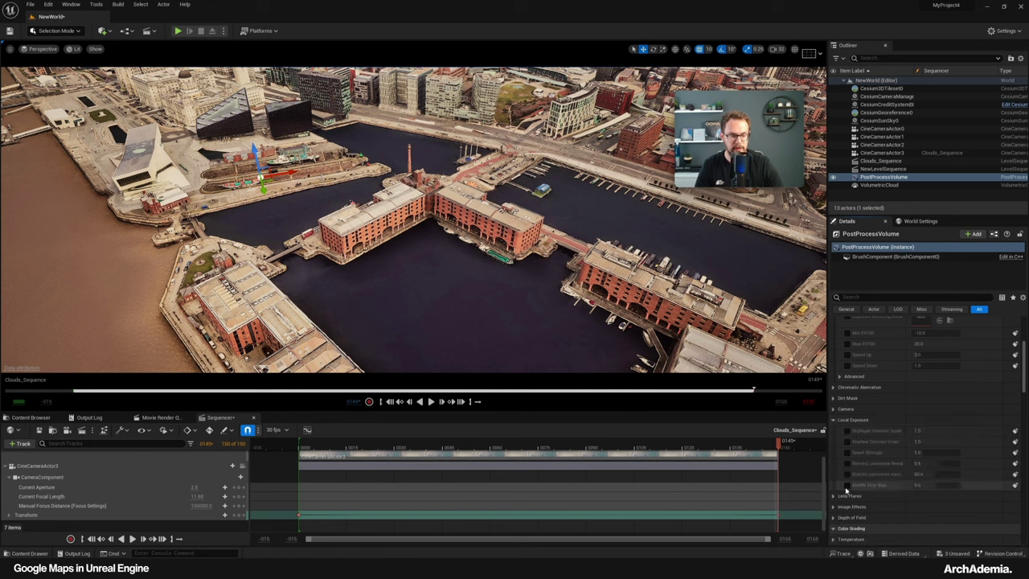
click(870, 419)
scroll(873, 408, up, 8)
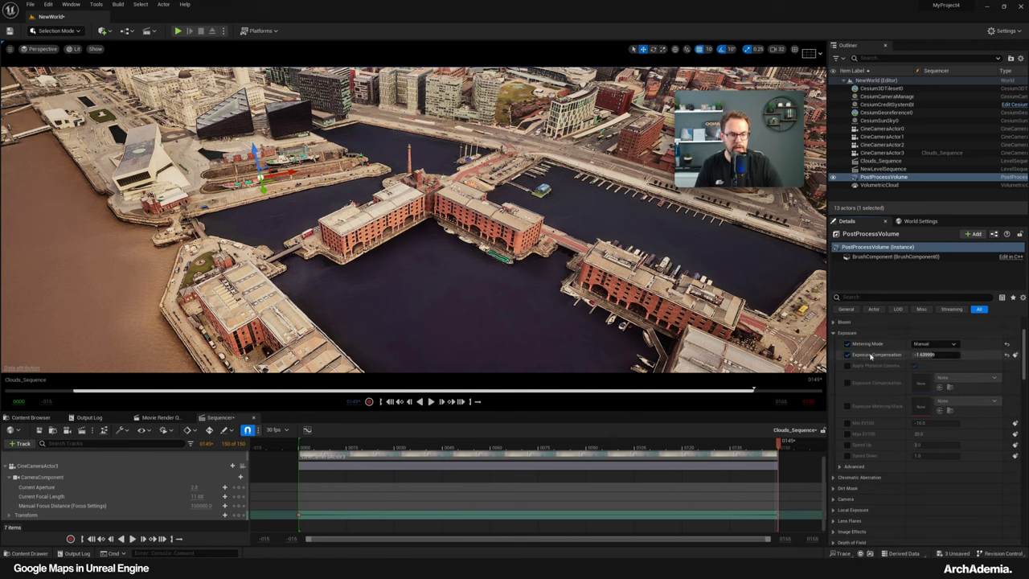
Override the volume's Bloom settings with the Convolution method and an intensity of about 1.25
click(847, 398)
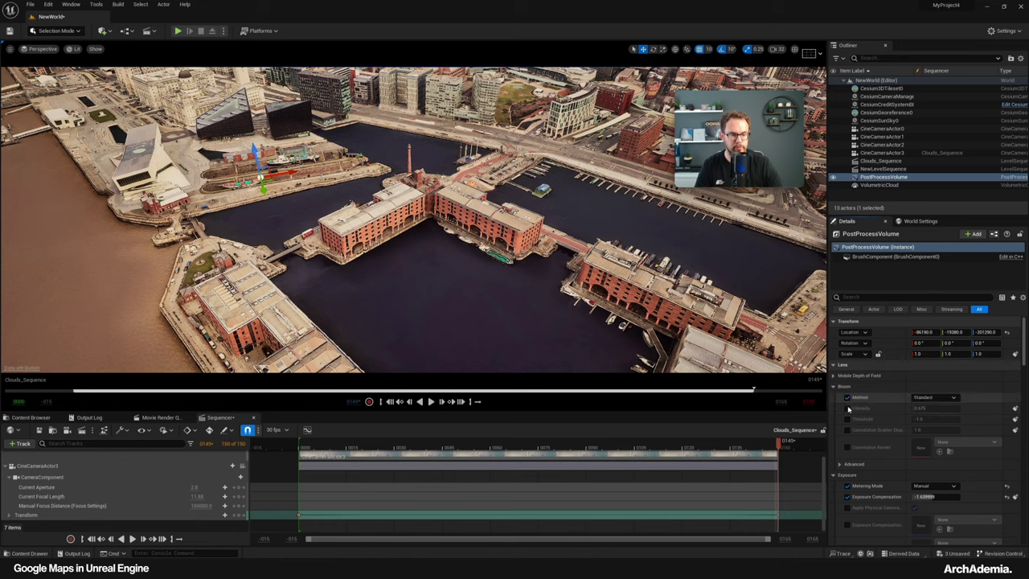
click(847, 409)
mouse_move(922, 409)
mouse_down()
mouse_move(944, 409)
mouse_move(920, 408)
mouse_up()
click(935, 398)
click(931, 414)
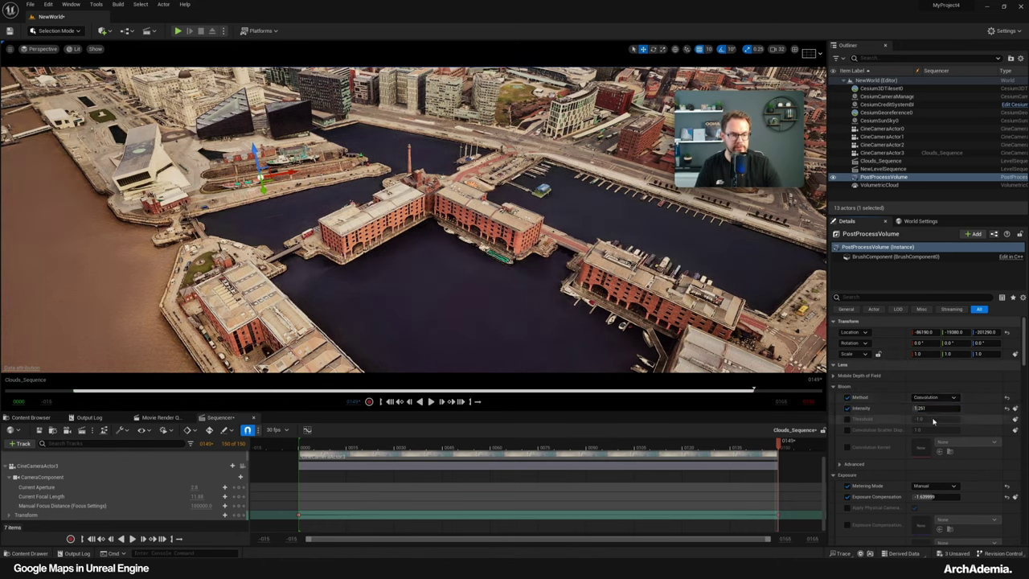
Override the Film settings of the post process volume with Slope about 0.704 and Toe about 0.566
scroll(842, 391, down, 10)
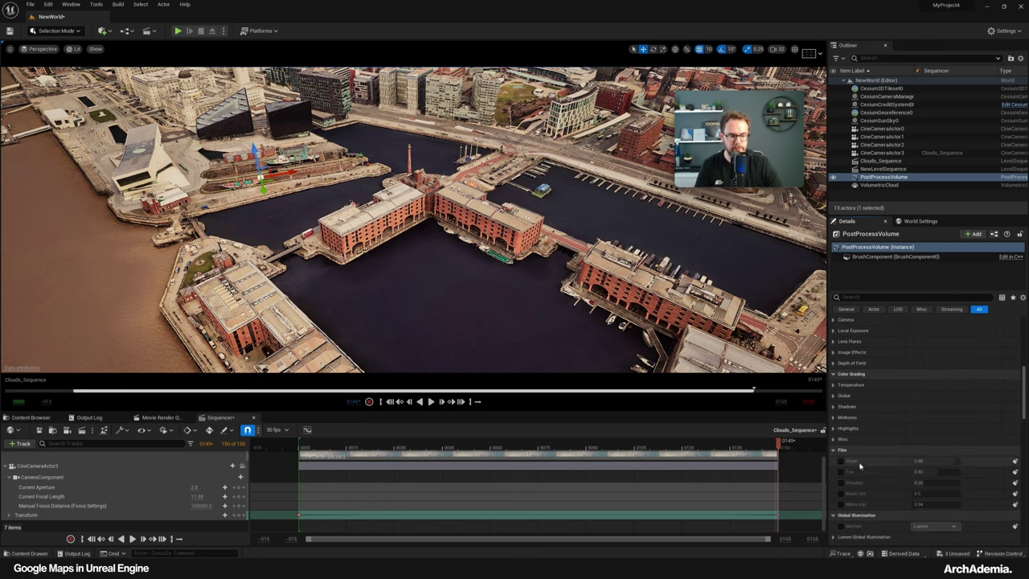
click(841, 461)
click(843, 472)
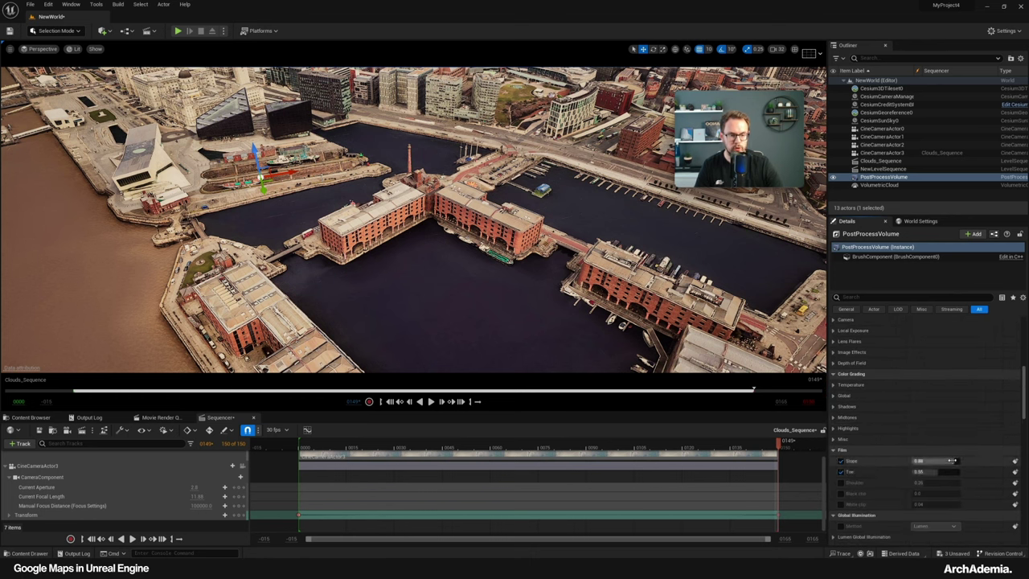
mouse_move(943, 461)
mouse_down()
mouse_move(926, 461)
mouse_move(945, 460)
mouse_move(932, 471)
mouse_up()
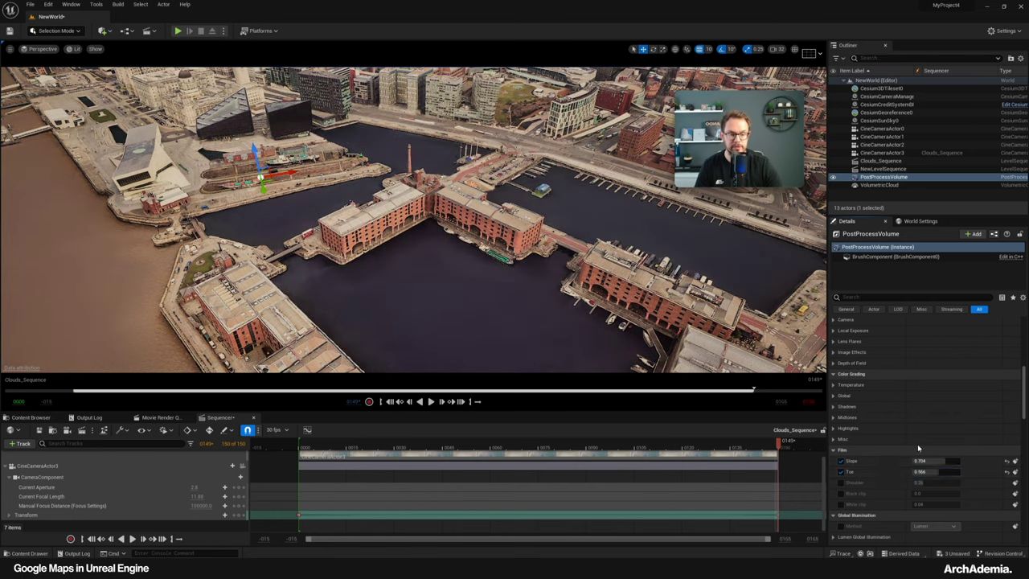
scroll(904, 443, down, 5)
scroll(898, 418, up, 2)
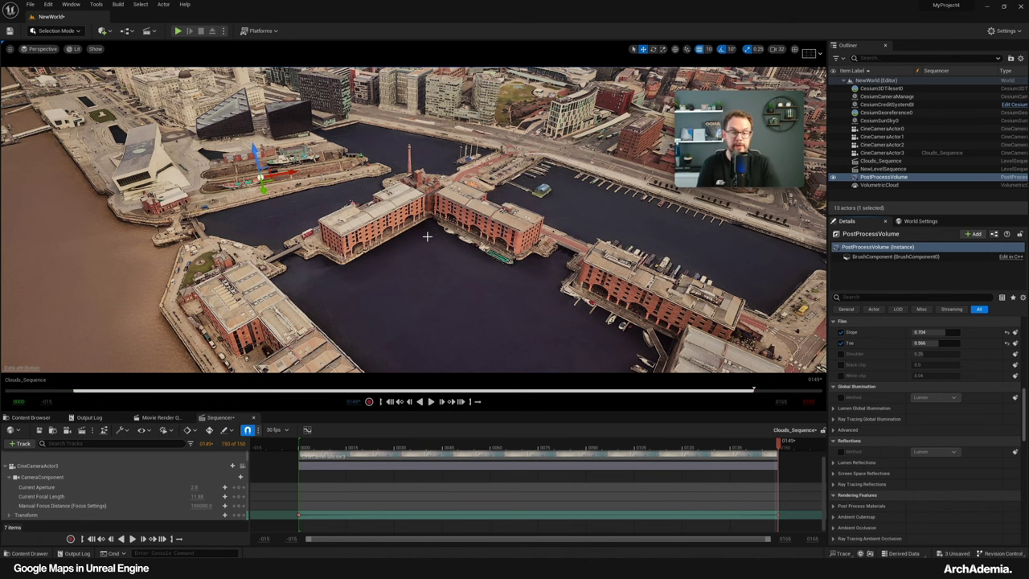
middle_drag(427, 237, 570, 252)
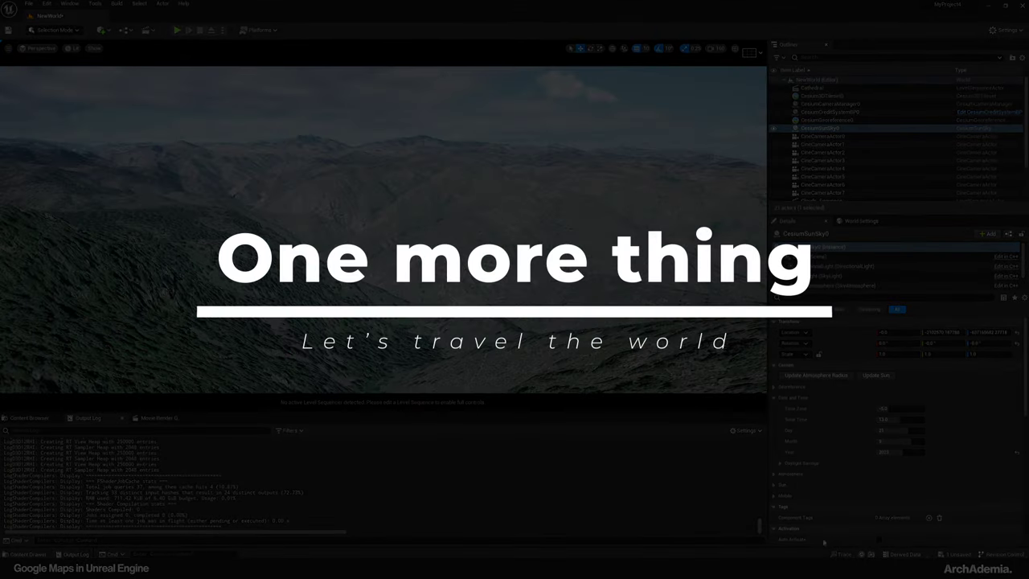
Switch to Co-ords.txt in the text editor and copy the Paris latitude, 48.858037433192614
click(814, 569)
drag(781, 161, 445, 182)
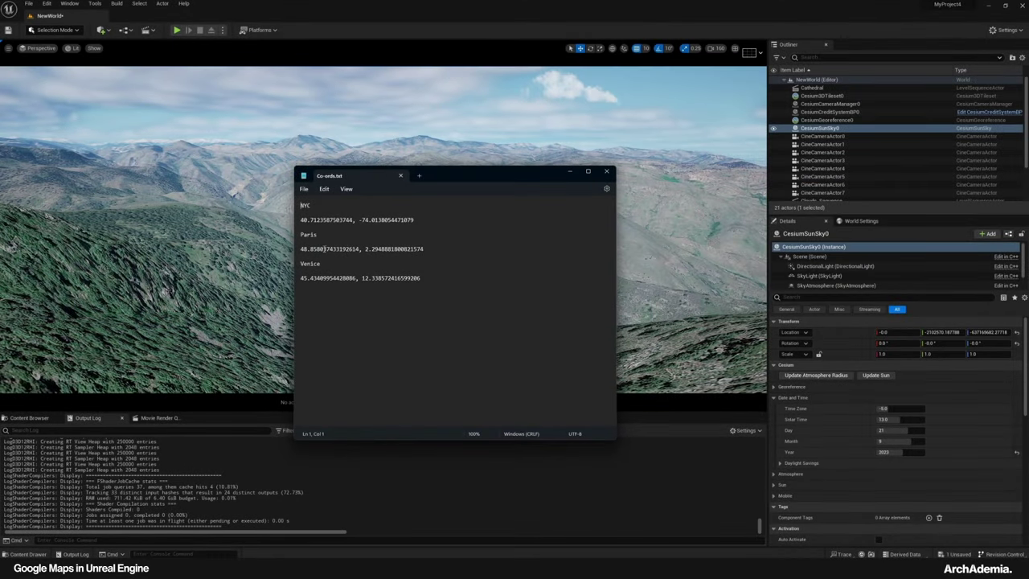
drag(359, 249, 303, 251)
drag(480, 181, 439, 179)
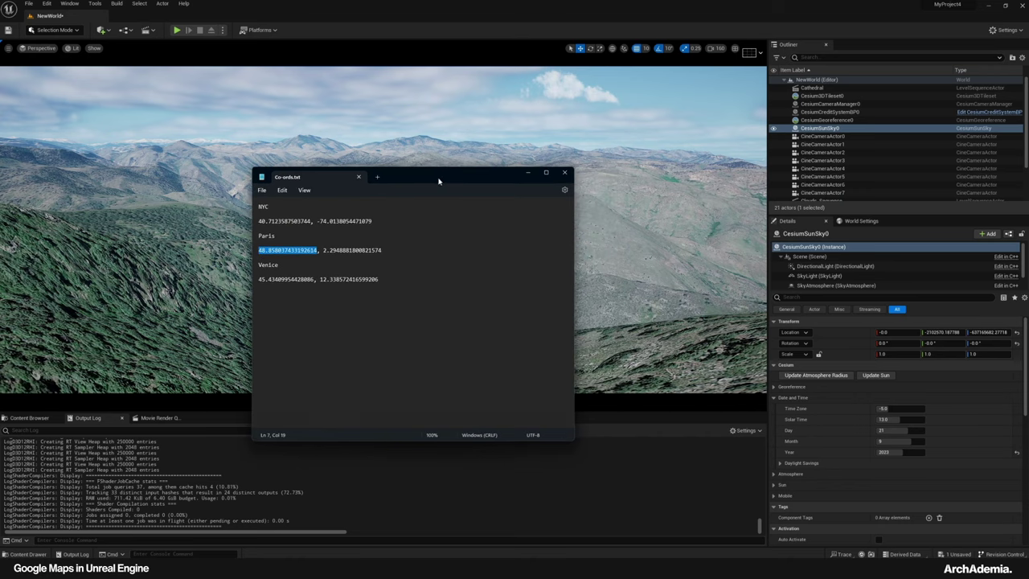
click(528, 172)
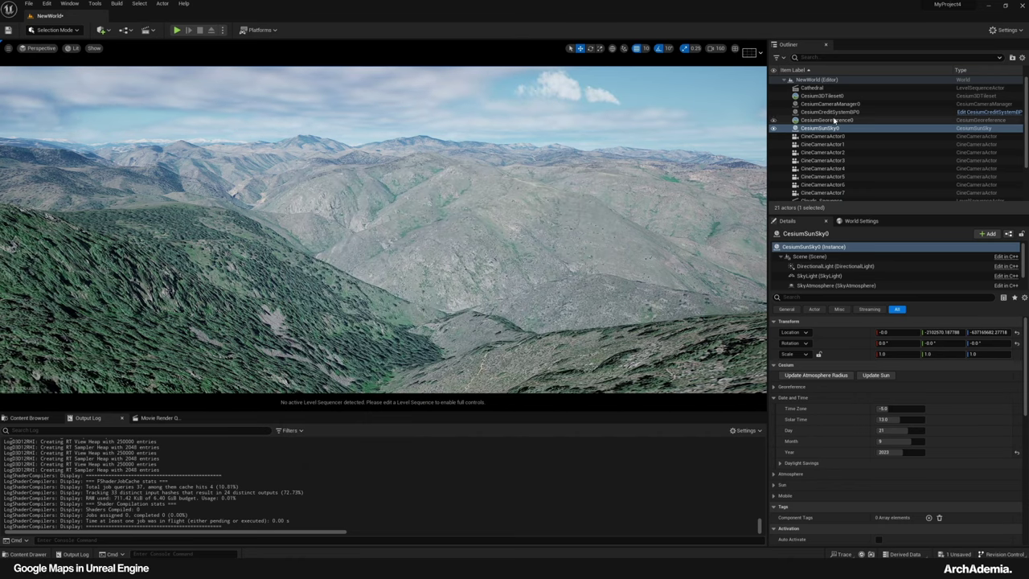
Set CesiumGeoreference0's Origin Latitude to the copied Paris value, 48.858037
click(822, 96)
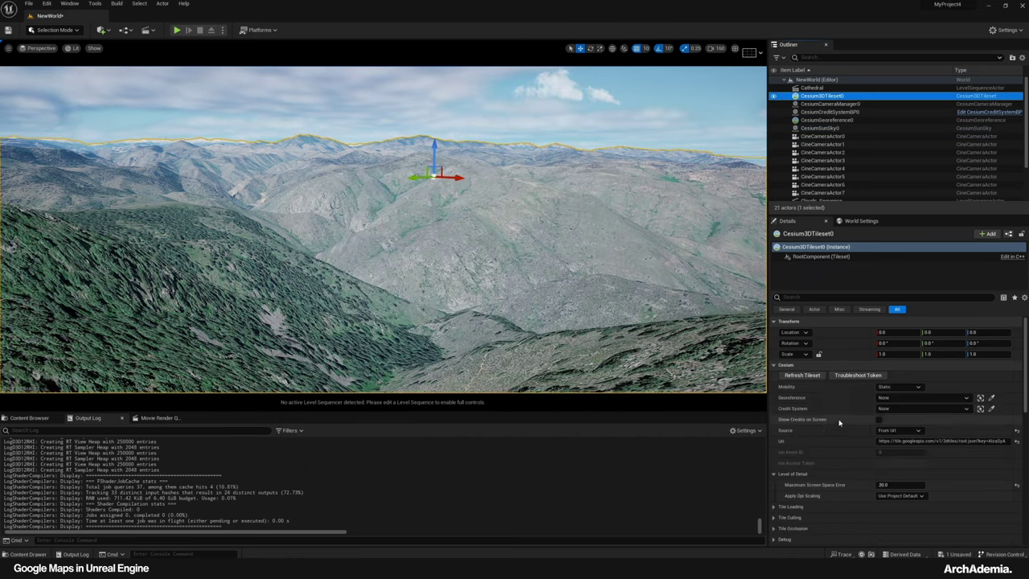
click(825, 119)
click(893, 354)
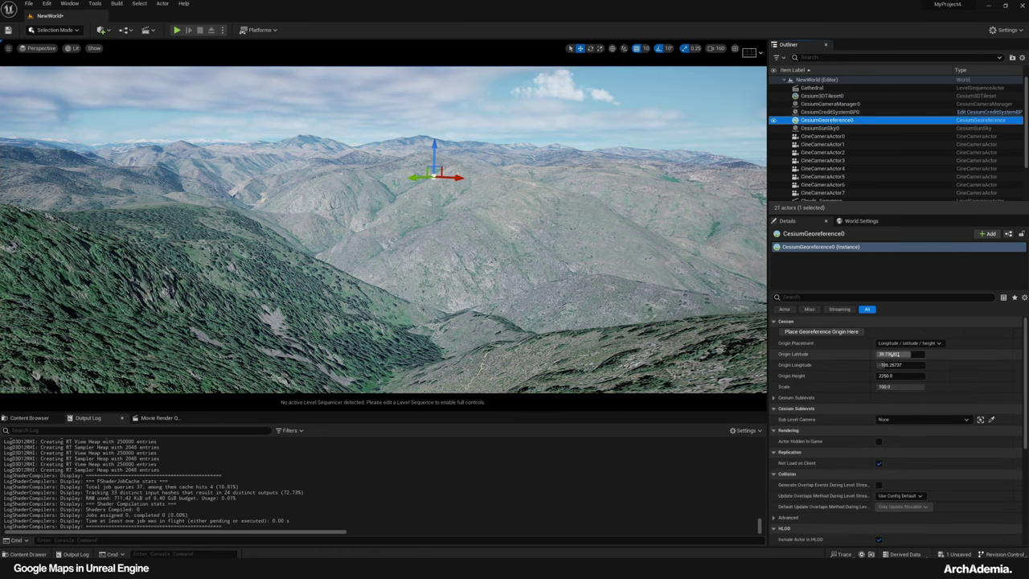
text(40.85807433192614)
key(Return)
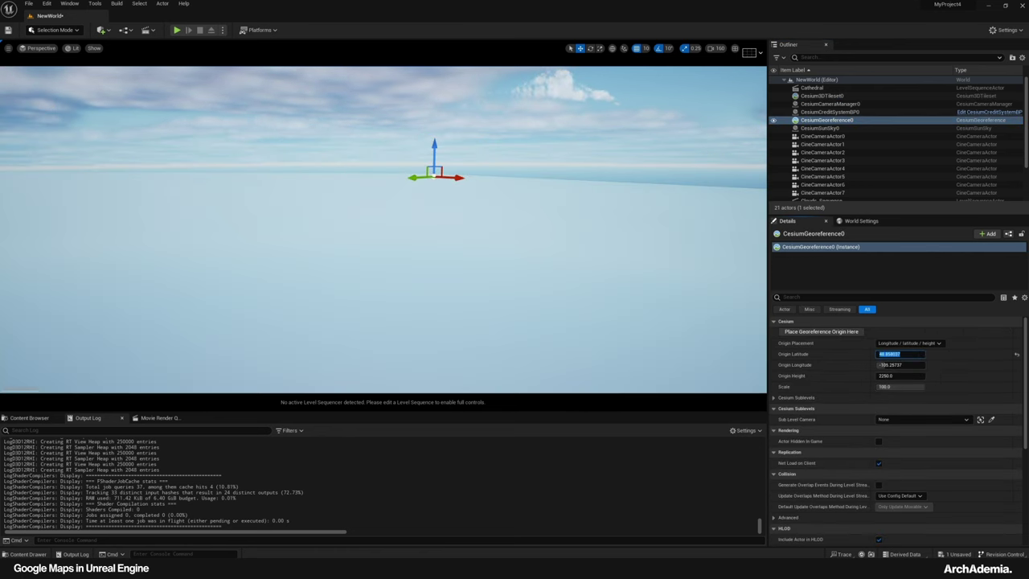
Copy the Paris longitude, 2.2948881800821574, from Co-ords.txt into CesiumGeoreference0's Origin Longitude and turn the view over the city
key(alt+Tab)
drag(386, 251, 322, 250)
key(ctrl+c)
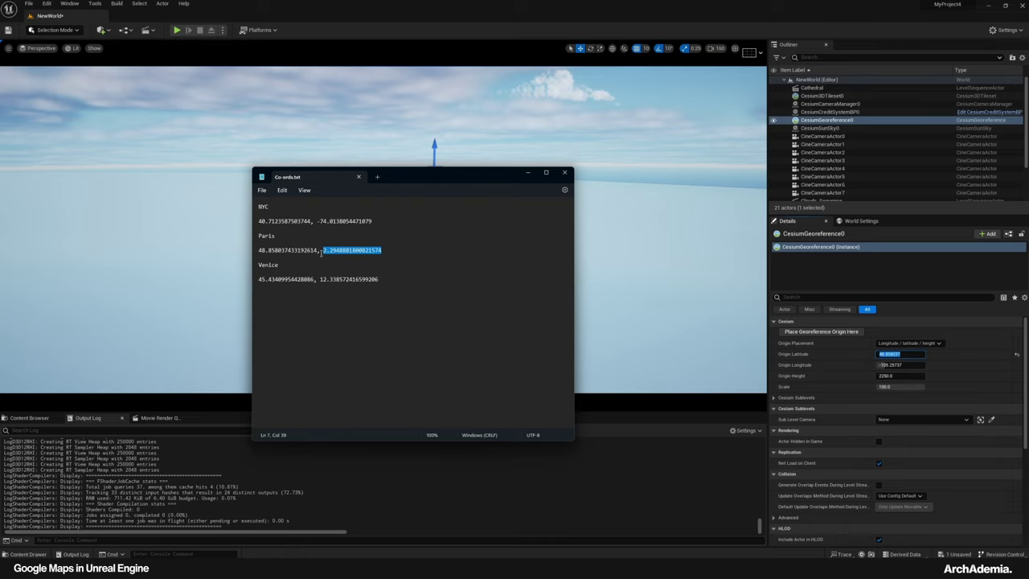
click(897, 364)
key(ctrl+v)
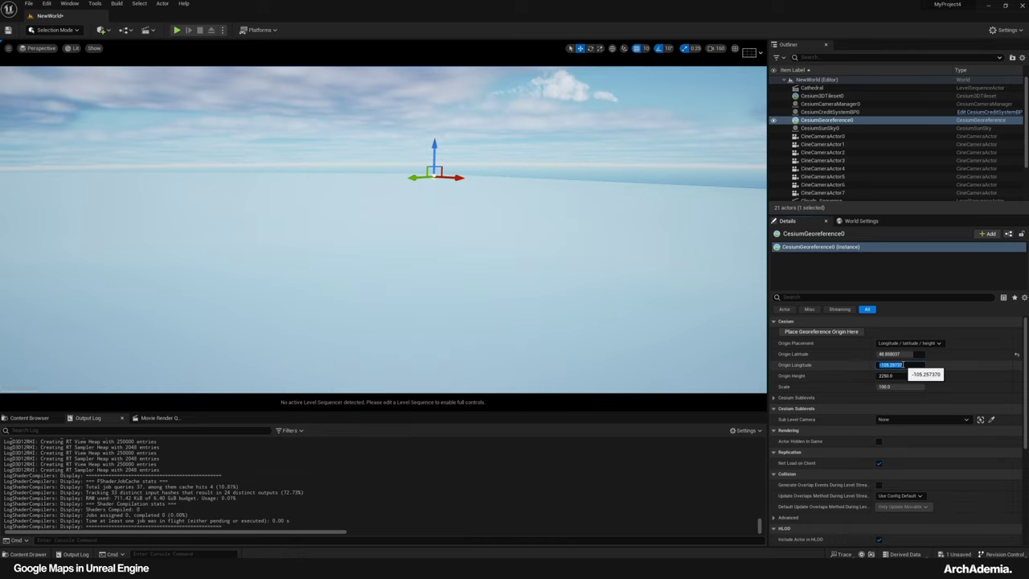
key(Return)
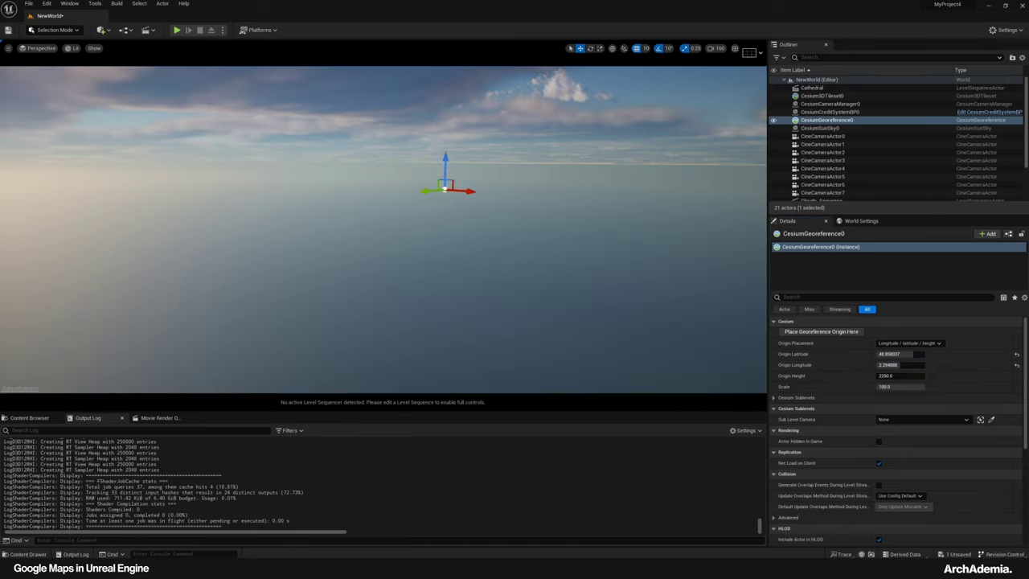
right_drag(347, 241, 331, 252)
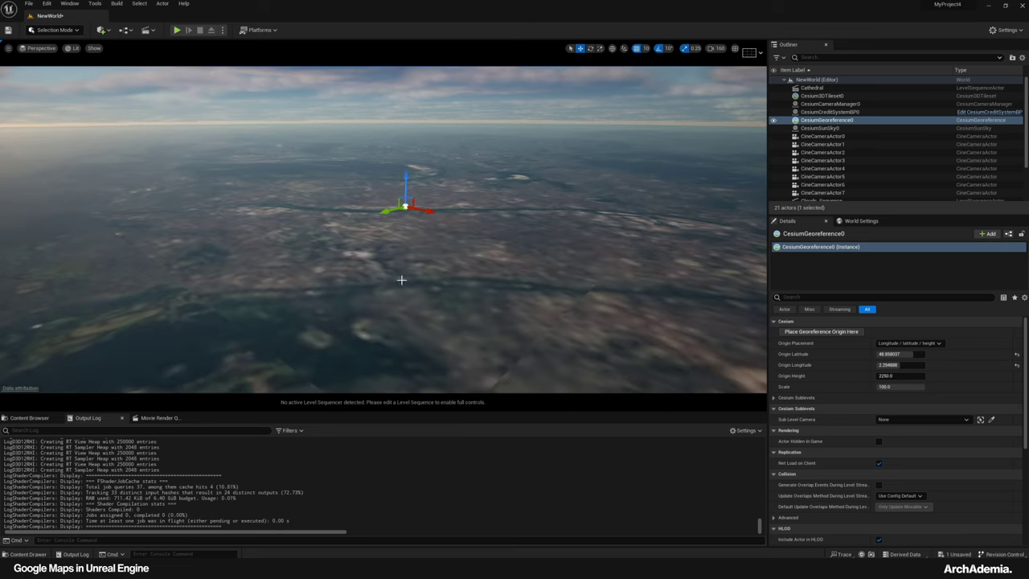
Try CesiumSunSky0's Solar Time at 2 and 0, and settle on 4 for the Paris view
scroll(844, 157, down, 3)
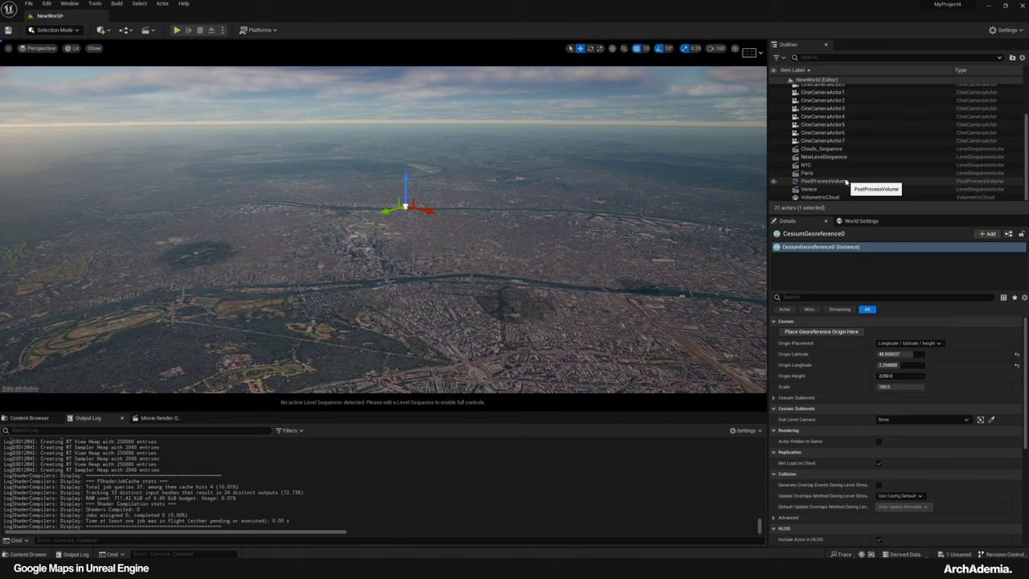
scroll(846, 183, up, 1)
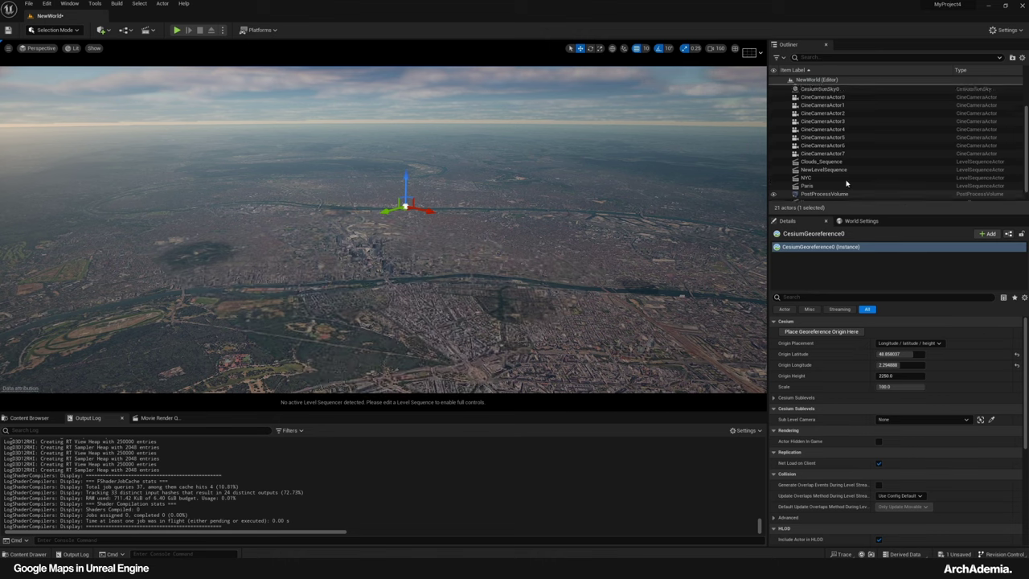
scroll(846, 183, up, 2)
click(828, 128)
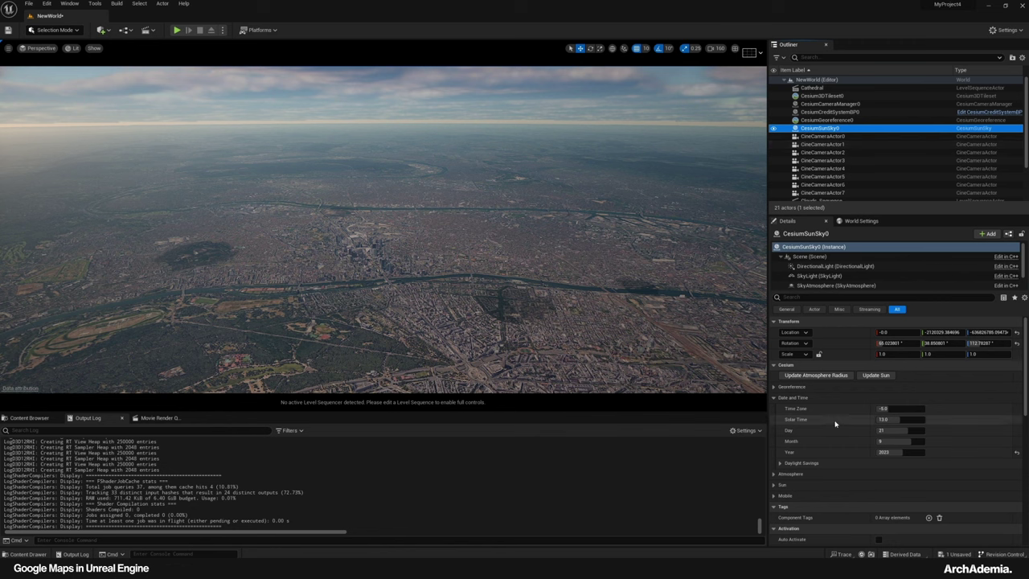
mouse_move(798, 424)
click(897, 420)
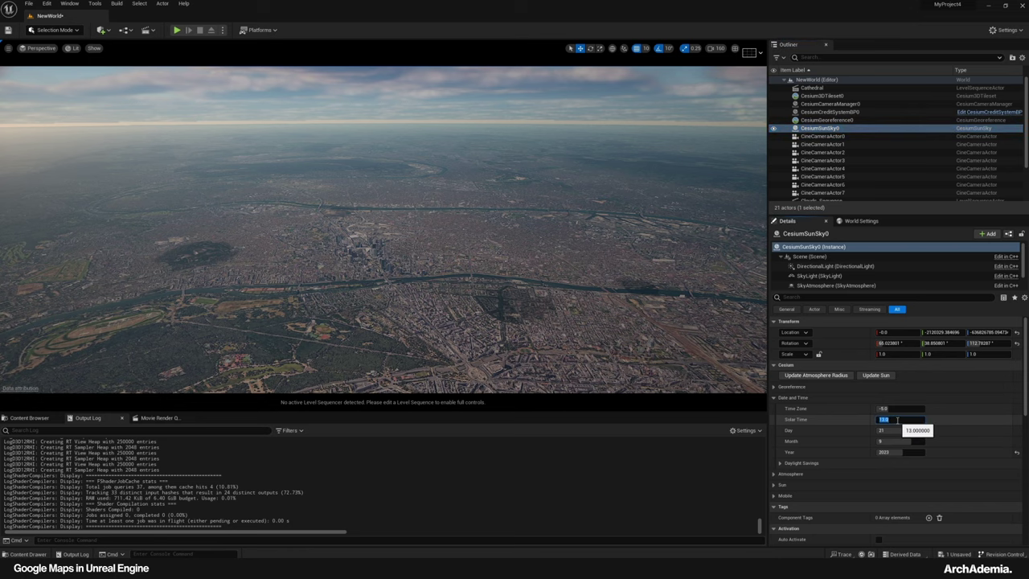
text(2)
key(Return)
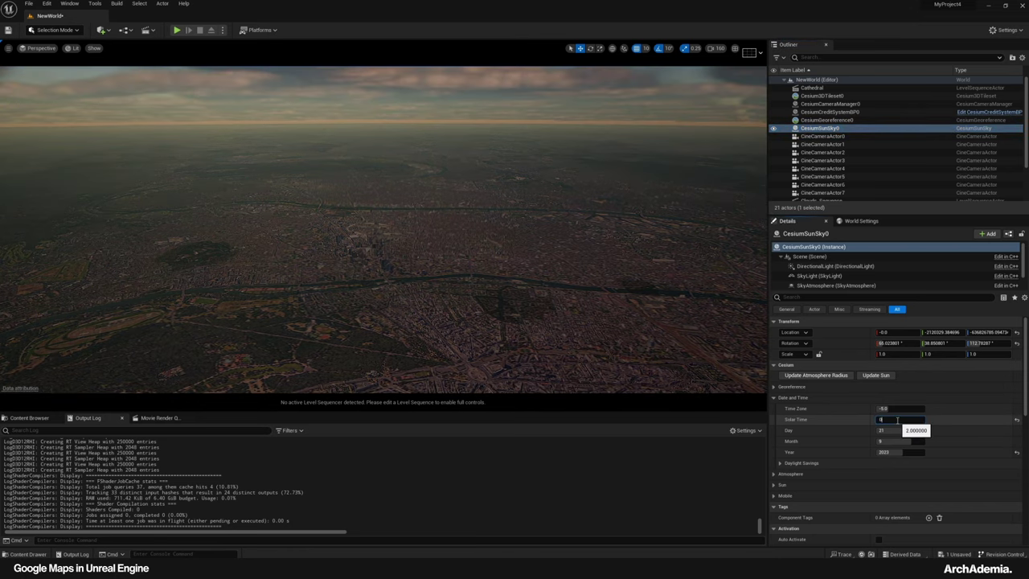
text(0)
key(Return)
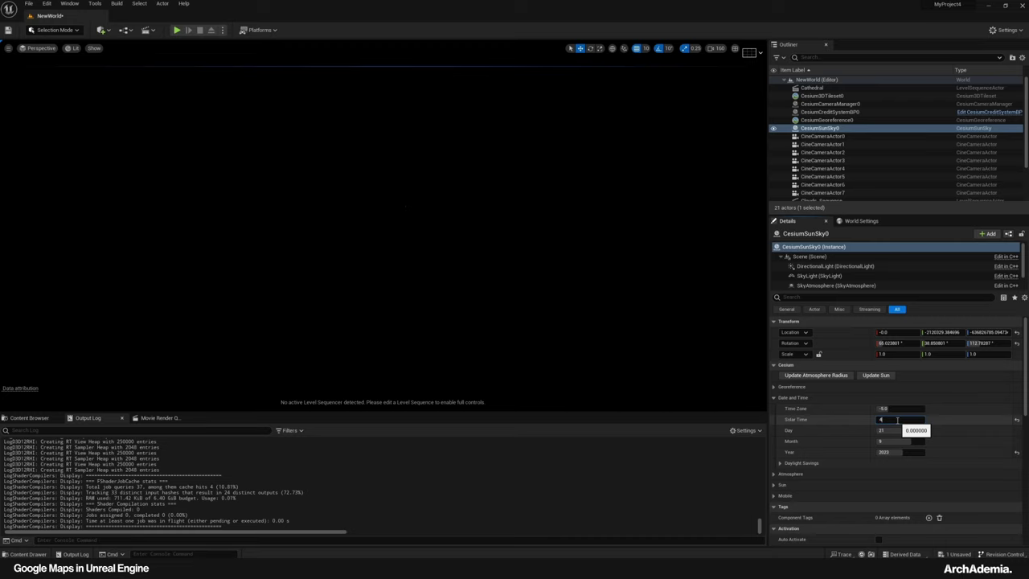
text(4)
key(Return)
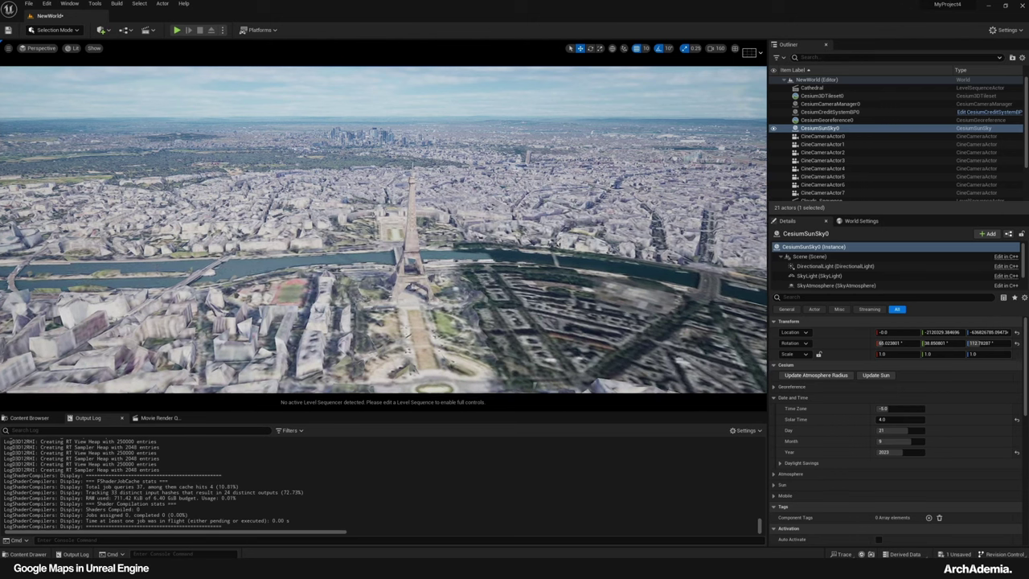
Fly around the Eiffel Tower and inspect the streamed Paris tiles up close from several angles
key(w)
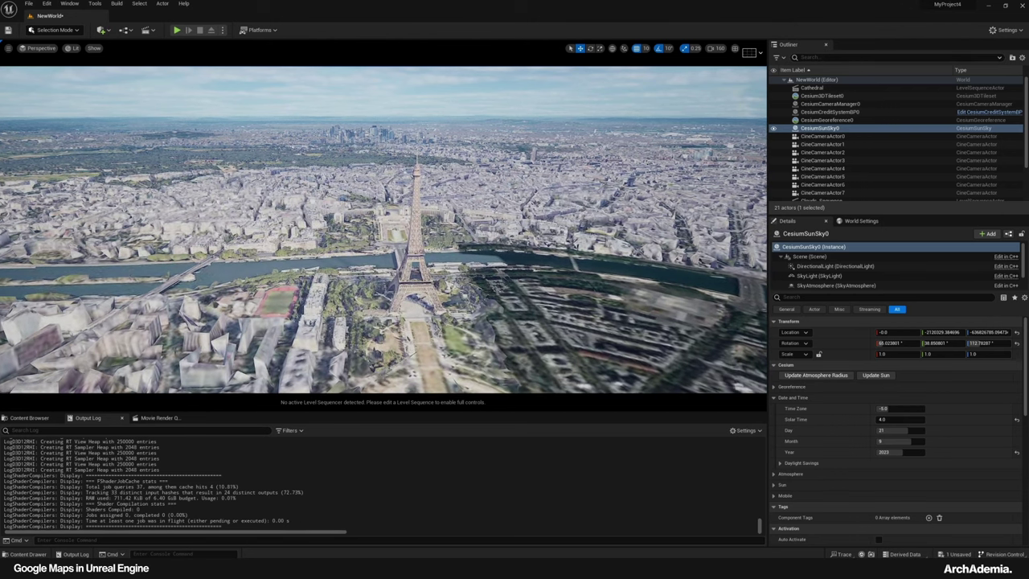
key(d)
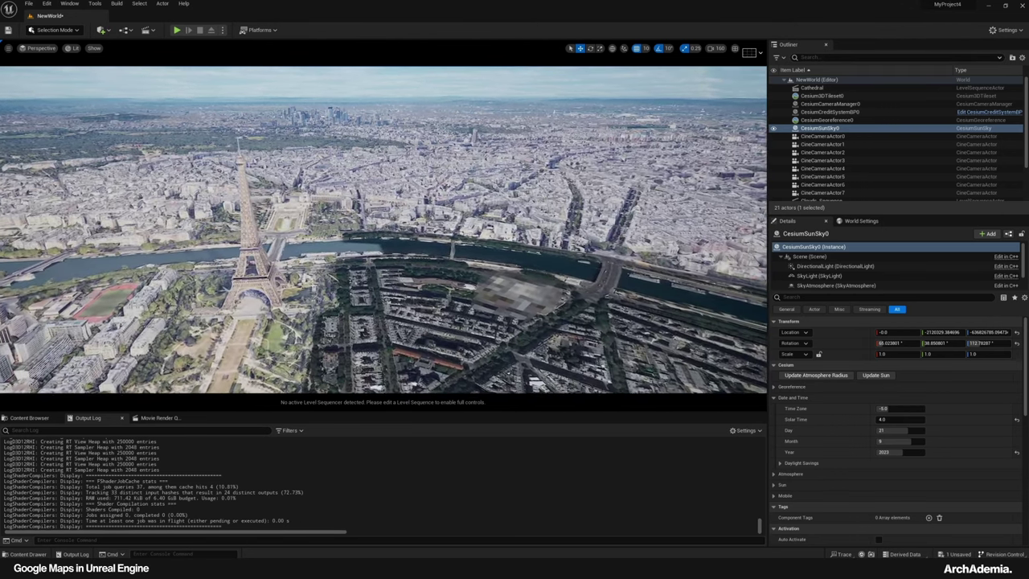
key(d)
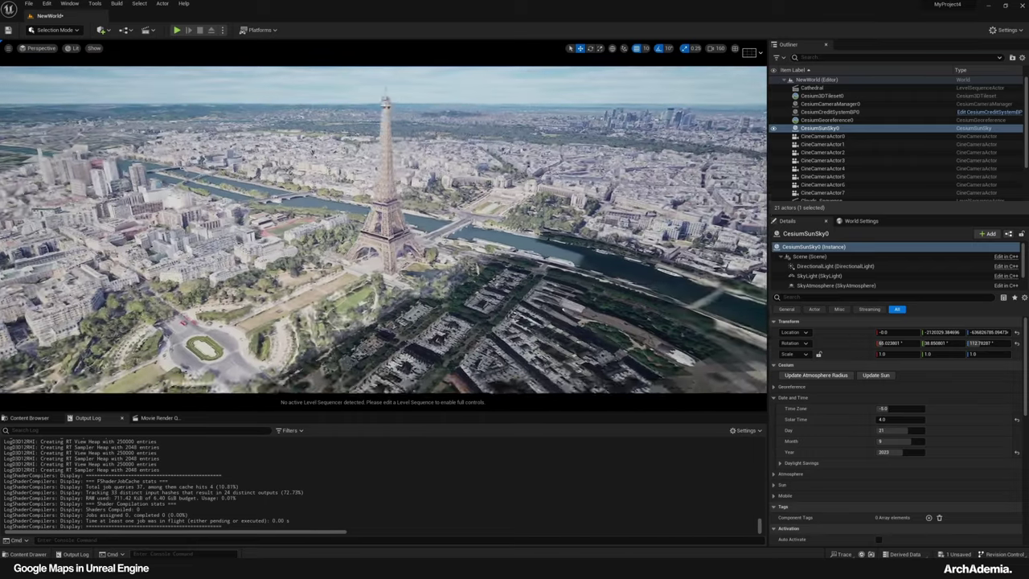
right_drag(376, 266, 377, 353)
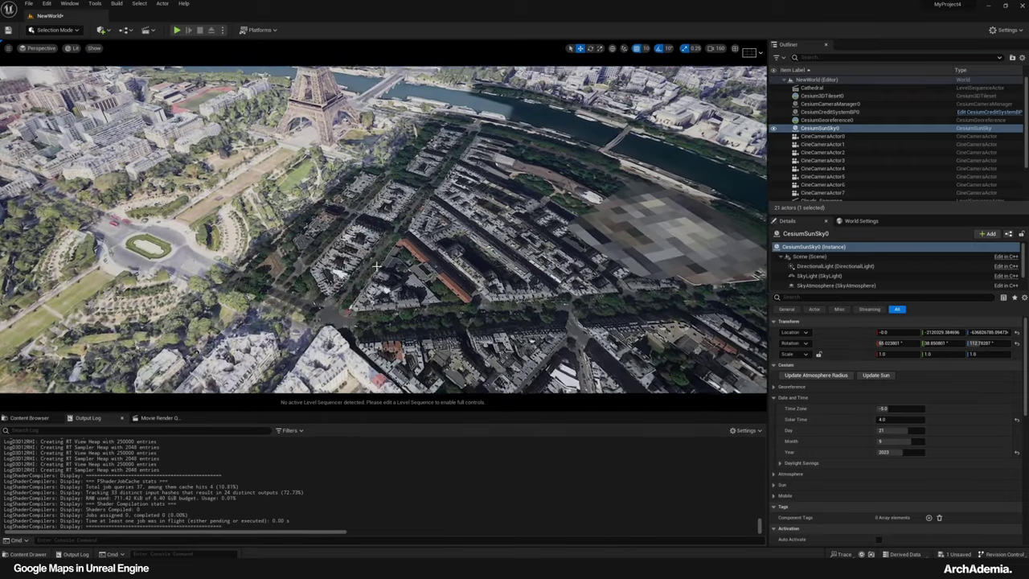
key(w)
right_drag(377, 266, 450, 201)
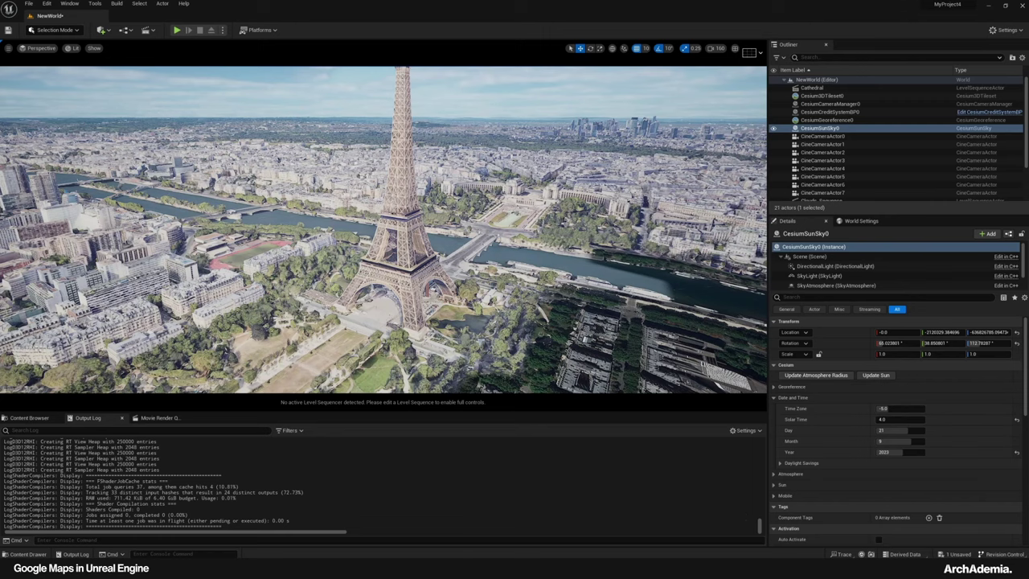
Copy the Venice latitude from Co-ords.txt in the text editor and set CesiumGeoreference0's Origin Latitude to it, 45.4341
key(alt+Tab)
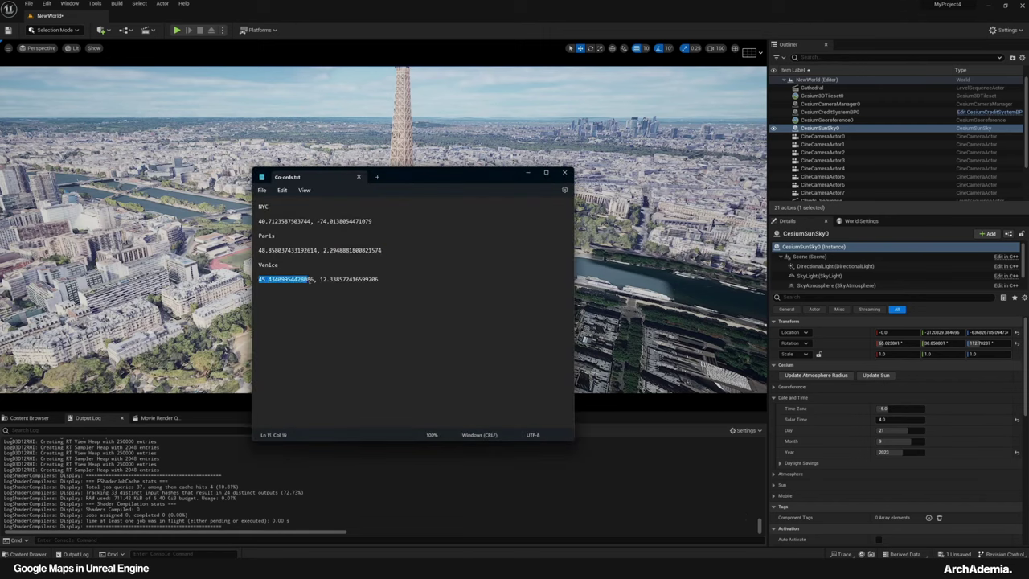
click(655, 2)
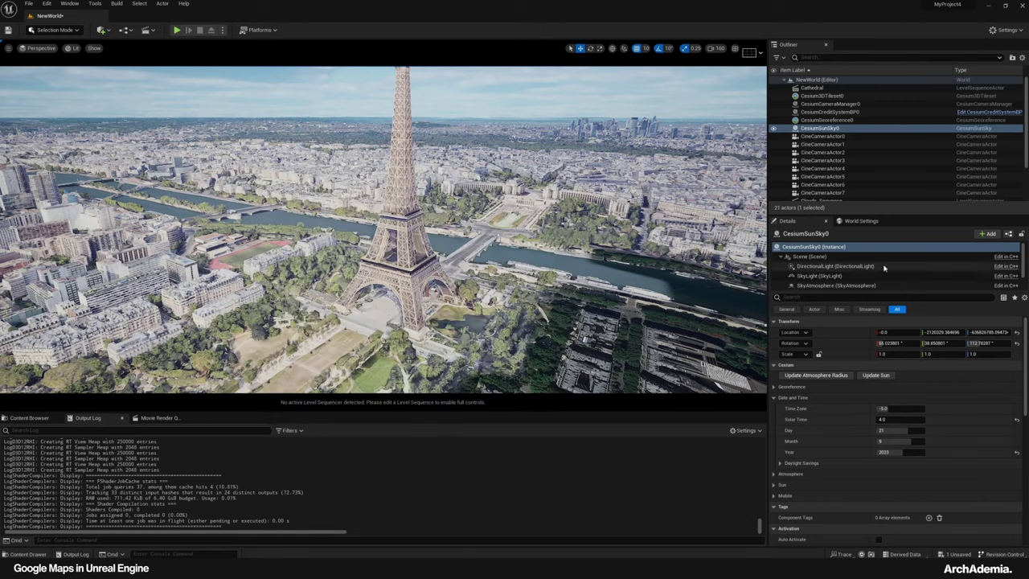
click(884, 121)
click(908, 353)
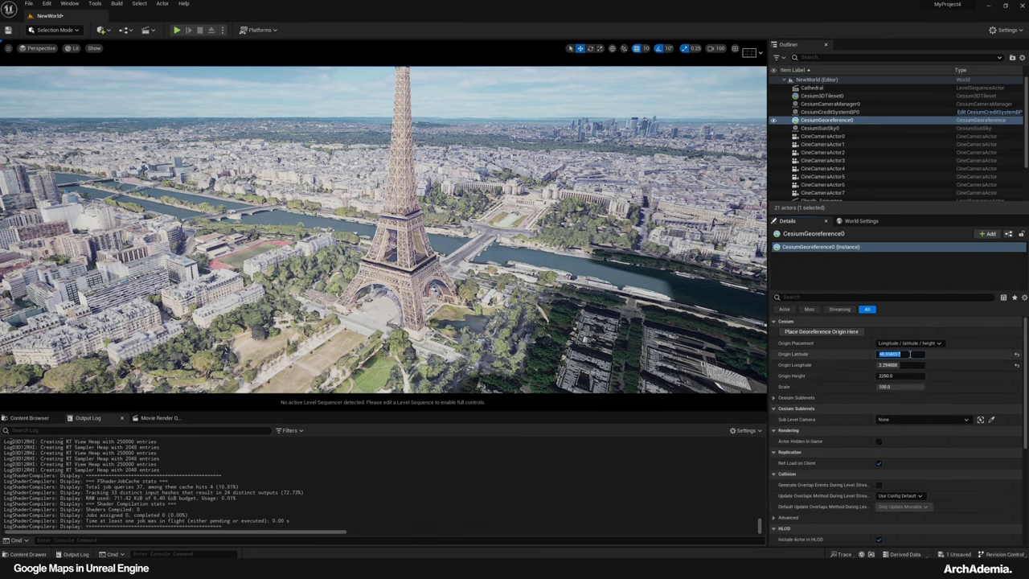
text(45.4341)
key(Return)
Copy the Venice longitude, 12.338572416599206, from Co-ords.txt into CesiumGeoreference0's Origin Longitude
key(alt+Tab)
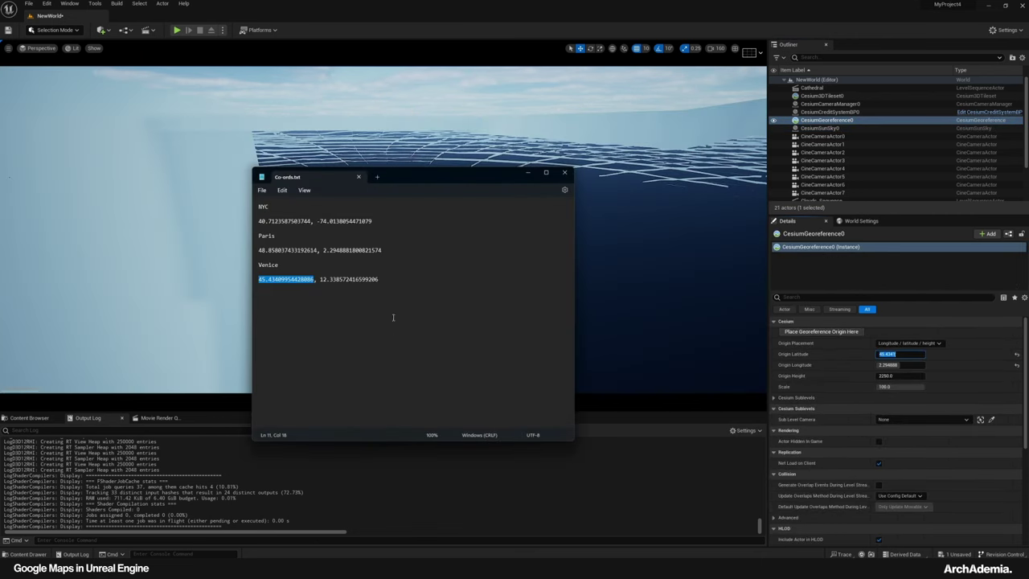
drag(379, 280, 324, 281)
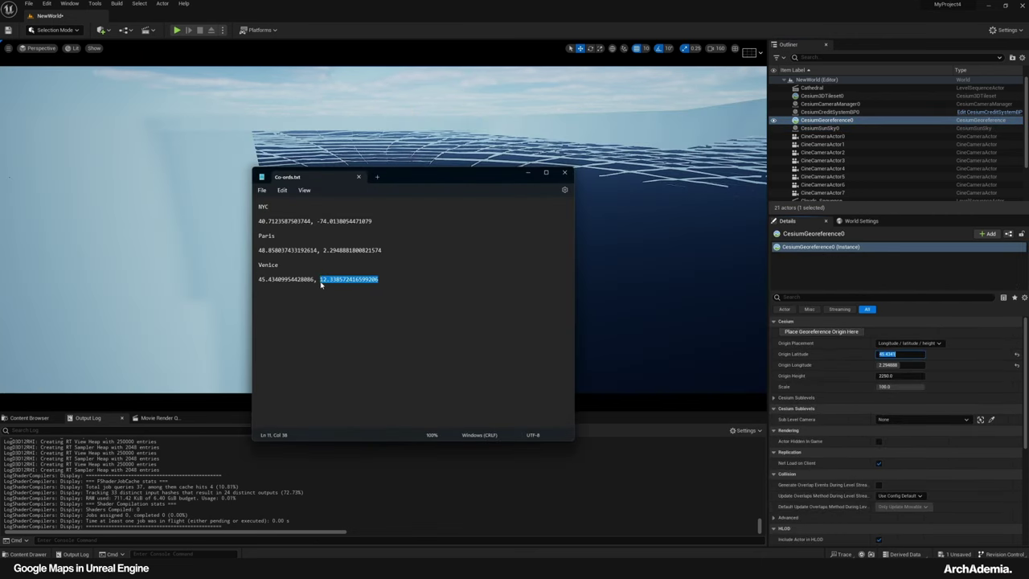
key(ctrl+c)
click(893, 364)
key(ctrl+v)
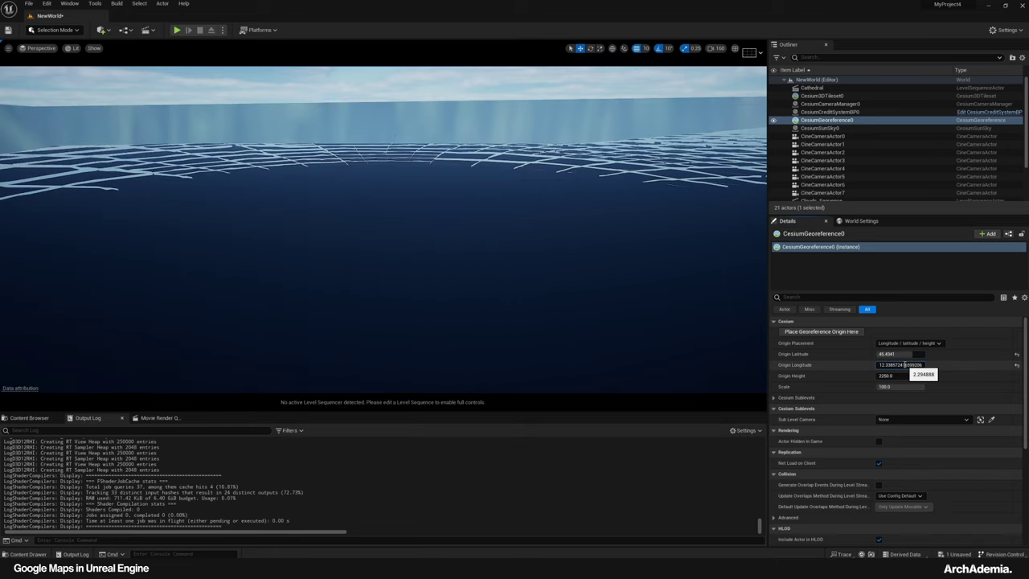
key(Return)
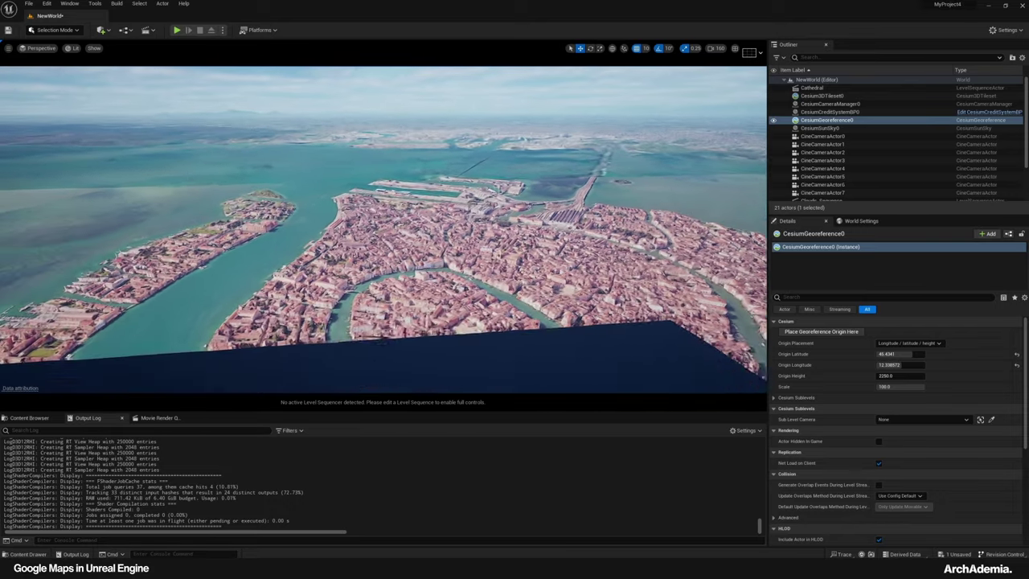
Fly over the Venice islands and waterfront to examine the streamed city tiles
right_drag(346, 224, 186, 265)
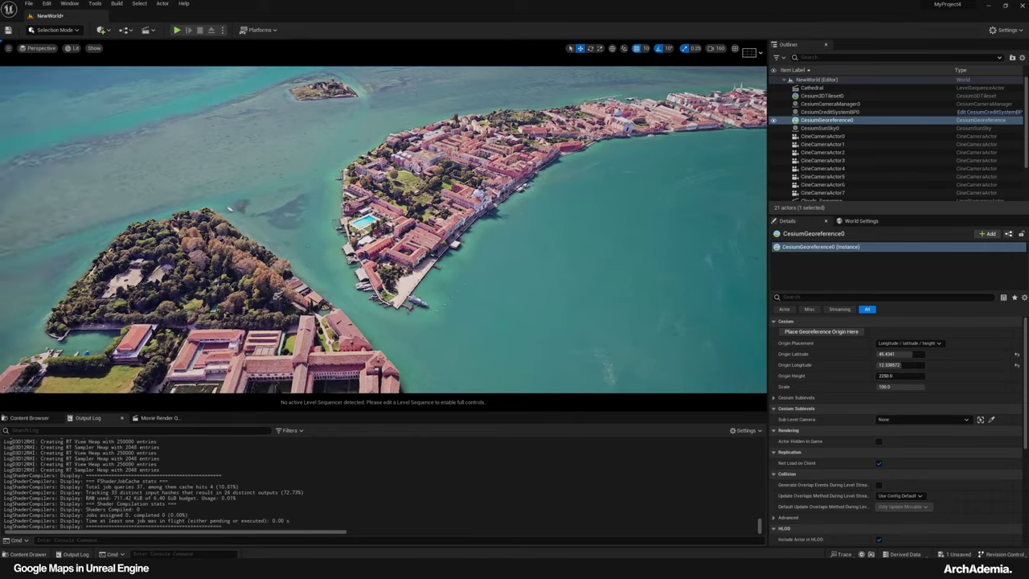
right_drag(378, 253, 318, 233)
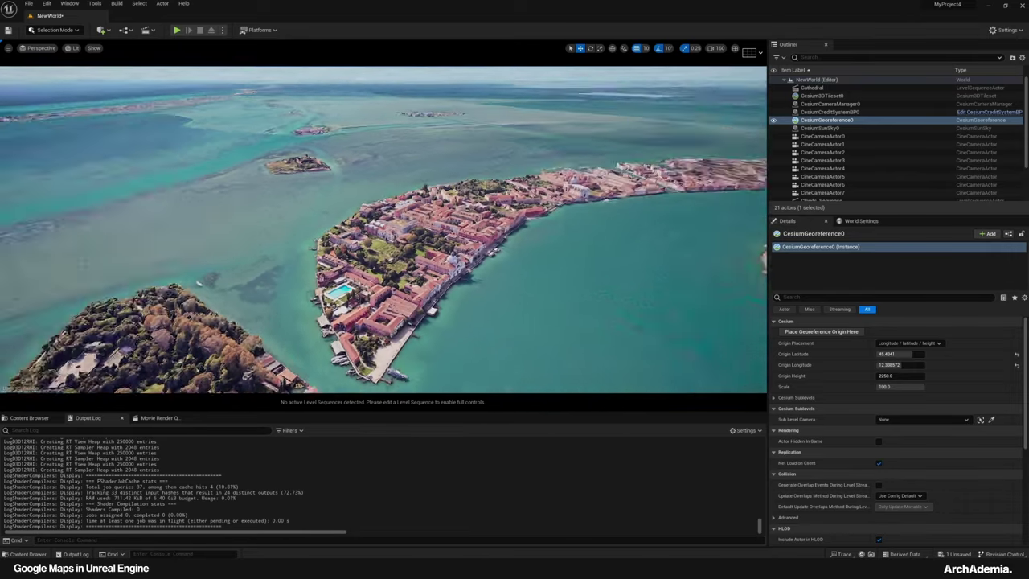
right_drag(346, 224, 479, 192)
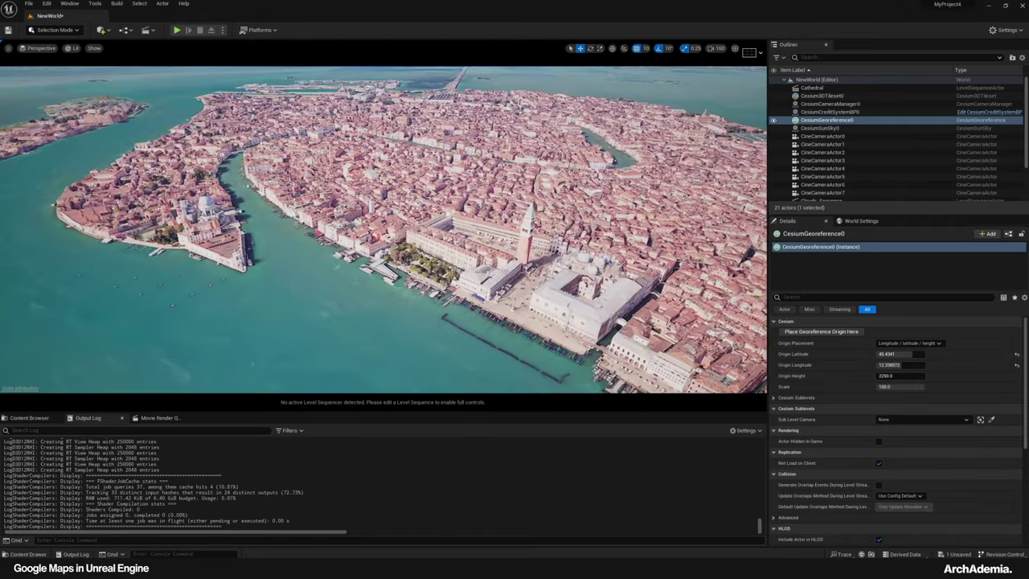